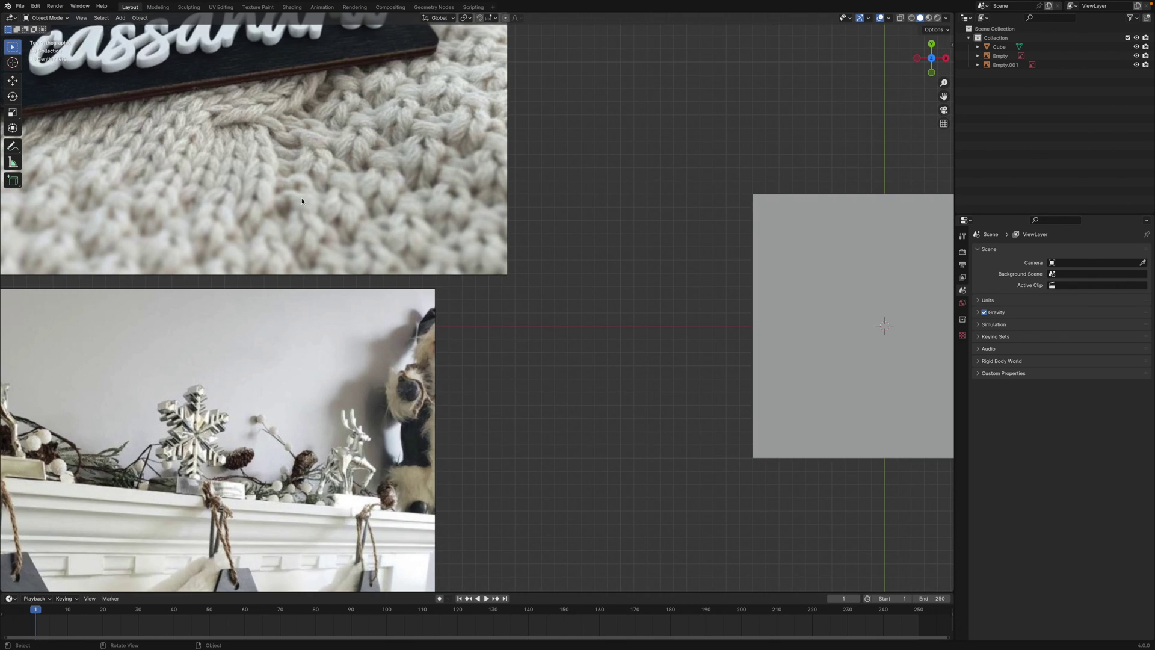
{"action": "scroll", "coordinate": [294, 196], "scroll_direction": "up", "scroll_amount": 10}
Scale the default cube into a thin slab: X 1, Y 4.408, Z 0.095
{"action": "scroll", "coordinate": [295, 195], "scroll_direction": "left", "scroll_amount": 10}
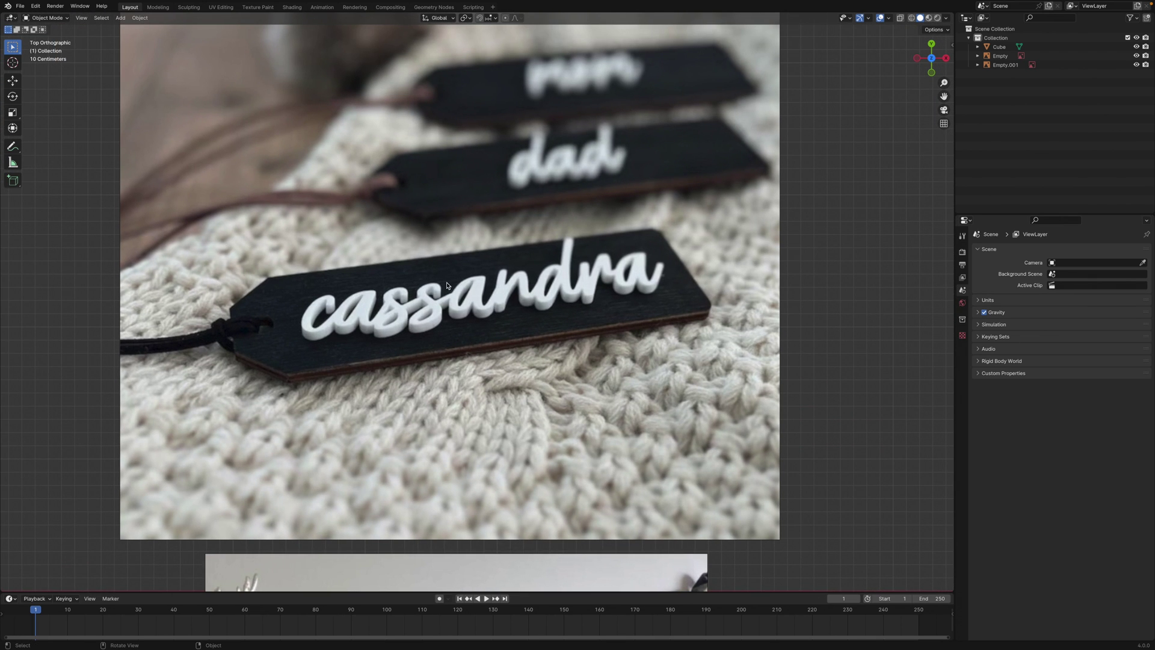
{"action": "scroll", "coordinate": [460, 316], "scroll_direction": "down", "scroll_amount": 6}
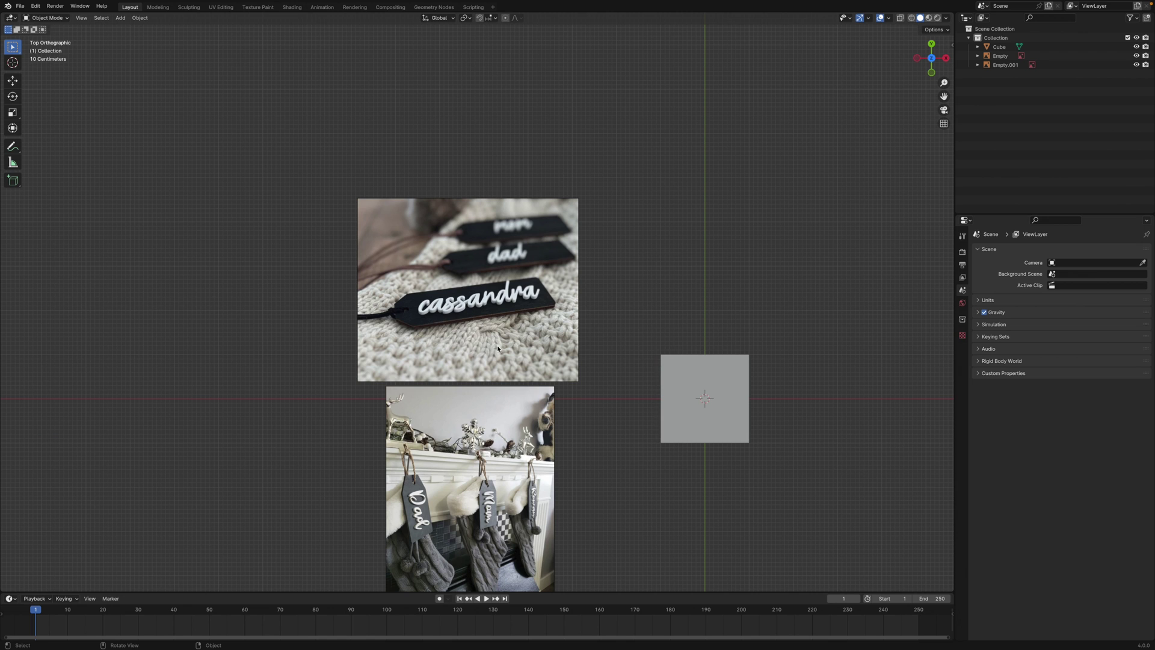
{"action": "scroll", "coordinate": [500, 349], "scroll_direction": "down", "scroll_amount": 4}
{"action": "scroll", "coordinate": [499, 349], "scroll_direction": "right", "scroll_amount": 6}
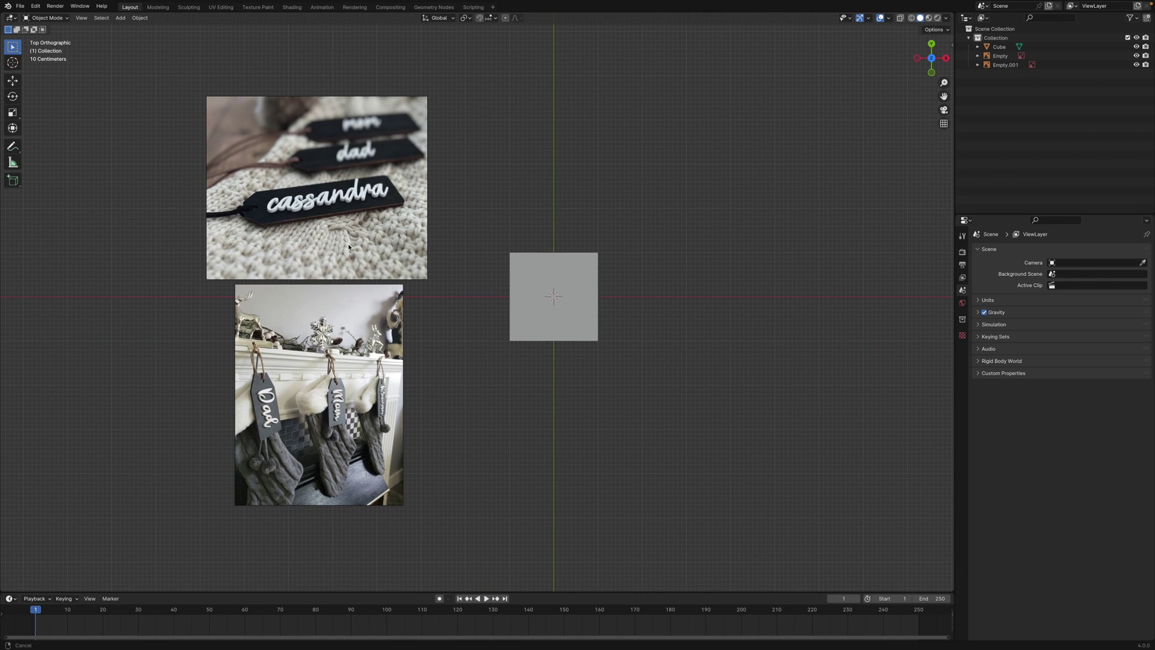
{"action": "middle_click_drag", "start_coordinate": [406, 366], "coordinate": [335, 366]}
{"action": "left_click", "coordinate": [434, 303]}
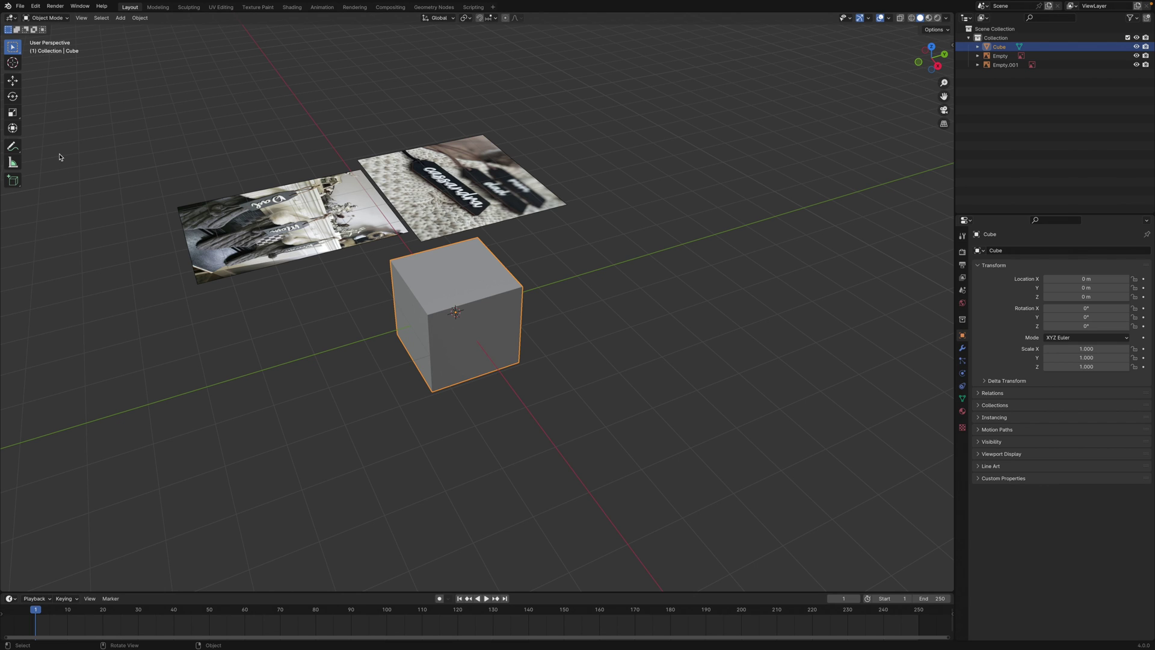
{"action": "left_click", "coordinate": [13, 114]}
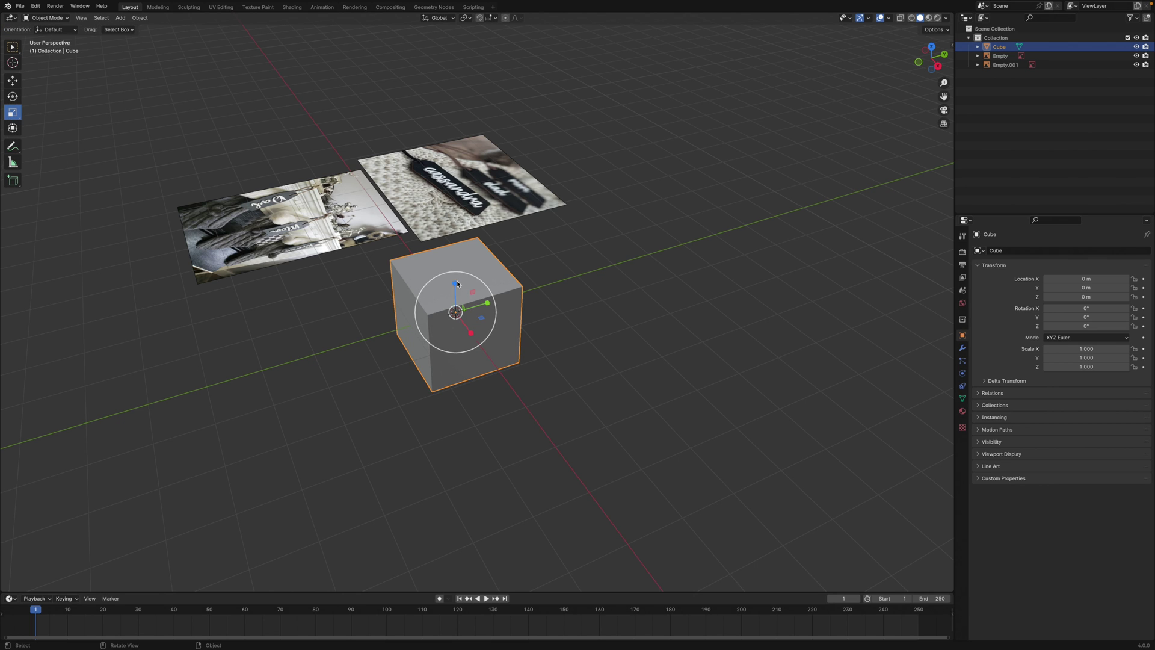
{"action": "left_click_drag", "start_coordinate": [456, 282], "coordinate": [599, 266]}
{"action": "middle_click_drag", "start_coordinate": [585, 343], "coordinate": [496, 385]}
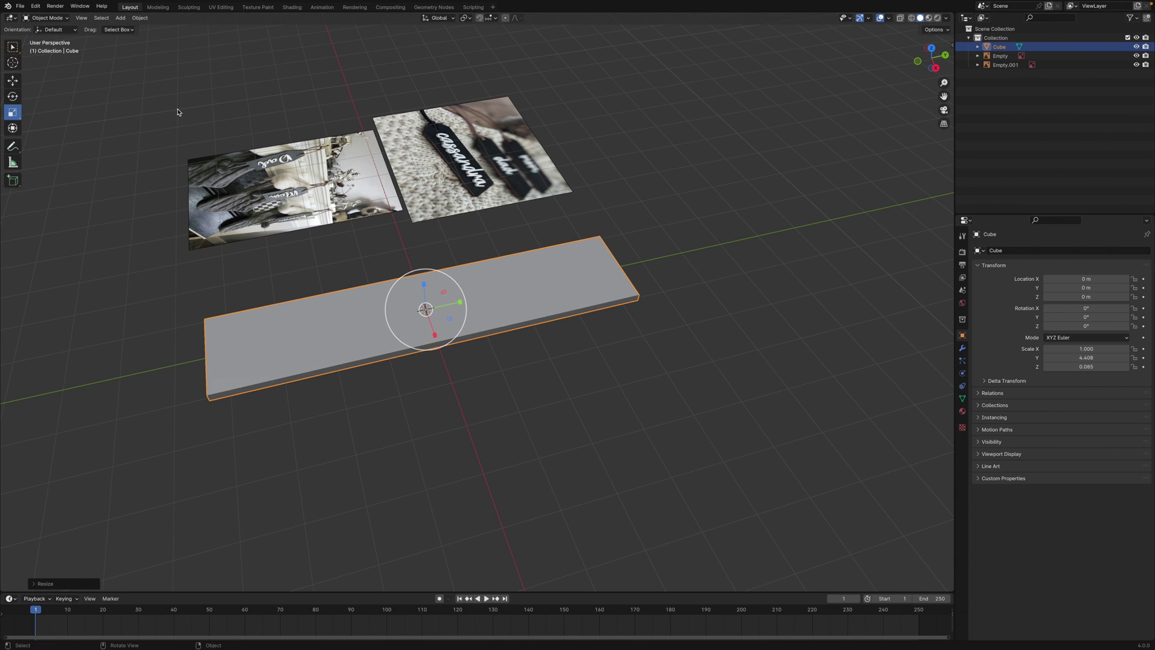
Apply the slab's scale so it reads 1, 1, 1, then reselect the slab
{"action": "left_click", "coordinate": [141, 18]}
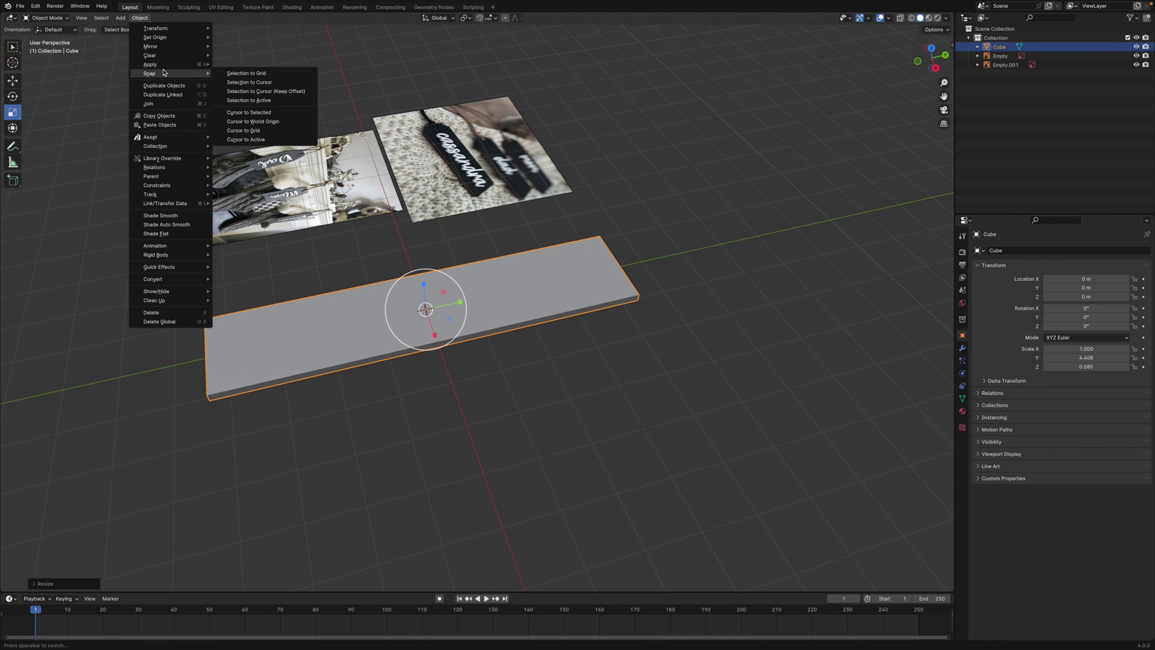
{"action": "mouse_move", "coordinate": [170, 65]}
{"action": "left_click", "coordinate": [239, 83]}
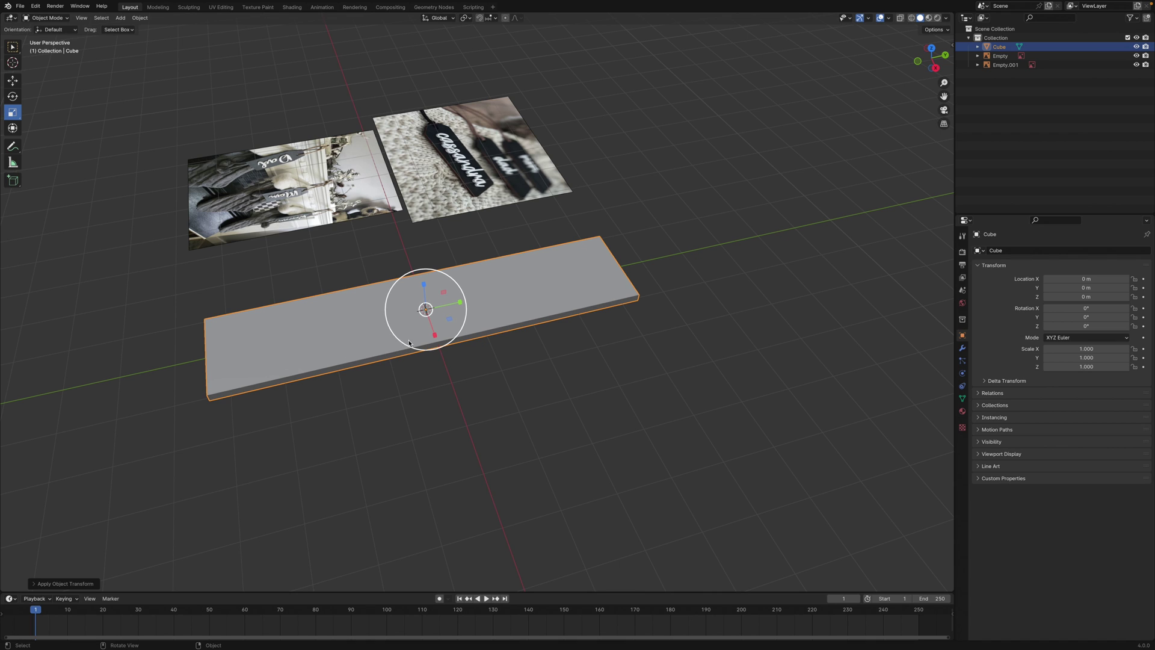
{"action": "left_click", "coordinate": [140, 18]}
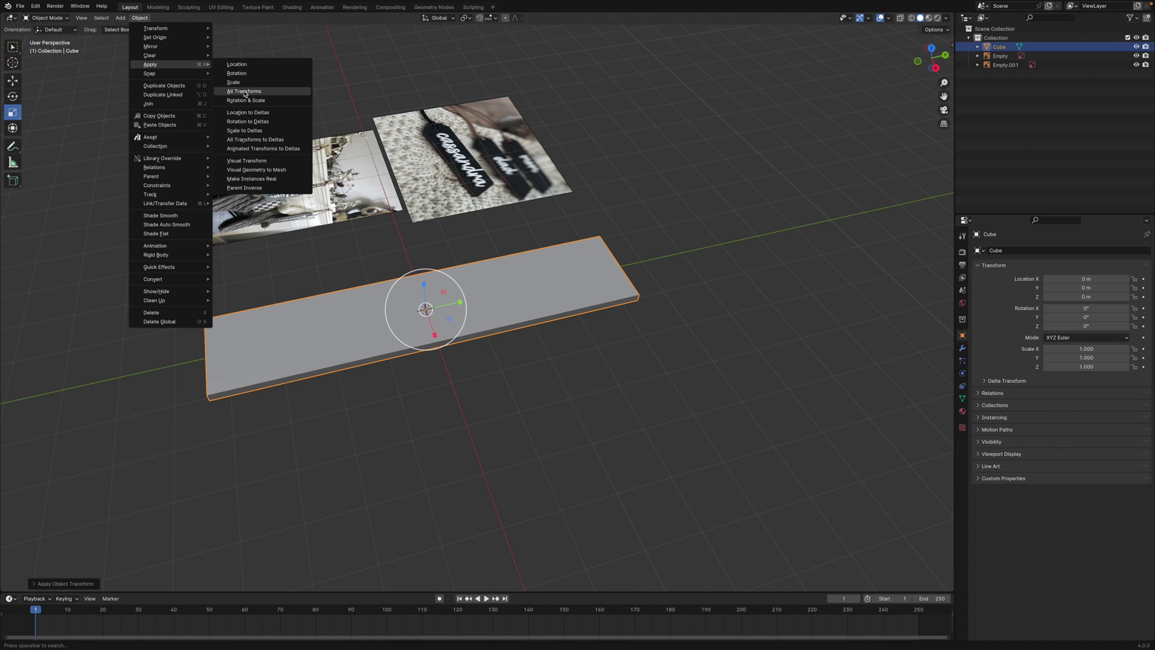
{"action": "left_click", "coordinate": [350, 270]}
{"action": "middle_click_drag", "start_coordinate": [403, 400], "coordinate": [321, 325]}
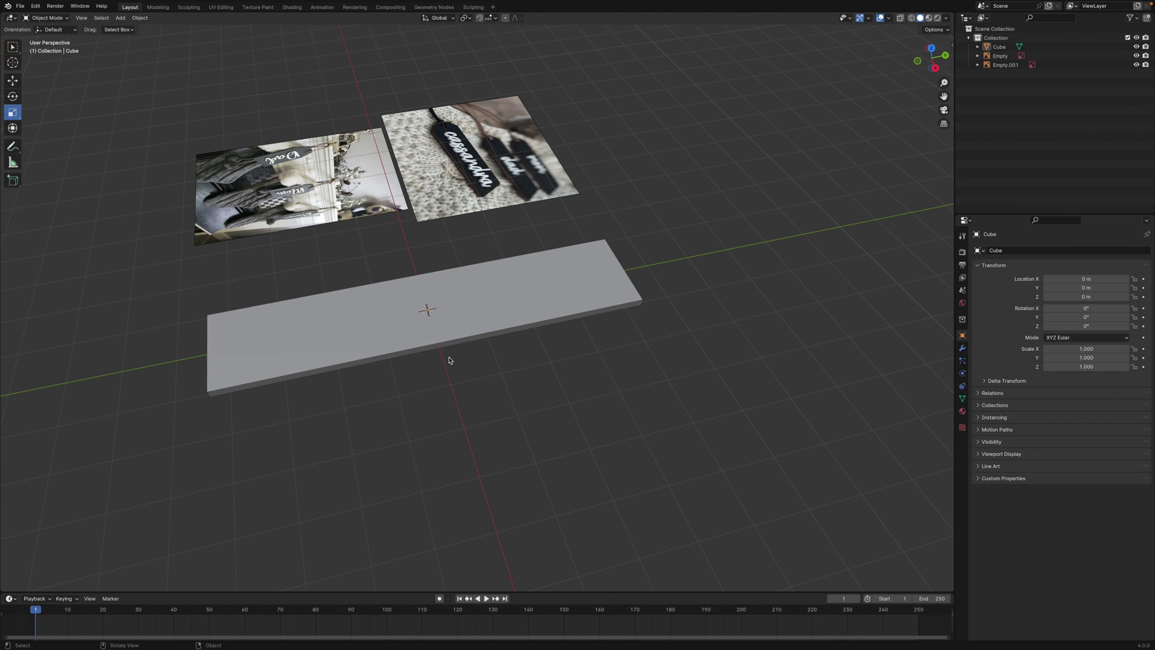
{"action": "mouse_move", "coordinate": [453, 382]}
{"action": "middle_mouse_down"}
{"action": "mouse_move", "coordinate": [427, 386]}
{"action": "mouse_move", "coordinate": [459, 384]}
{"action": "mouse_move", "coordinate": [445, 383]}
{"action": "middle_mouse_up"}
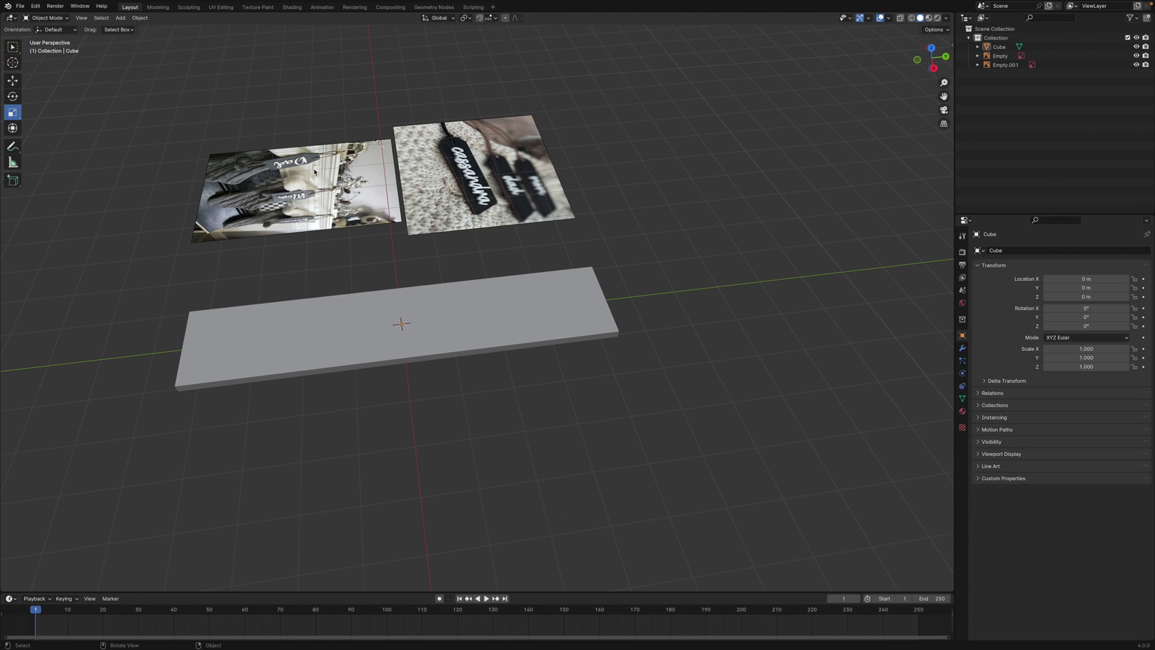
{"action": "left_click", "coordinate": [347, 336]}
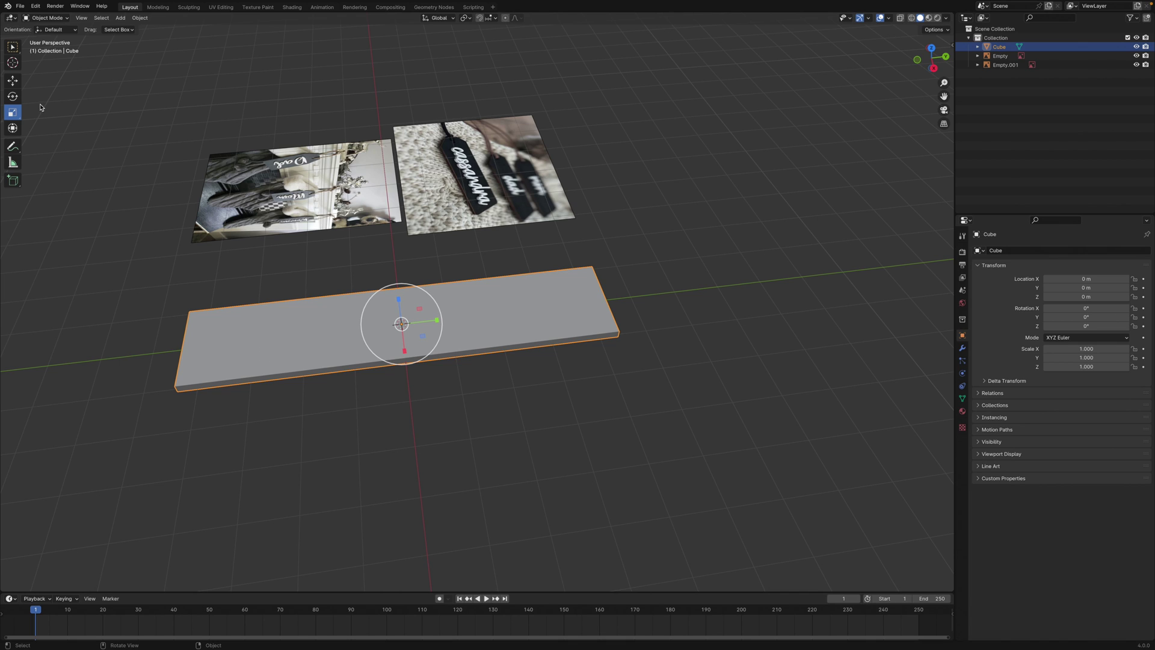
Put the slab into Edit Mode with edge selection
{"action": "left_click", "coordinate": [51, 18]}
{"action": "left_click", "coordinate": [53, 38]}
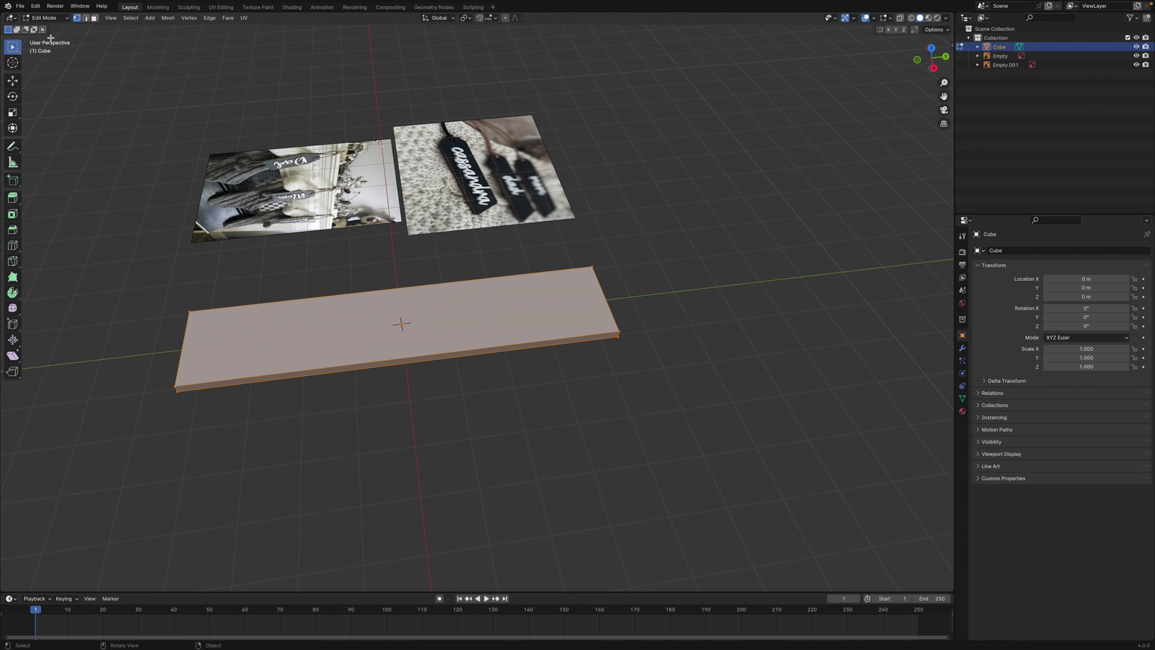
{"action": "middle_click_drag", "start_coordinate": [538, 421], "coordinate": [515, 407]}
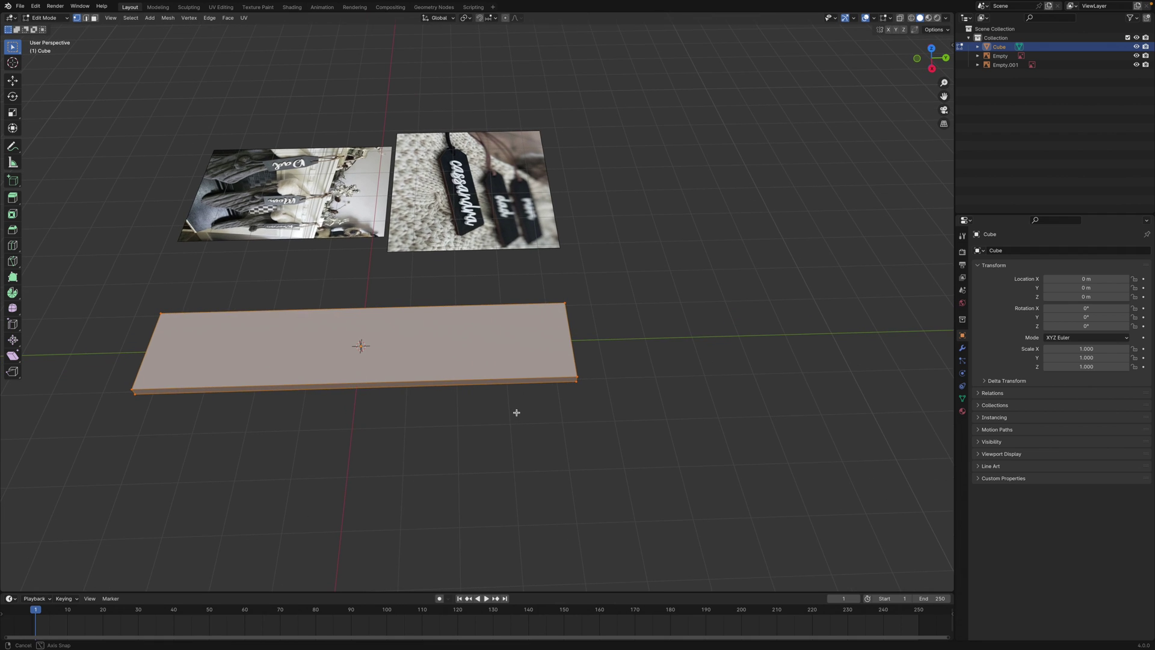
{"action": "left_click", "coordinate": [86, 23]}
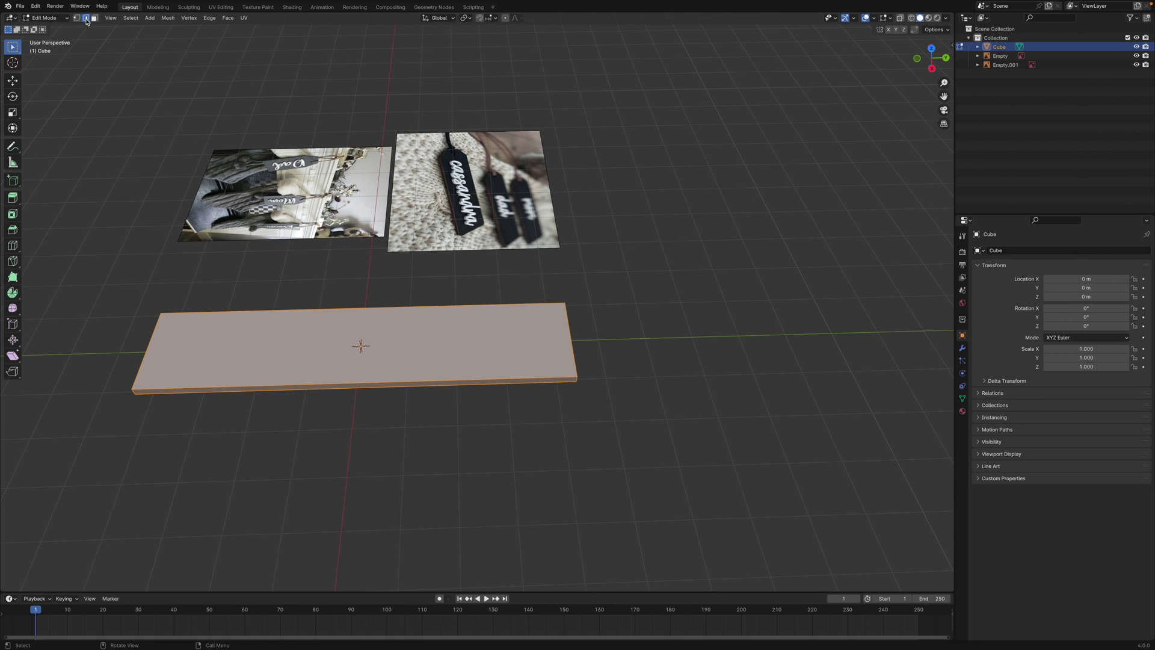
Bevel the two corner edges at one end with 24 segments, width 0.377 m
{"action": "left_click", "coordinate": [13, 231]}
{"action": "middle_click_drag", "start_coordinate": [420, 456], "coordinate": [564, 477]}
{"action": "scroll", "coordinate": [583, 391], "scroll_direction": "down", "scroll_amount": 3}
{"action": "scroll", "coordinate": [583, 391], "scroll_direction": "up", "scroll_amount": 3}
{"action": "left_click", "coordinate": [550, 467]}
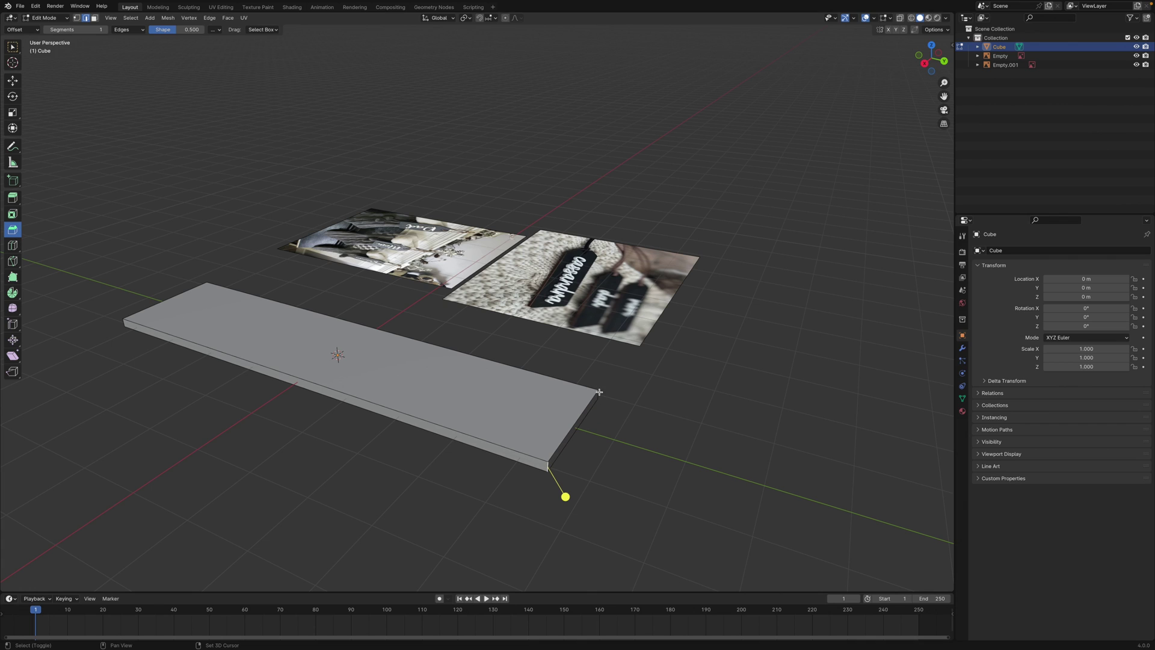
{"action": "left_click", "coordinate": [597, 395], "text": "shift"}
{"action": "left_click_drag", "start_coordinate": [616, 439], "coordinate": [632, 446]}
{"action": "left_click", "coordinate": [37, 584]}
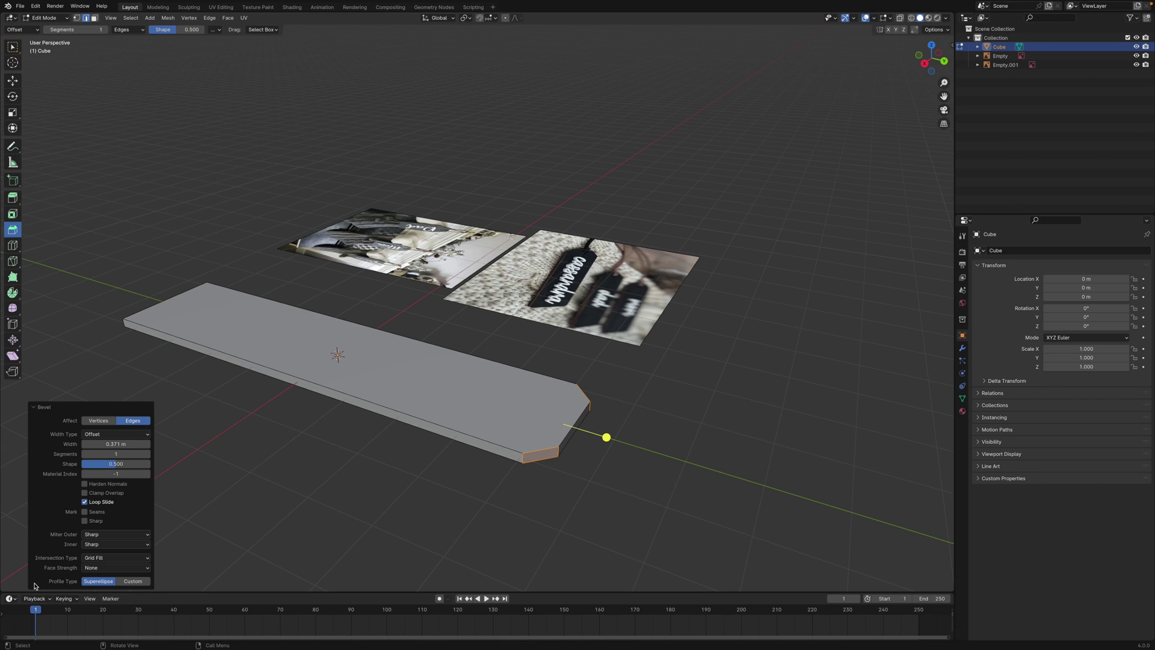
{"action": "left_click", "coordinate": [102, 454]}
{"action": "type", "text": "24"}
{"action": "key", "text": "Return"}
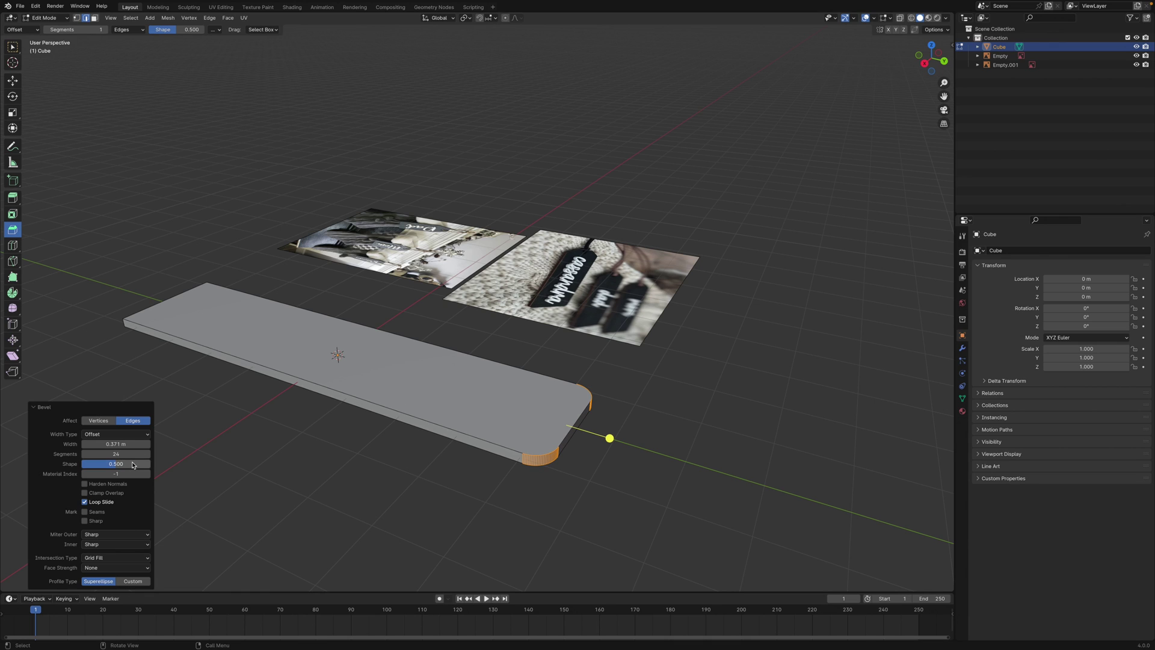
{"action": "middle_click_drag", "start_coordinate": [417, 491], "coordinate": [374, 420]}
Chamfer the opposite end's corners with a 1-segment, 0.672 m bevel, then return to Object Mode
{"action": "left_click", "coordinate": [419, 441]}
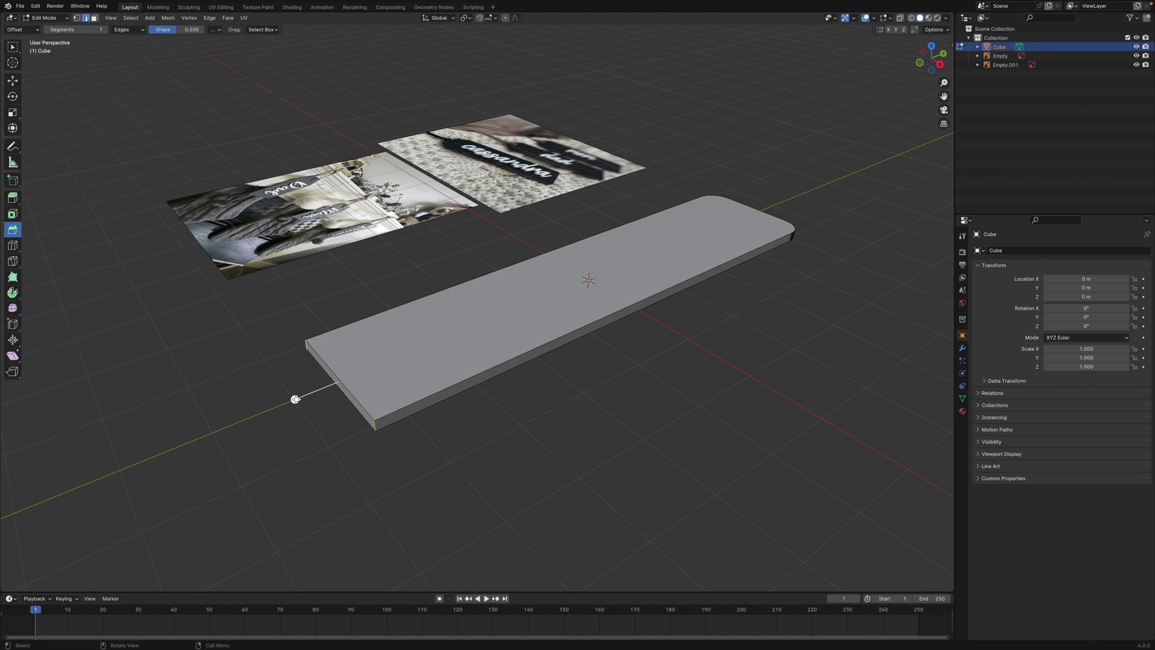
{"action": "left_click_drag", "start_coordinate": [295, 398], "coordinate": [268, 409]}
{"action": "left_click", "coordinate": [392, 432]}
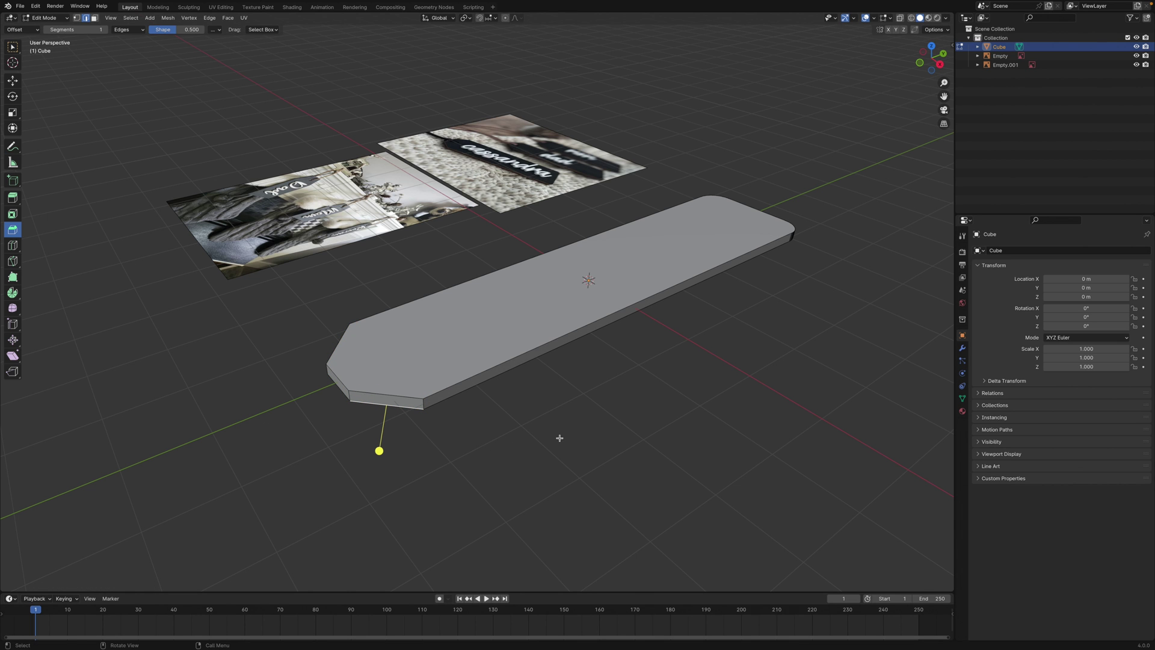
{"action": "middle_click_drag", "start_coordinate": [560, 438], "coordinate": [504, 437]}
{"action": "left_click", "coordinate": [45, 18]}
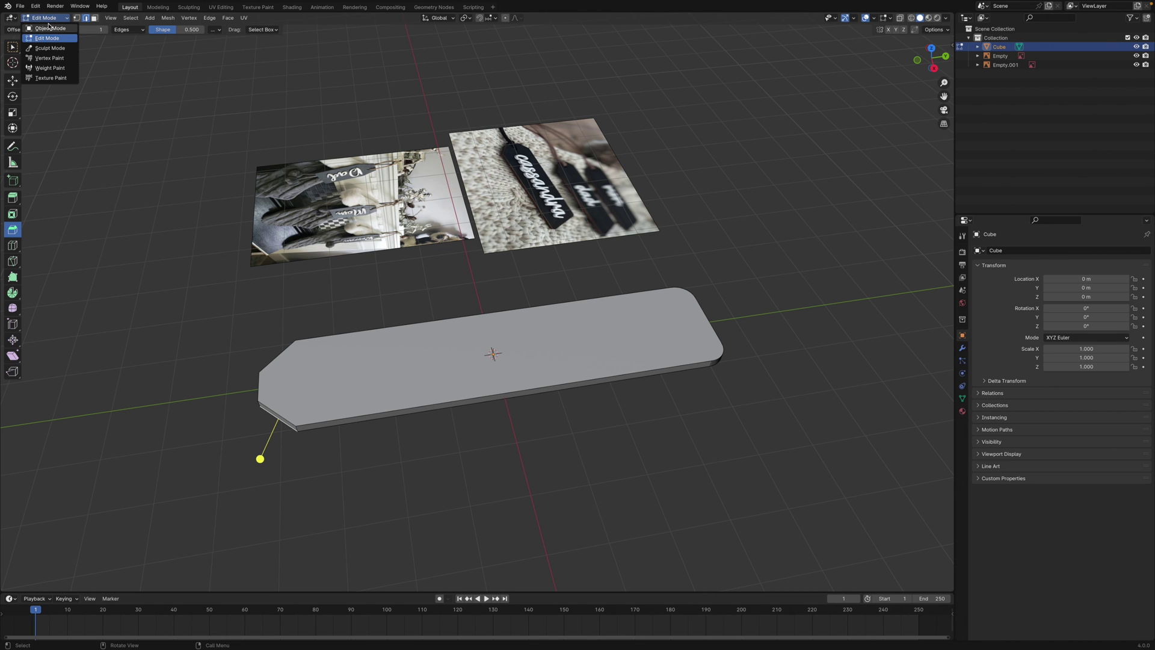
{"action": "left_click", "coordinate": [48, 28]}
{"action": "middle_click_drag", "start_coordinate": [139, 132], "coordinate": [110, 183]}
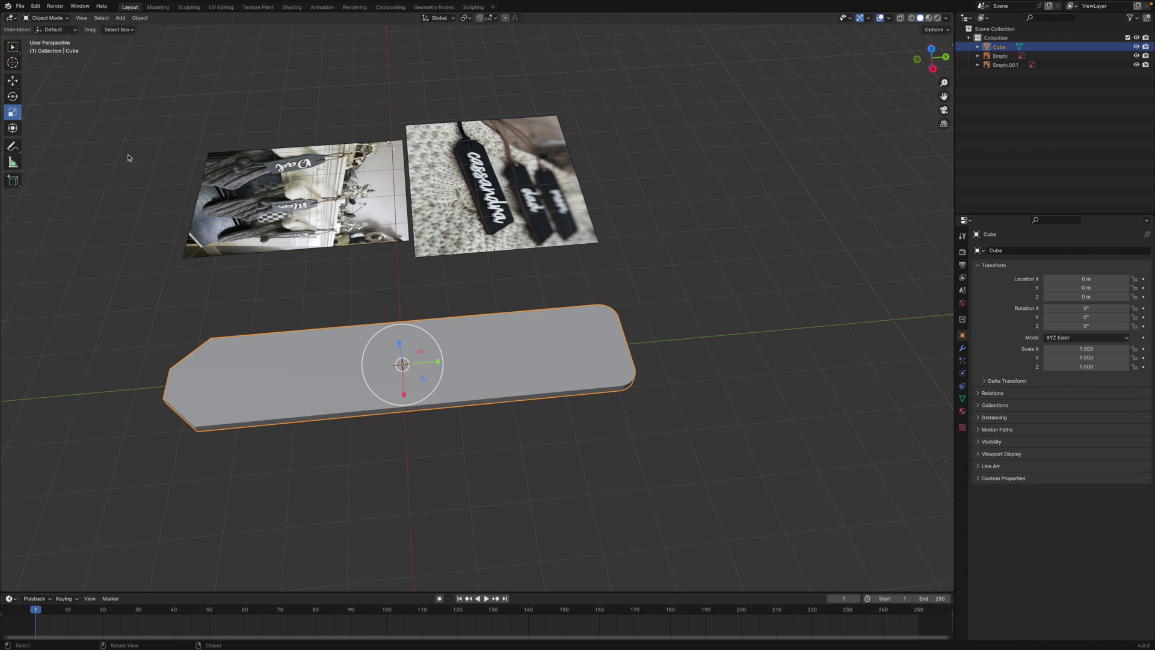
Add a Text object and rotate it 90° on Z
{"action": "left_click", "coordinate": [145, 161]}
{"action": "left_click", "coordinate": [119, 19]}
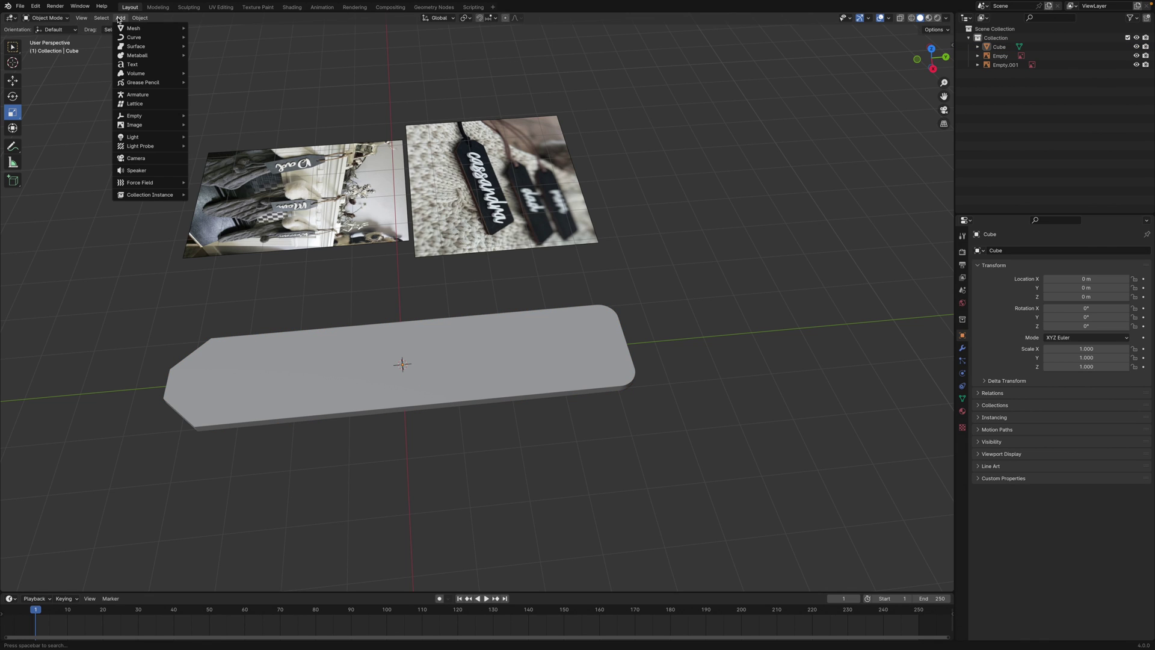
{"action": "left_click", "coordinate": [133, 64]}
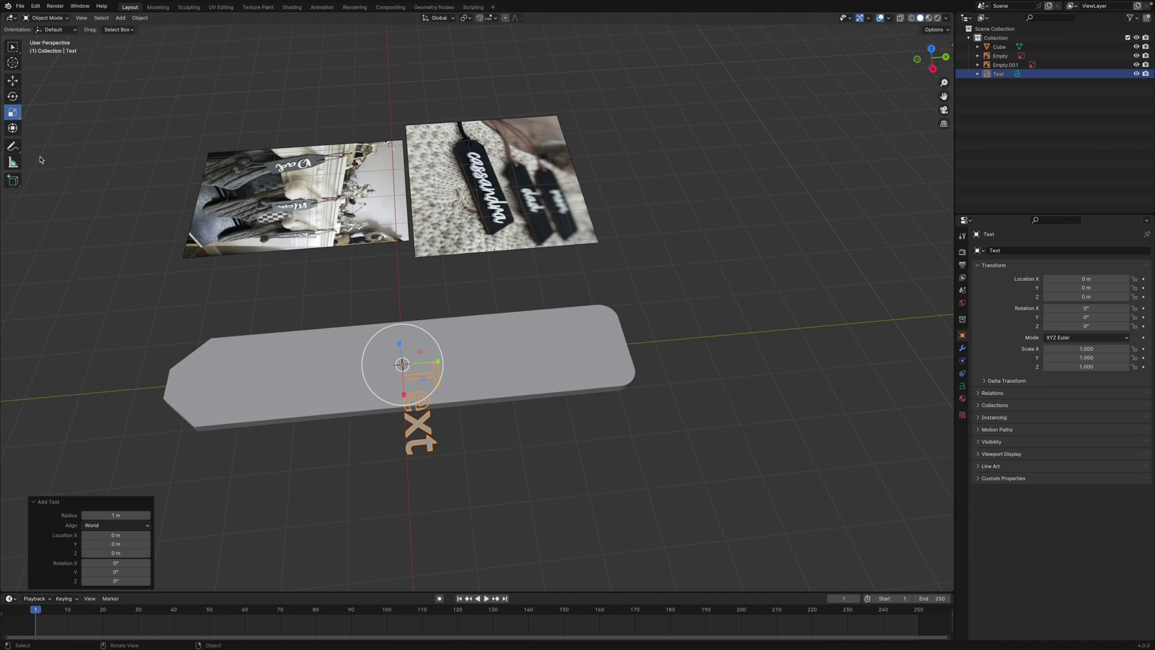
{"action": "left_click", "coordinate": [14, 98]}
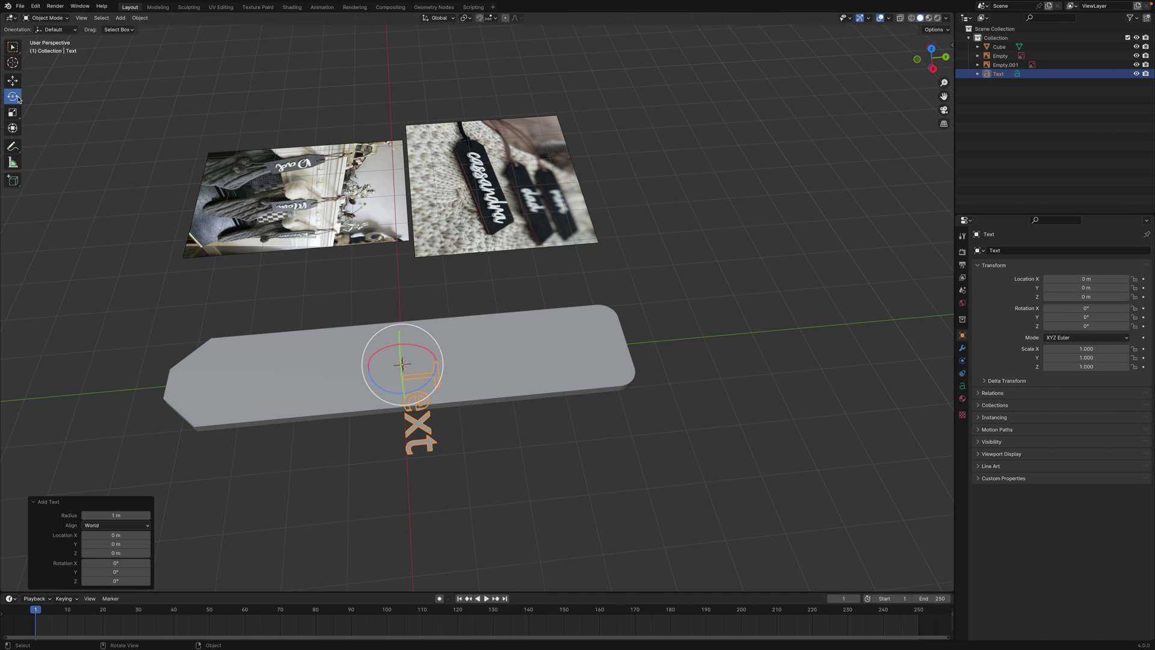
{"action": "key", "text": "n"}
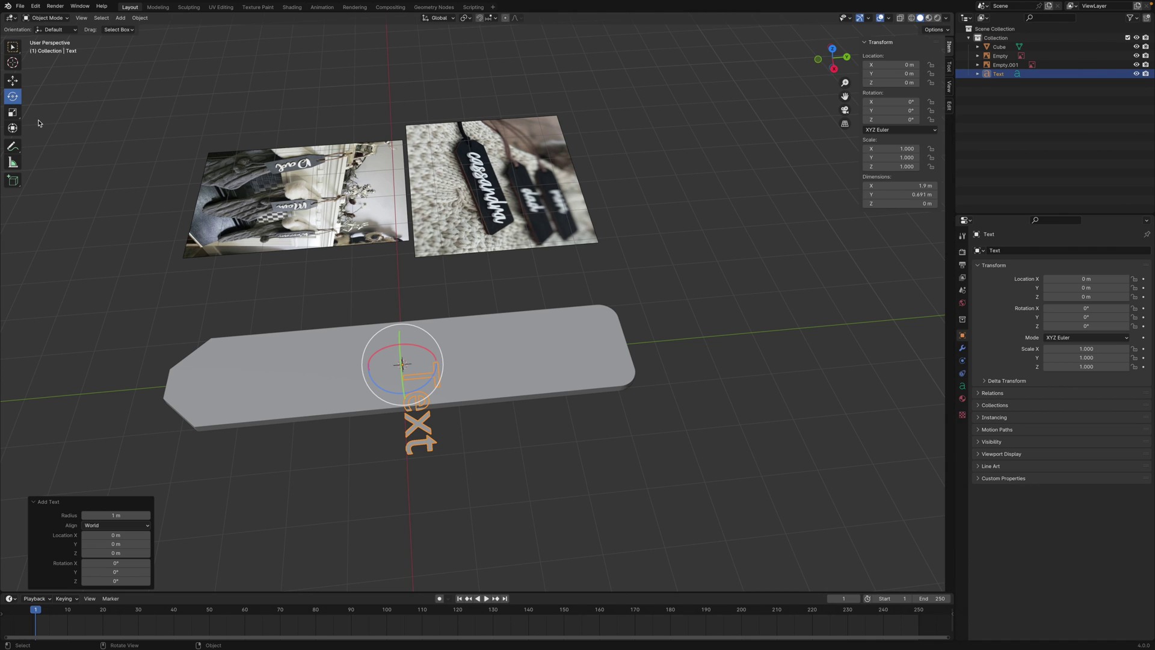
{"action": "left_click", "coordinate": [891, 122]}
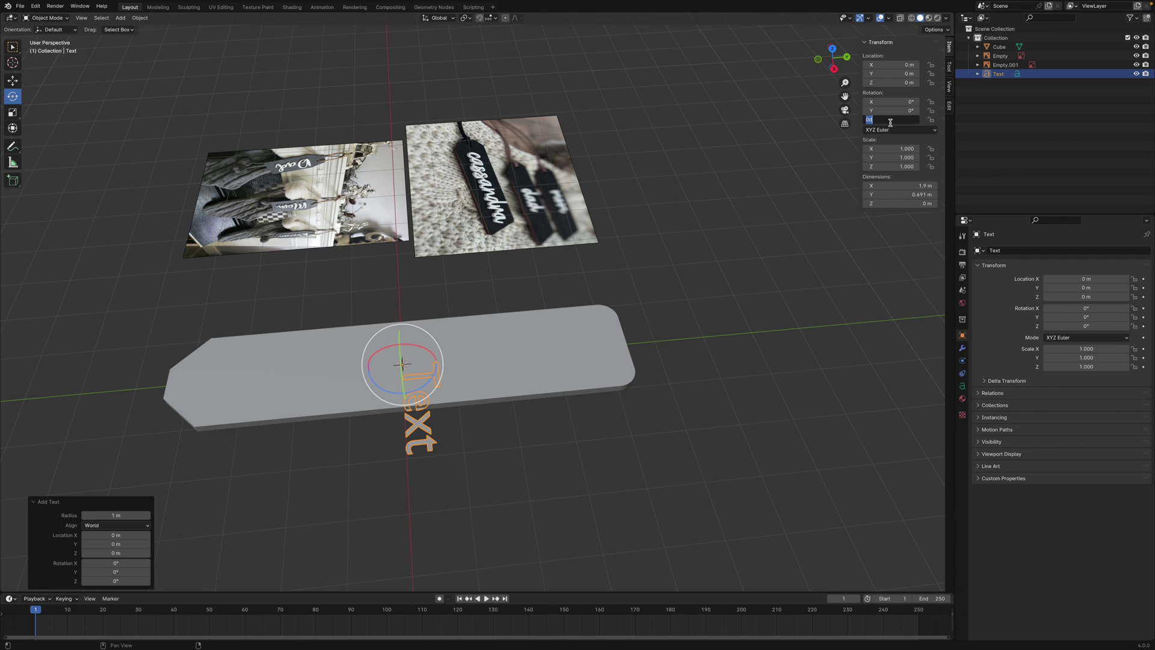
{"action": "key", "text": "Return"}
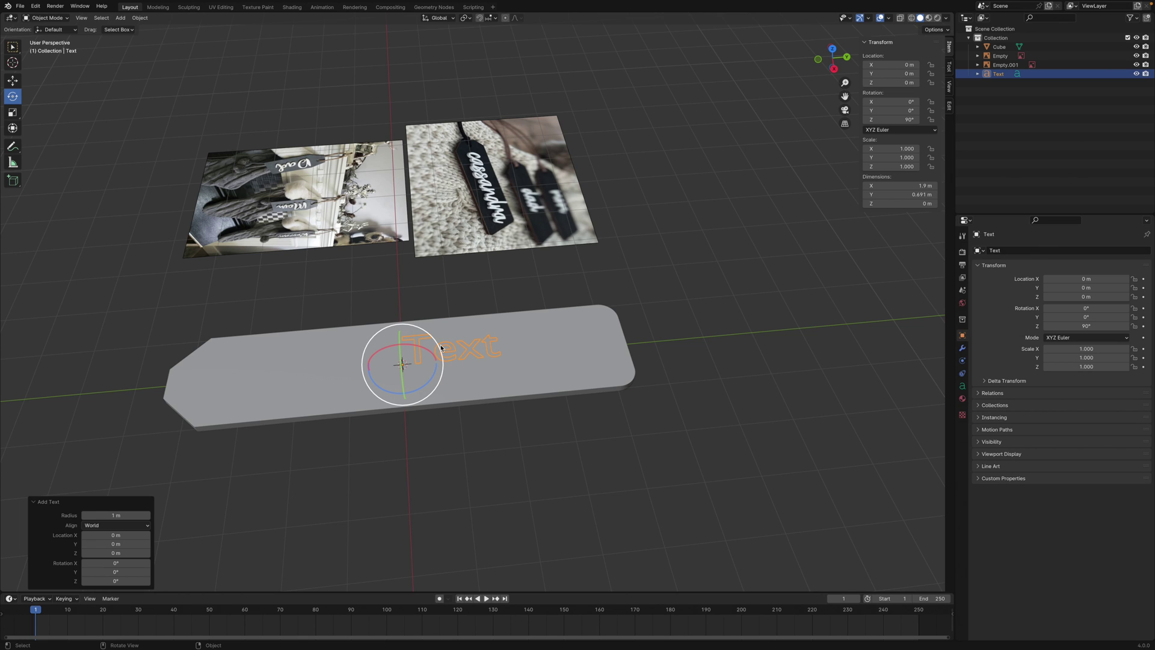
Move the text along the tag to Y −2.973 m and scale it to 1.95
{"action": "left_click", "coordinate": [12, 81]}
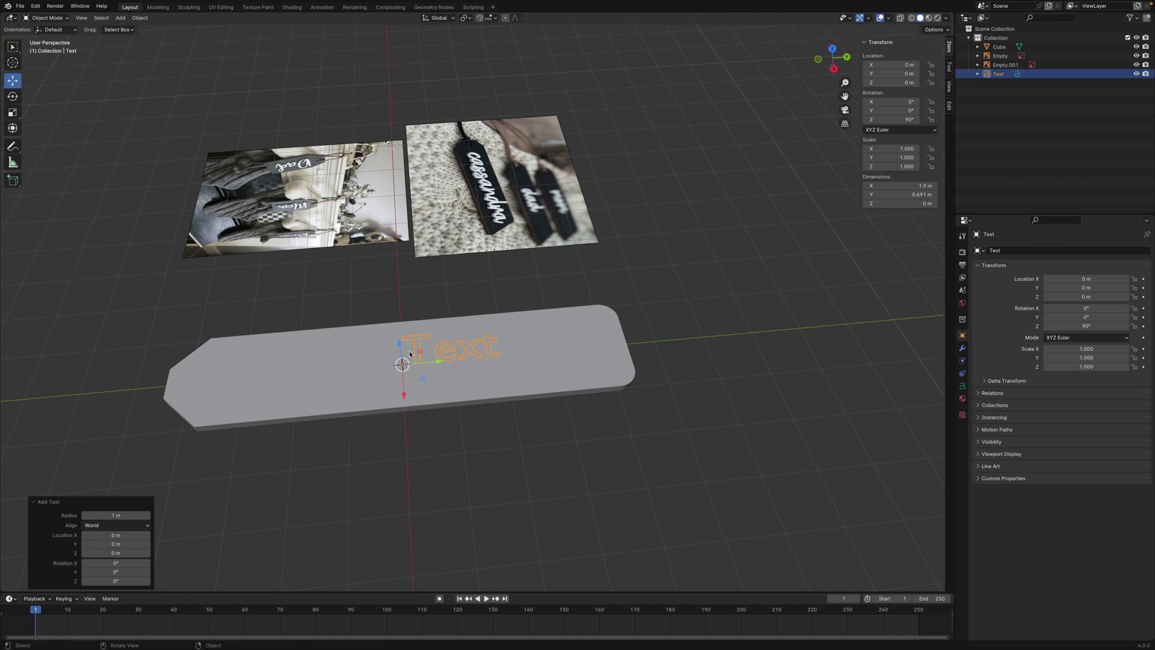
{"action": "left_click_drag", "start_coordinate": [424, 353], "coordinate": [266, 378]}
{"action": "left_click", "coordinate": [12, 113]}
{"action": "left_click_drag", "start_coordinate": [291, 377], "coordinate": [329, 357]}
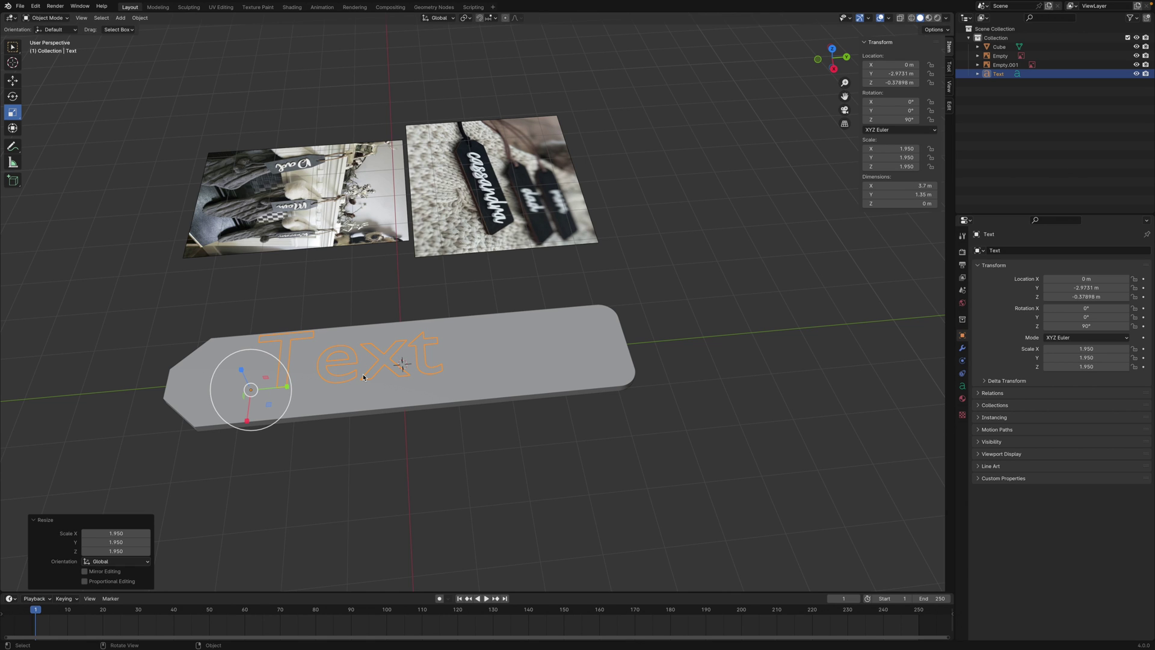
Replace the placeholder word 'Text' with 'XARIA' in the text object
{"action": "key", "text": "Tab"}
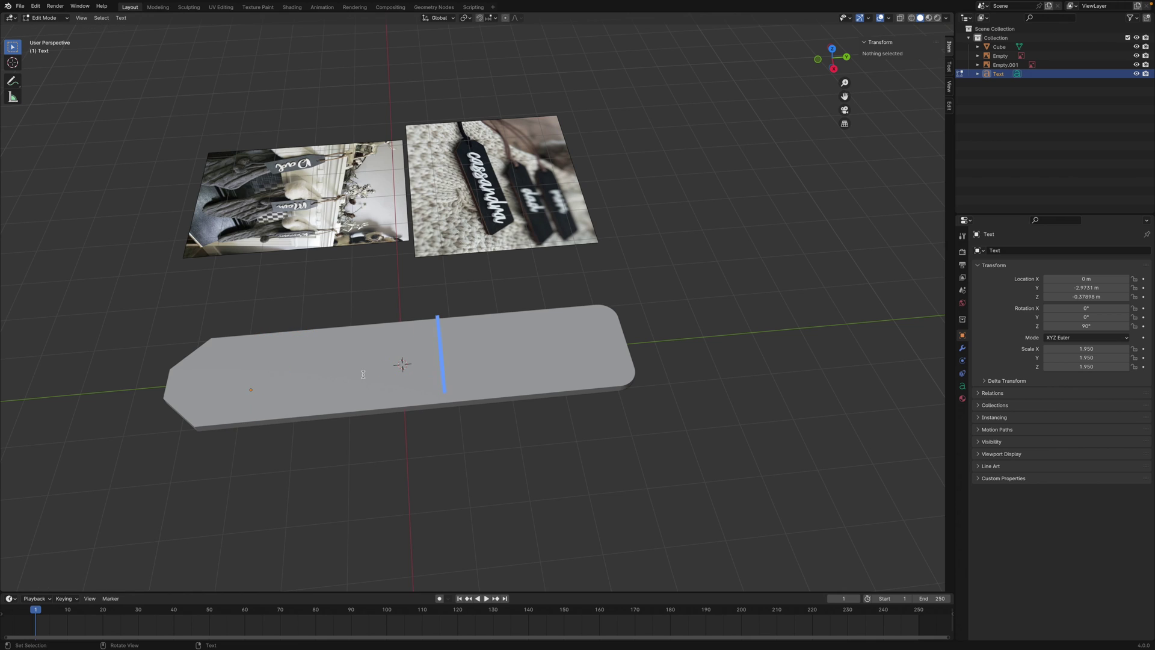
{"action": "left_click", "coordinate": [46, 17]}
{"action": "left_click", "coordinate": [44, 22]}
{"action": "left_click", "coordinate": [43, 20]}
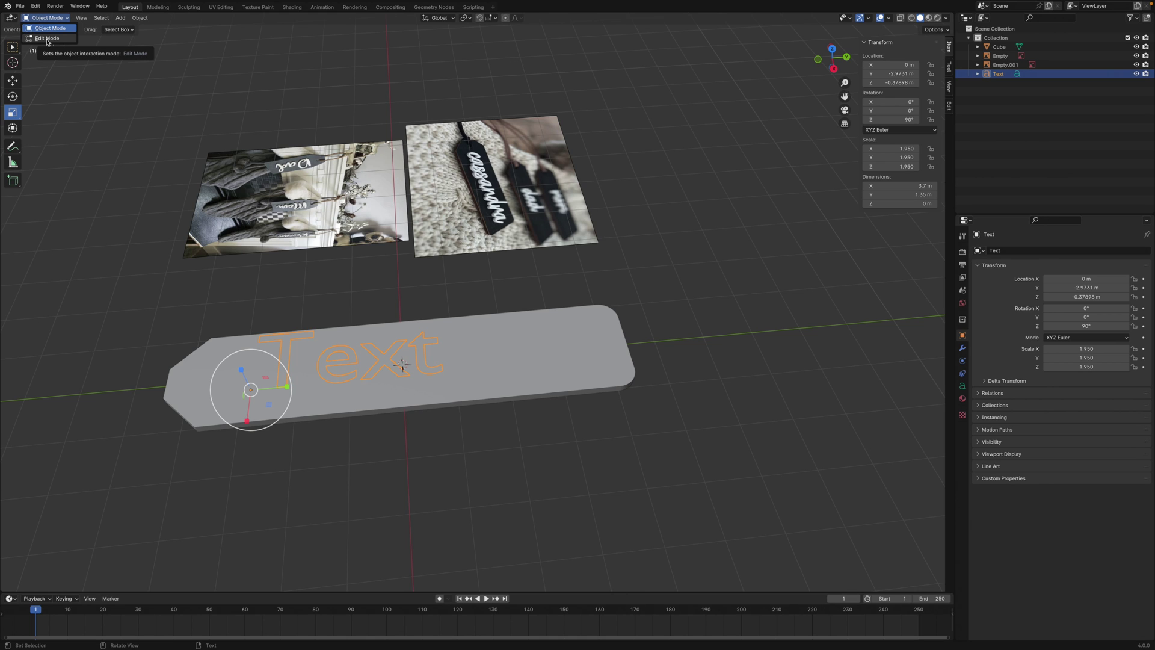
{"action": "left_click", "coordinate": [47, 39]}
{"action": "key", "text": "BackSpace"}
{"action": "key", "text": "BackSpace"}
{"action": "key", "text": "BackSpace"}
{"action": "key", "text": "BackSpace"}
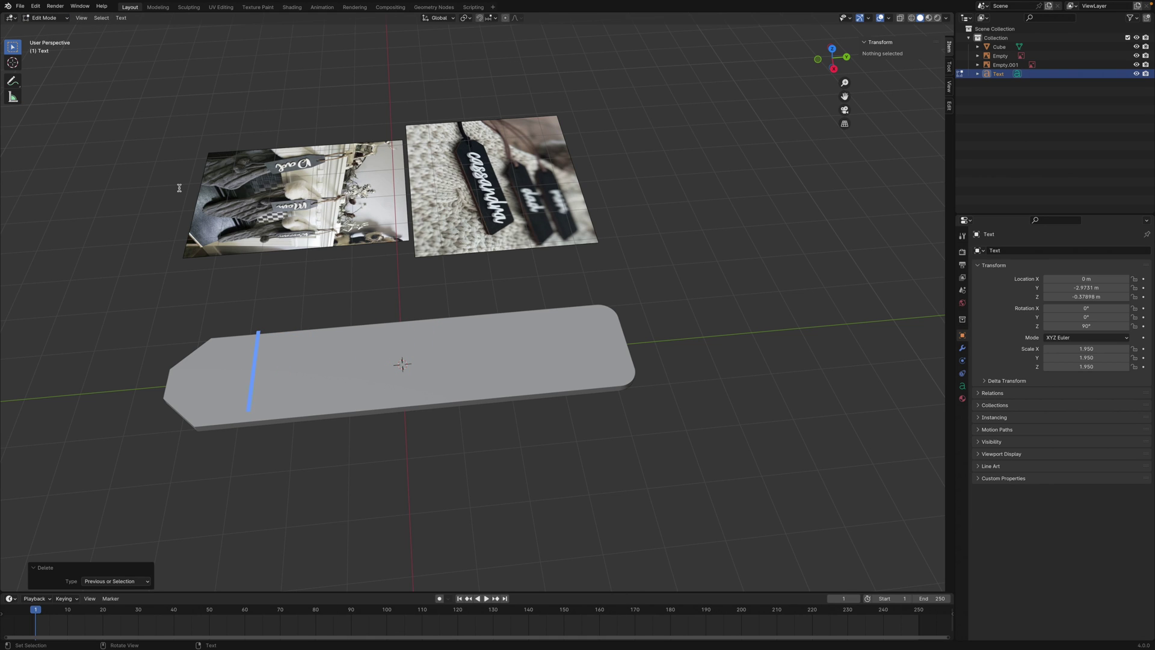
{"action": "type", "text": "M"}
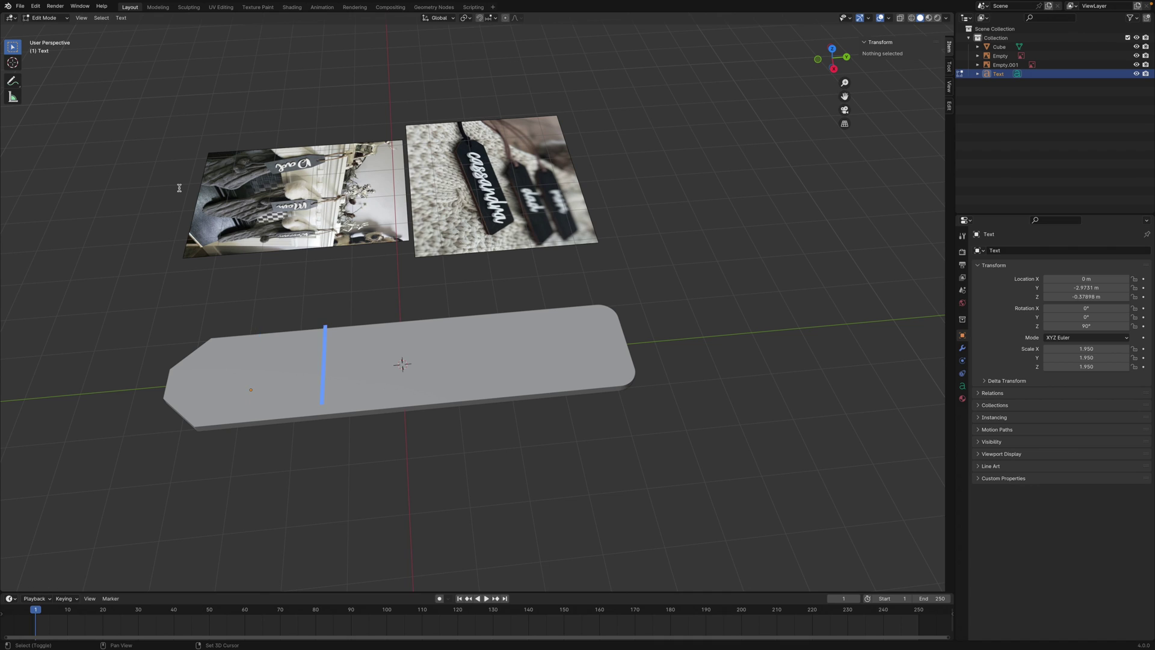
{"action": "type", "text": "M"}
{"action": "key", "text": "Tab"}
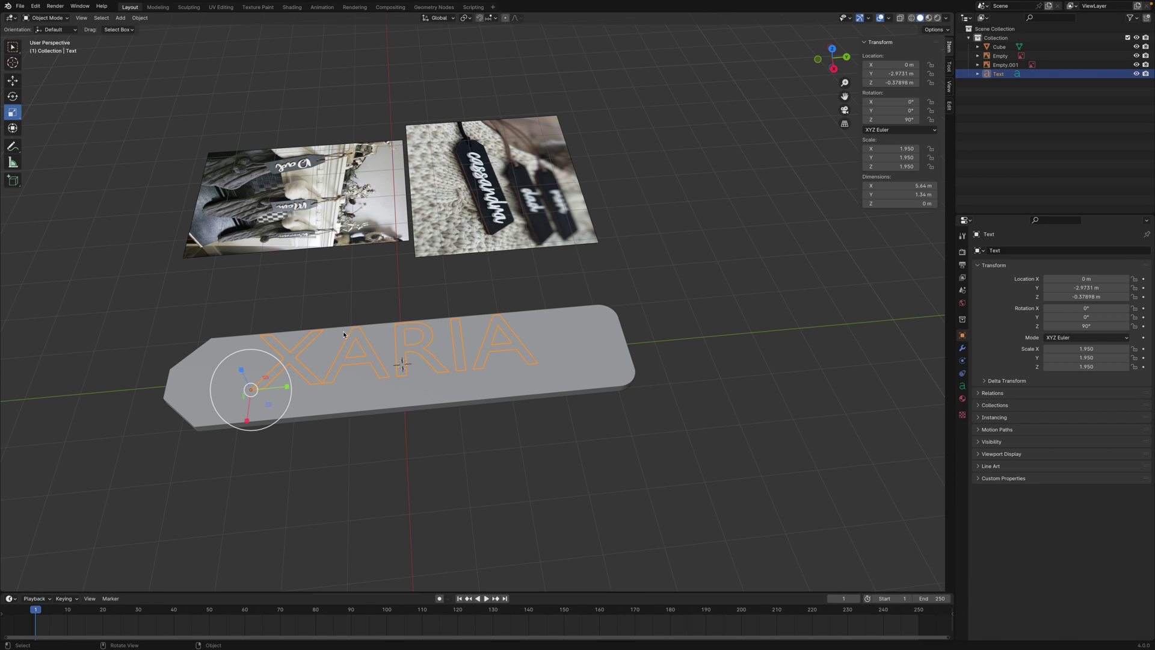
Lift the XARIA text along Z to 0.26964 m so it sits above the tag
{"action": "left_click", "coordinate": [13, 80]}
{"action": "left_click_drag", "start_coordinate": [239, 373], "coordinate": [242, 366]}
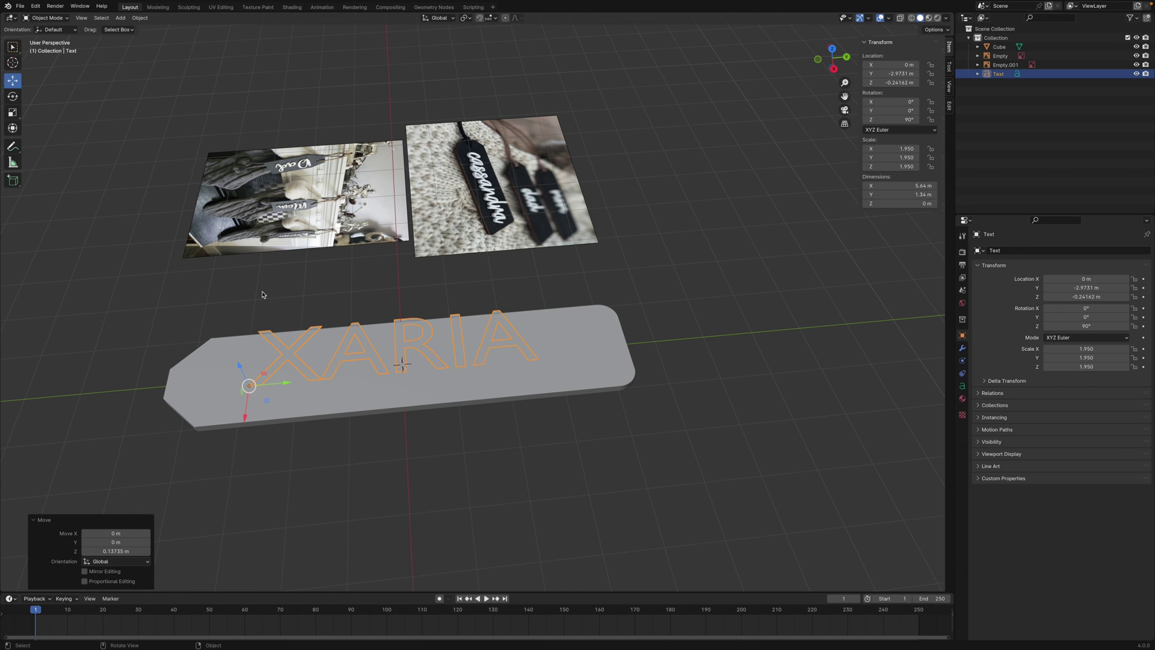
{"action": "key", "text": "Tab"}
{"action": "mouse_move", "coordinate": [260, 310]}
{"action": "middle_mouse_down"}
{"action": "mouse_move", "coordinate": [261, 291]}
{"action": "mouse_move", "coordinate": [261, 343]}
{"action": "mouse_move", "coordinate": [253, 247]}
{"action": "mouse_move", "coordinate": [244, 299]}
{"action": "middle_mouse_up"}
{"action": "key", "text": "Tab"}
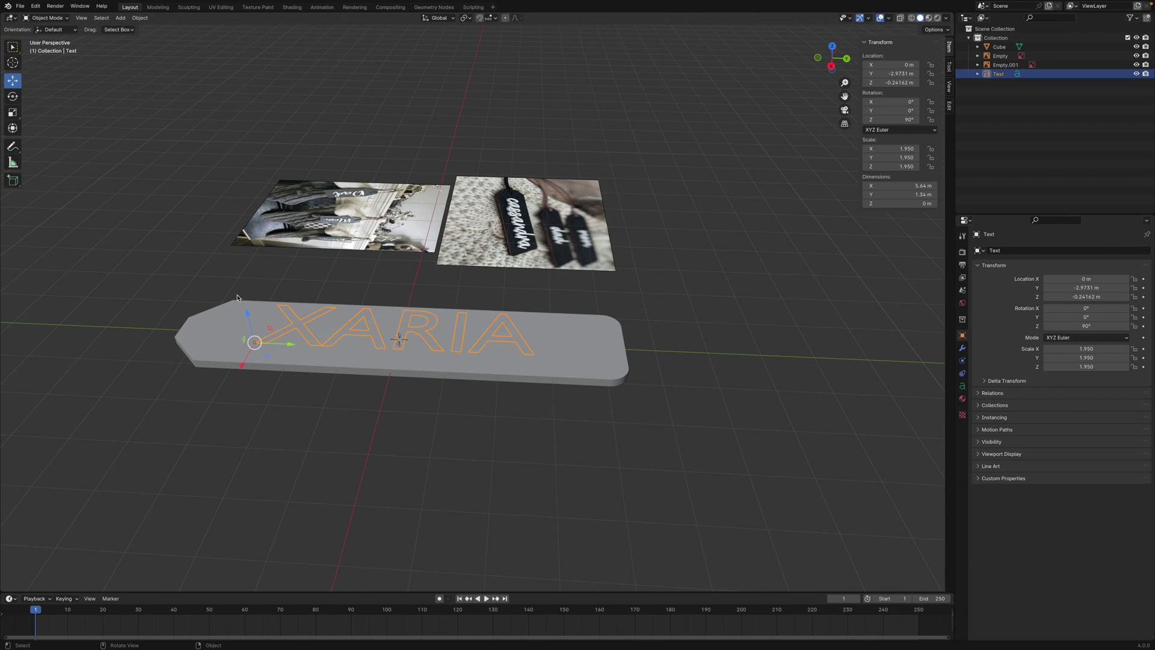
{"action": "left_click_drag", "start_coordinate": [252, 315], "coordinate": [251, 294]}
{"action": "mouse_move", "coordinate": [436, 466]}
{"action": "middle_mouse_down"}
{"action": "mouse_move", "coordinate": [438, 432]}
{"action": "mouse_move", "coordinate": [438, 463]}
{"action": "mouse_move", "coordinate": [418, 480]}
{"action": "middle_mouse_up"}
Remove a stray '7' from the text and switch to Top view
{"action": "key", "text": "Tab"}
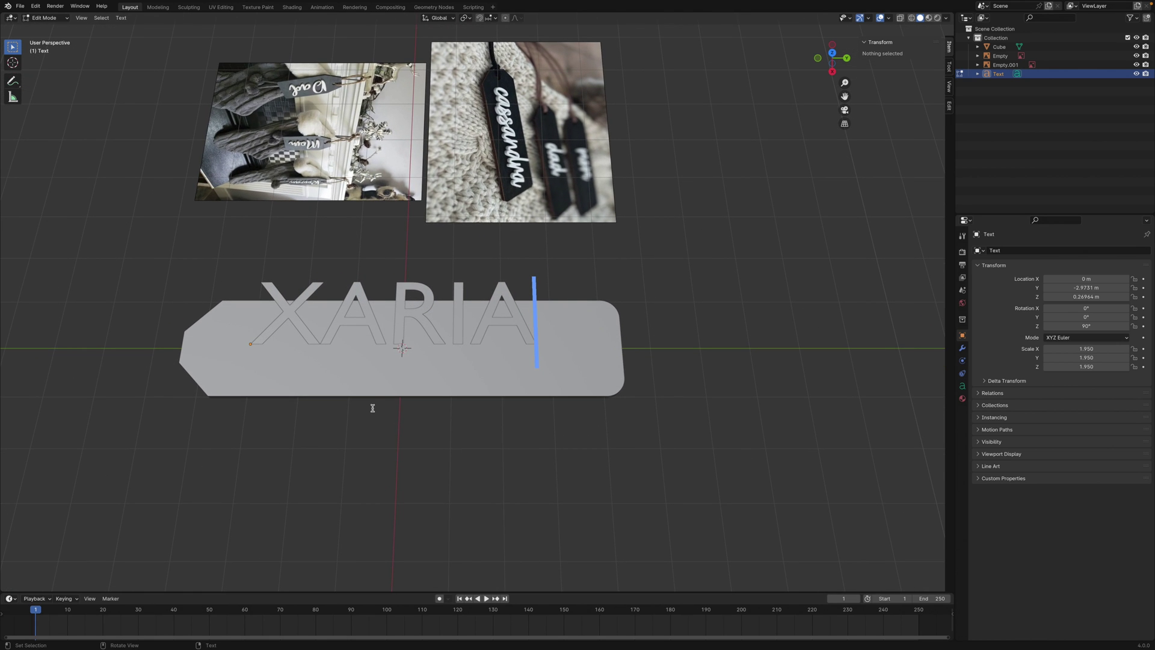
{"action": "type", "text": "7"}
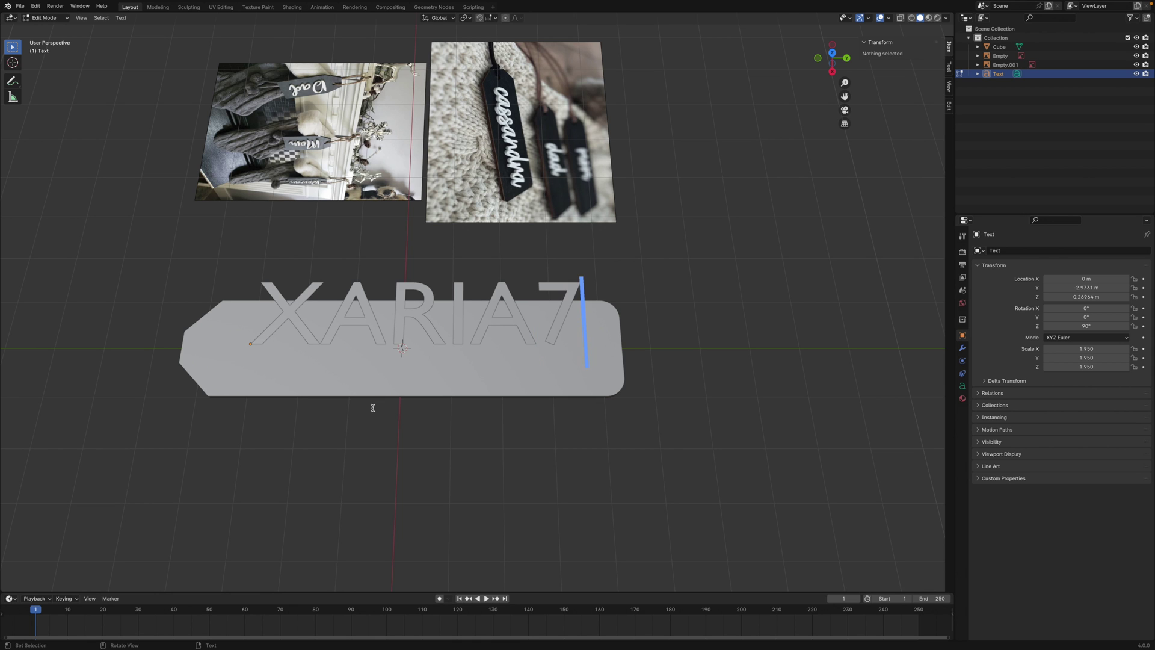
{"action": "key", "text": "BackSpace"}
{"action": "key", "text": "Tab"}
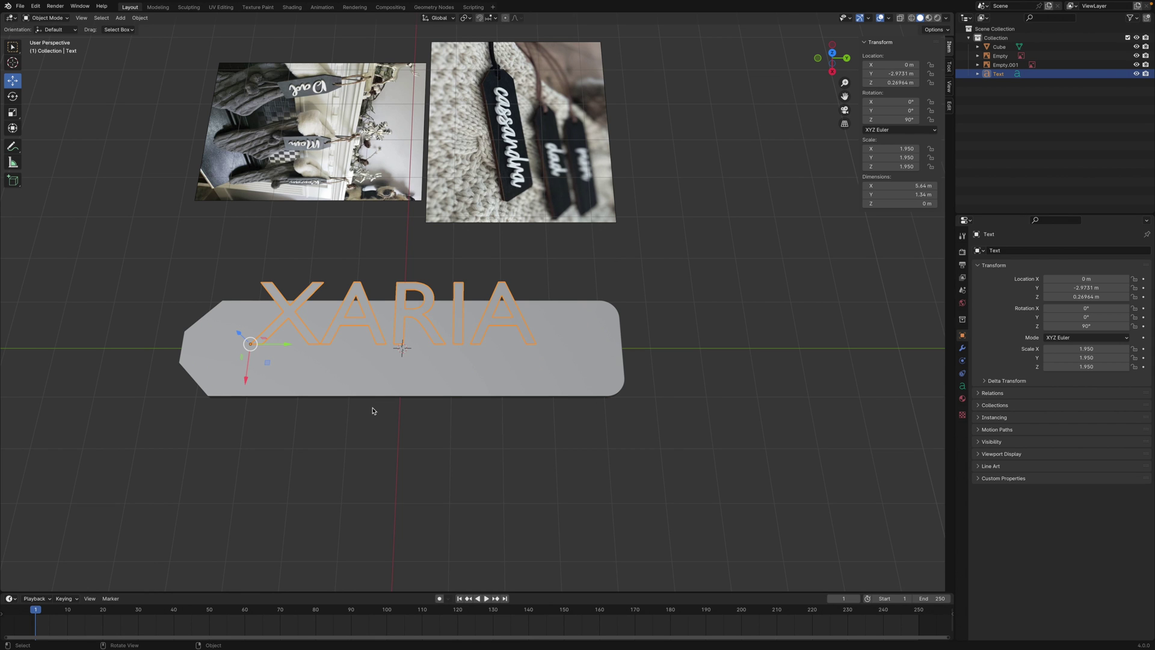
{"action": "key", "text": "KP_7"}
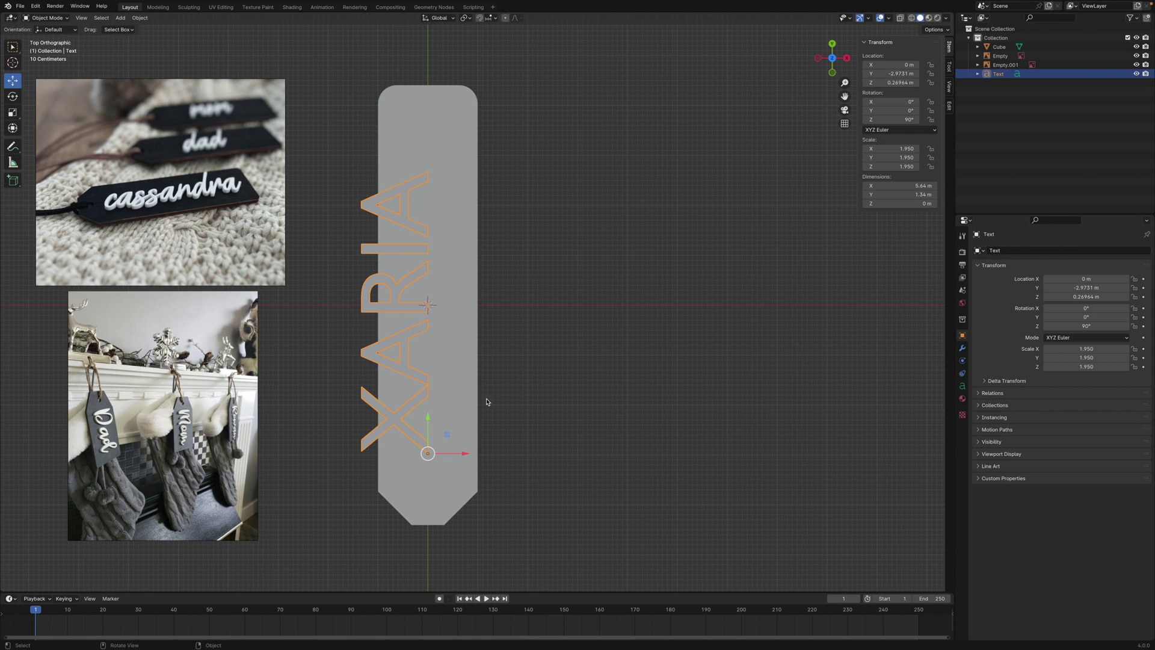
Check Emulate Numpad in the Input preferences, then close Preferences
{"action": "left_click", "coordinate": [35, 6]}
{"action": "left_click", "coordinate": [58, 122]}
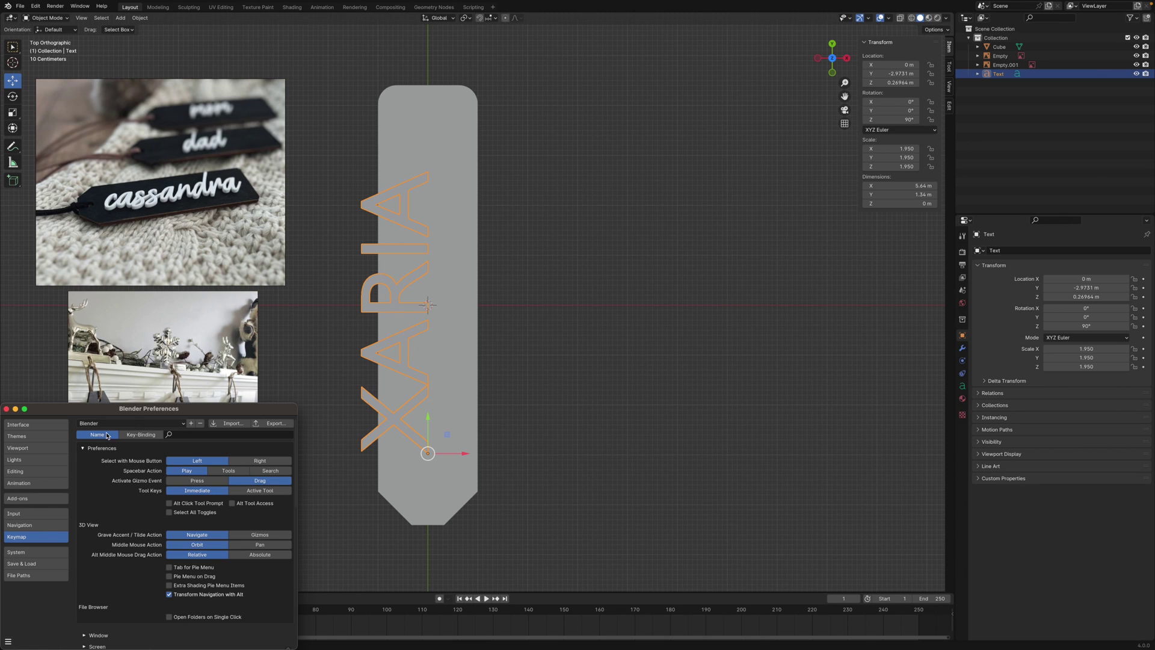
{"action": "left_click", "coordinate": [32, 516]}
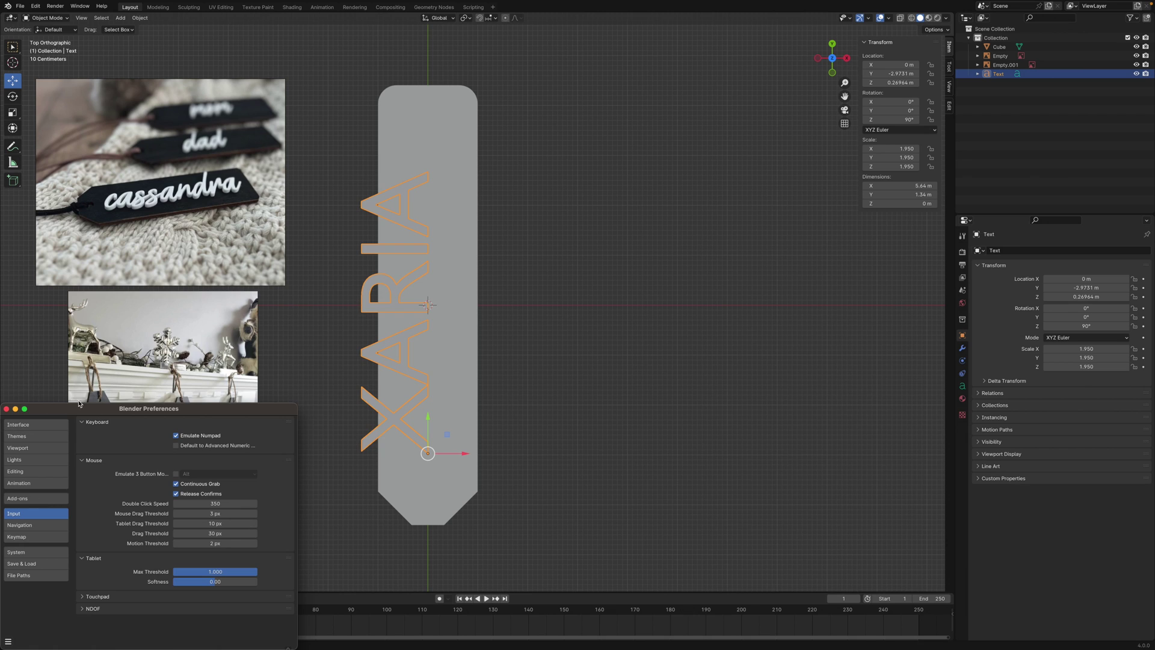
{"action": "left_click_drag", "start_coordinate": [79, 407], "coordinate": [161, 284]}
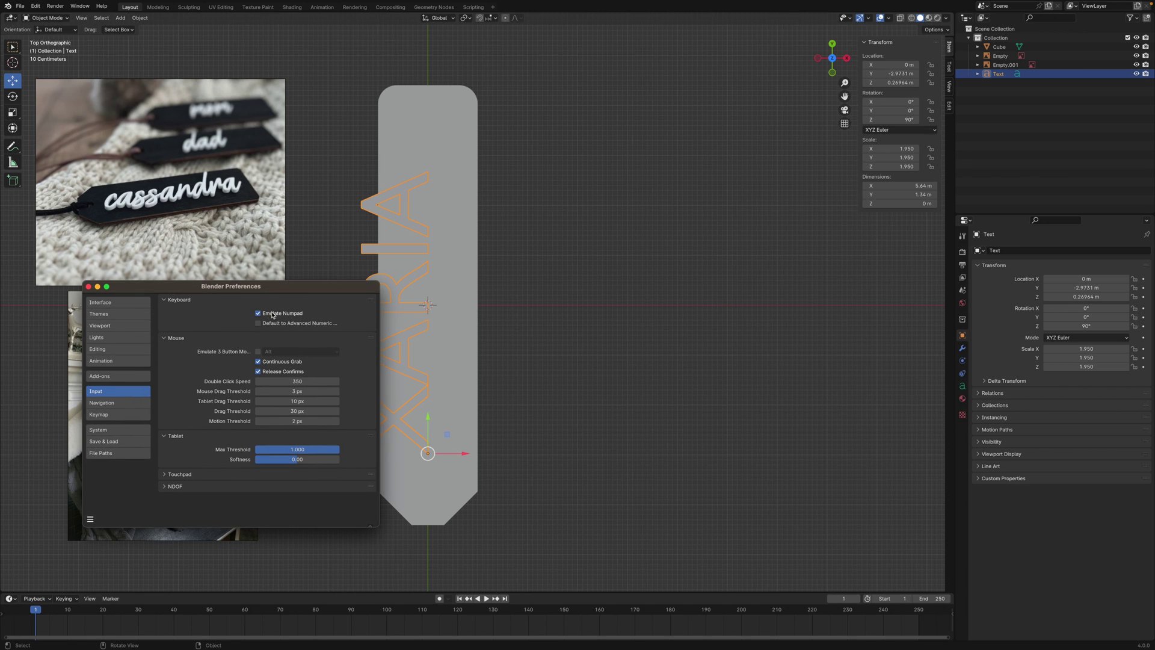
{"action": "left_click", "coordinate": [88, 287]}
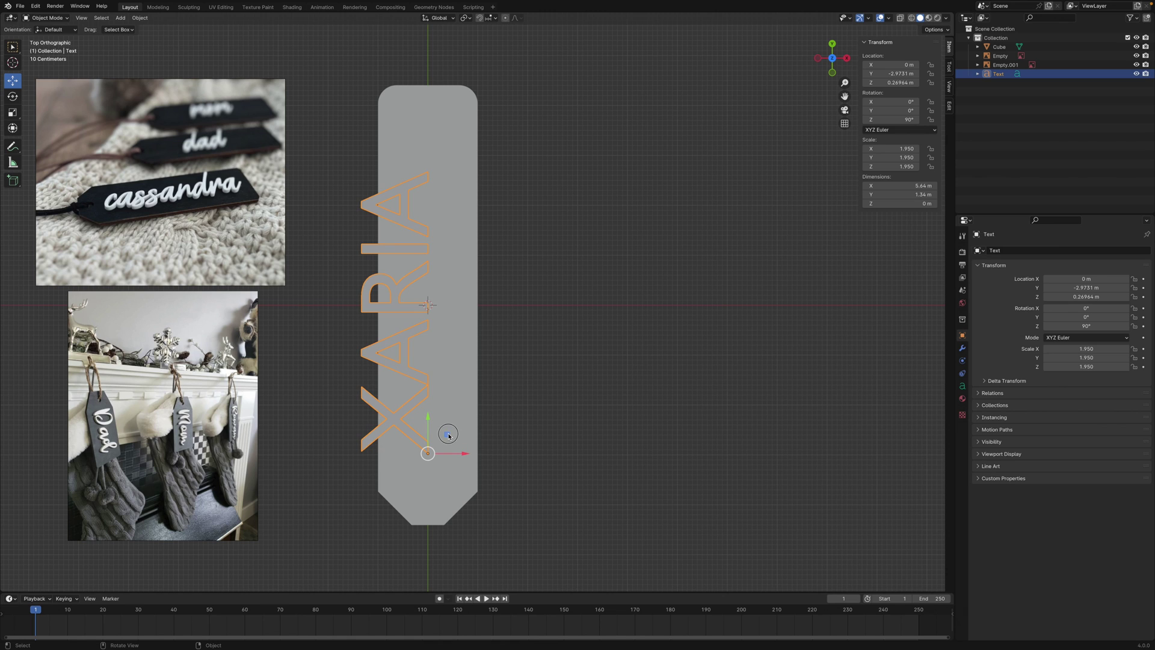
Centre the XARIA text at X 0.62384 m, Y −3.3799 m and select the tag body
{"action": "left_click_drag", "start_coordinate": [451, 435], "coordinate": [479, 452]}
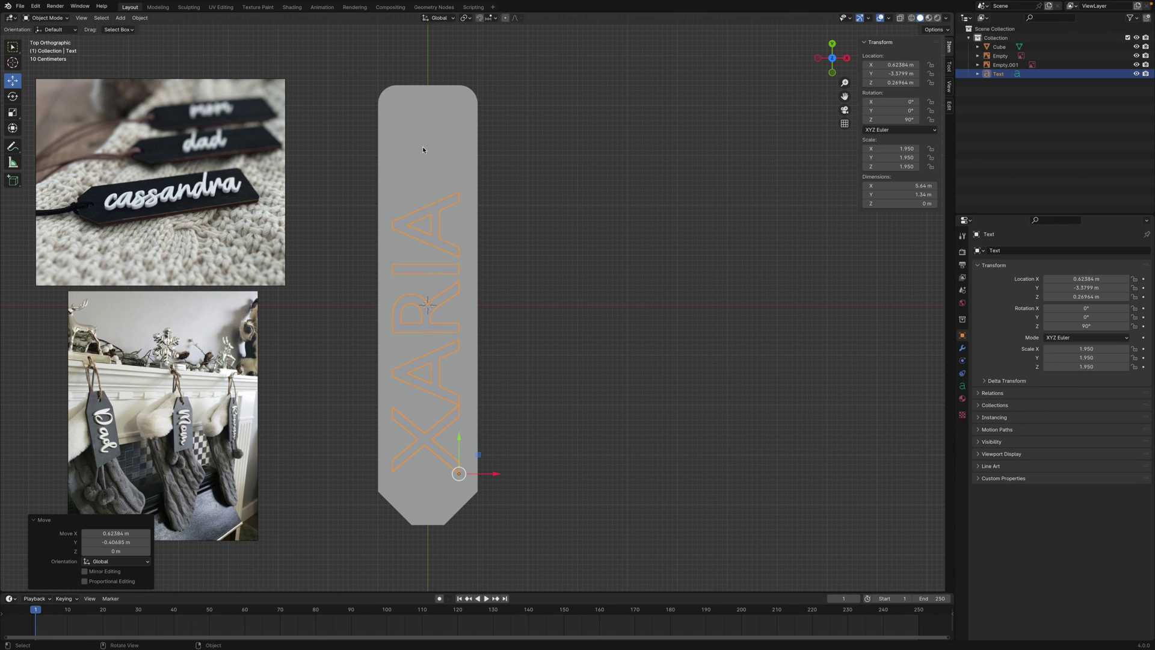
{"action": "left_click", "coordinate": [424, 130]}
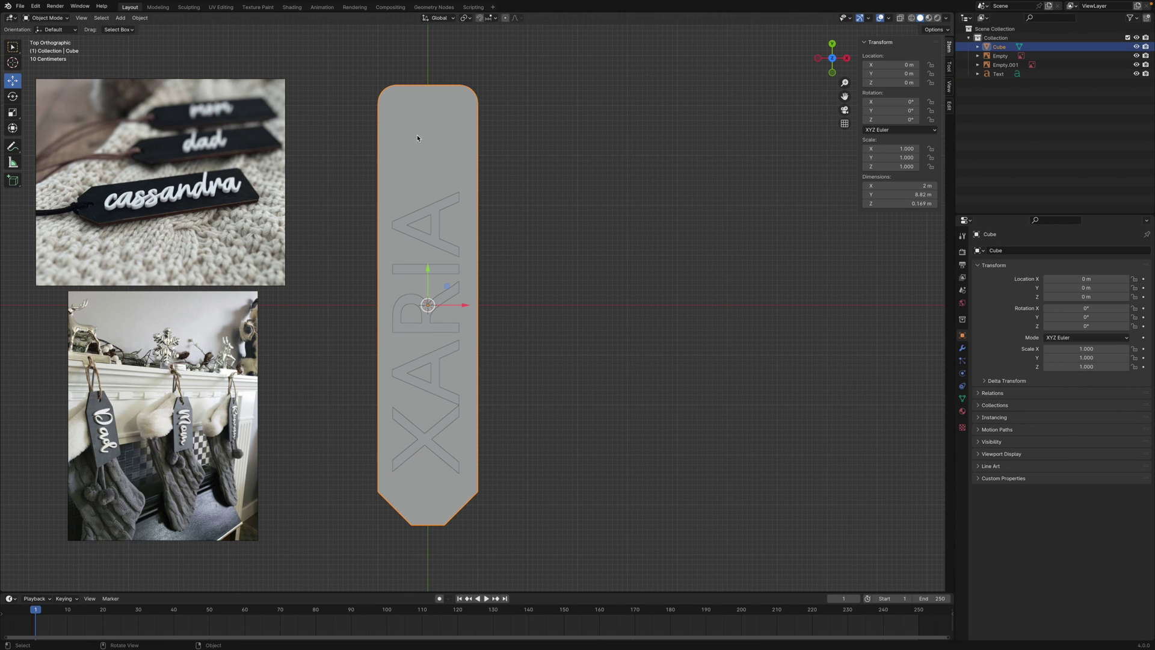
In X-ray vertex mode, box-select the vertices of the tag's rounded top end
{"action": "key", "text": "Tab"}
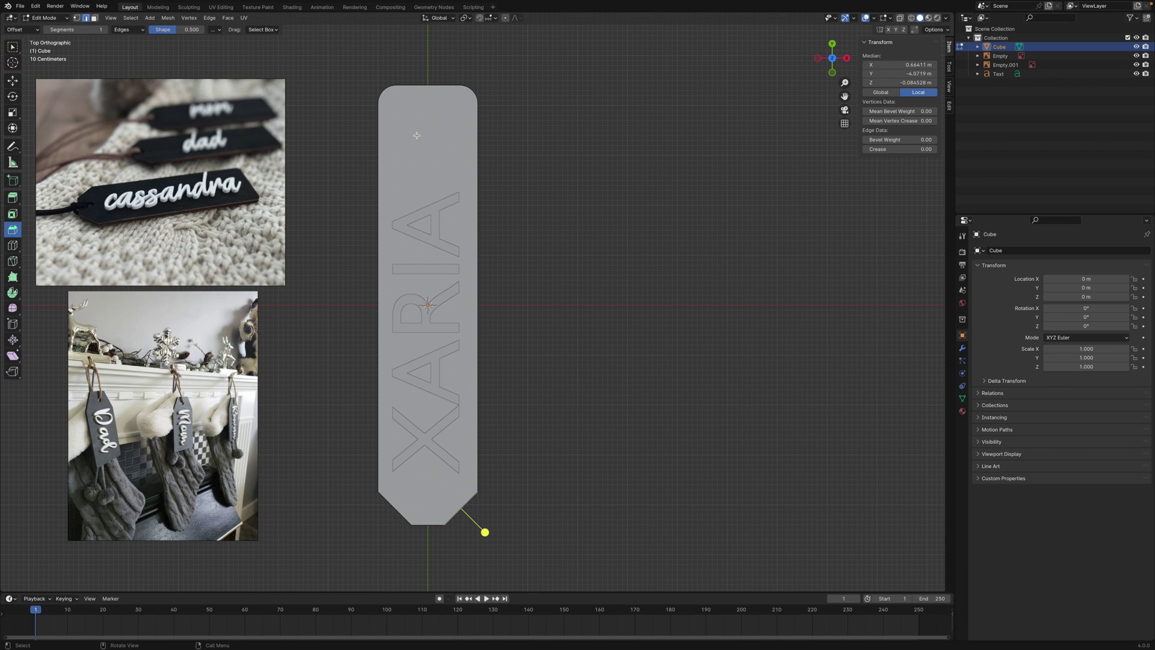
{"action": "left_click", "coordinate": [901, 18]}
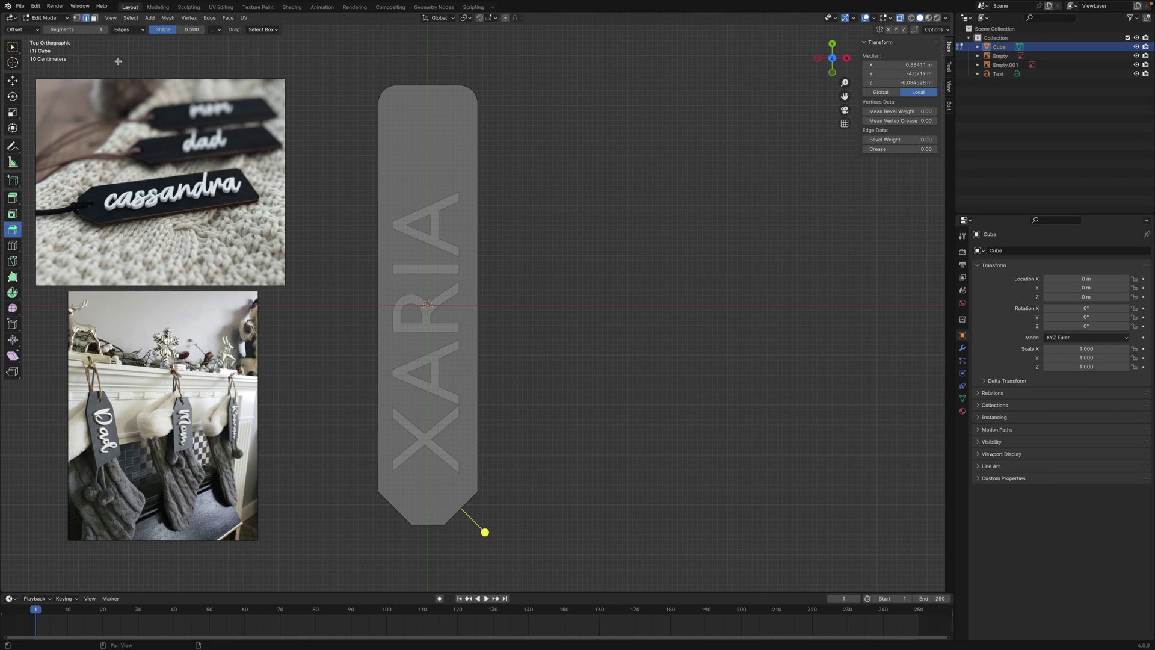
{"action": "left_click", "coordinate": [77, 18]}
{"action": "left_click_drag", "start_coordinate": [345, 60], "coordinate": [523, 142]}
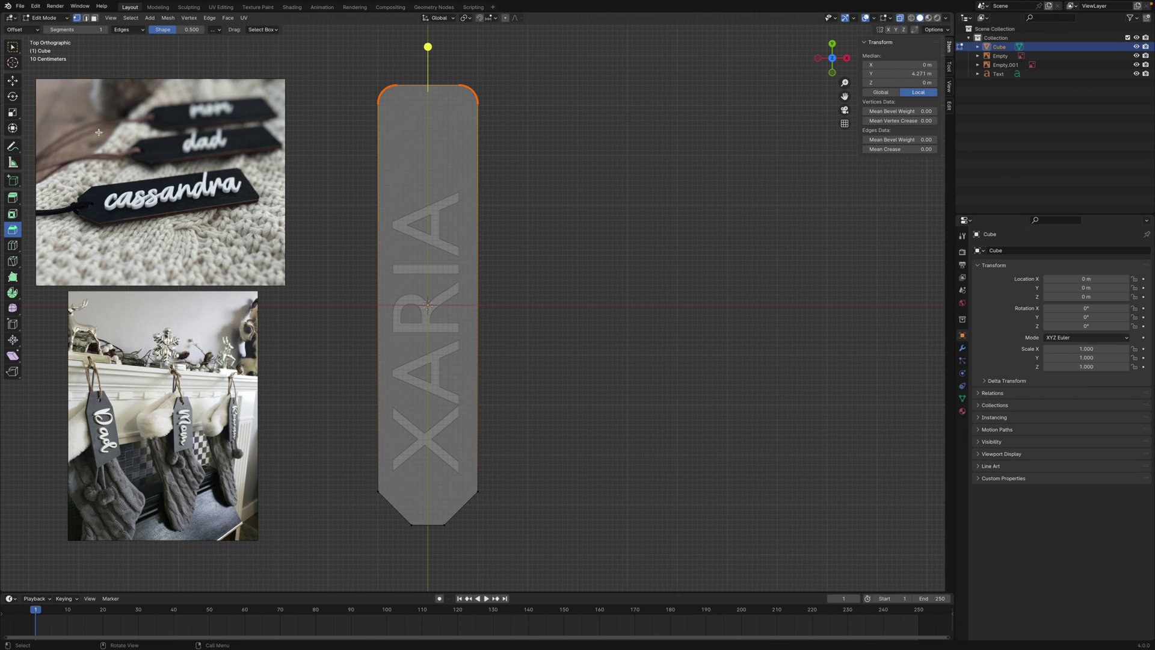
Pull the top-end vertices down toward the text to Y 2.4708 m and turn X-ray off
{"action": "left_click", "coordinate": [17, 83]}
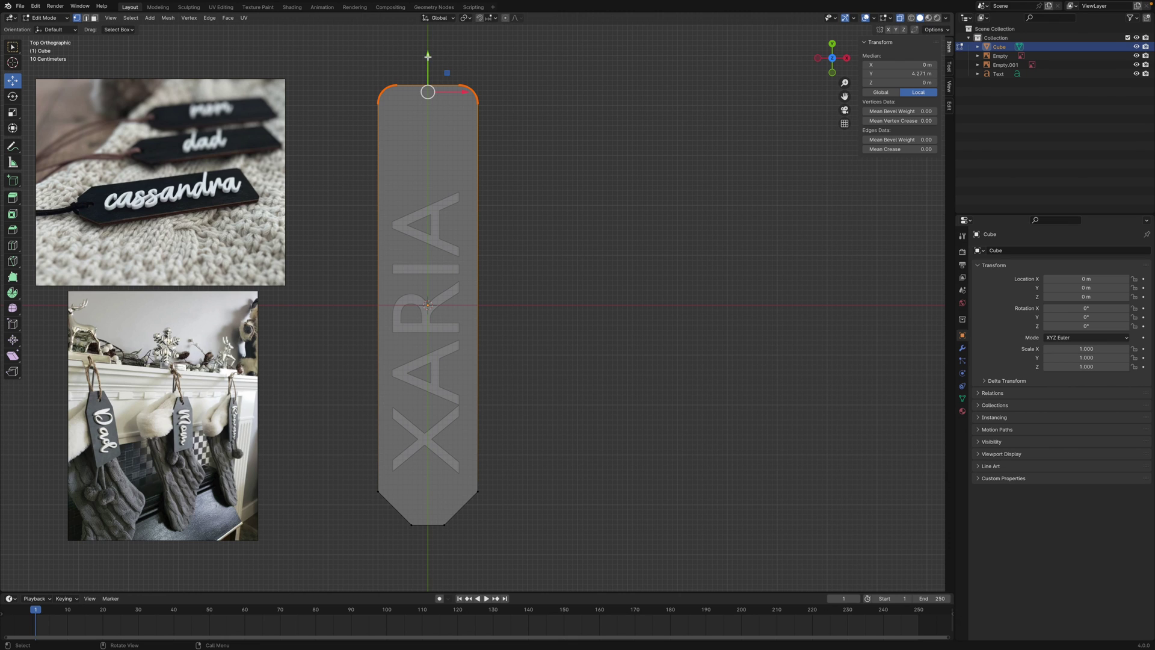
{"action": "left_click_drag", "start_coordinate": [428, 56], "coordinate": [431, 143]}
{"action": "left_click", "coordinate": [562, 158]}
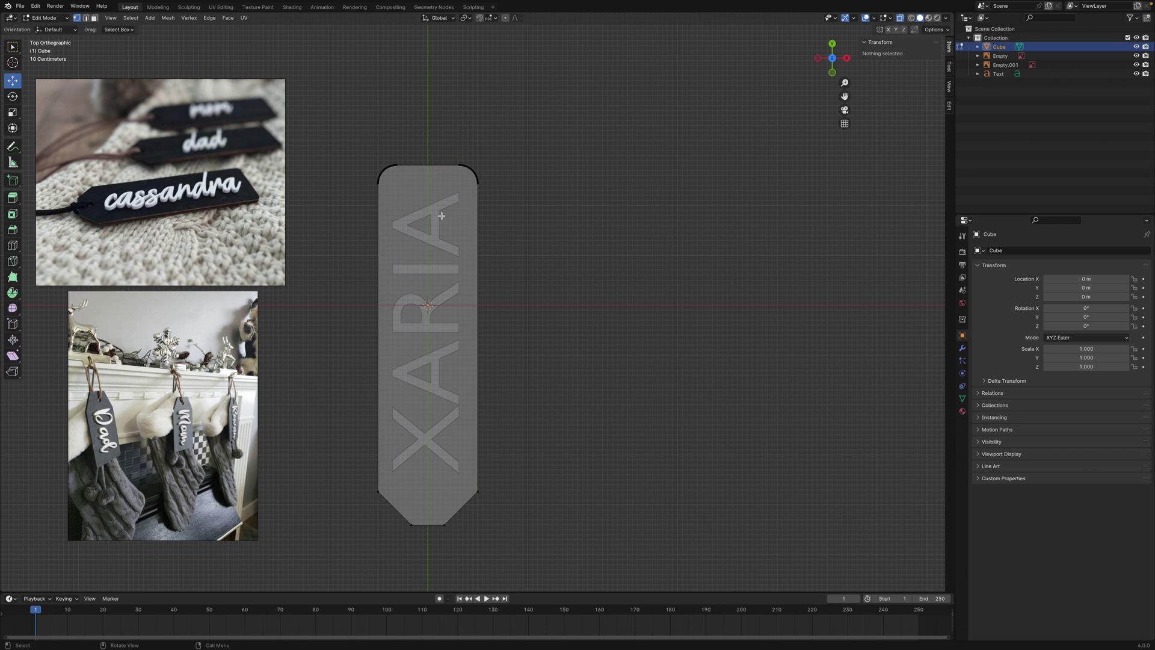
{"action": "left_click_drag", "start_coordinate": [338, 125], "coordinate": [542, 222]}
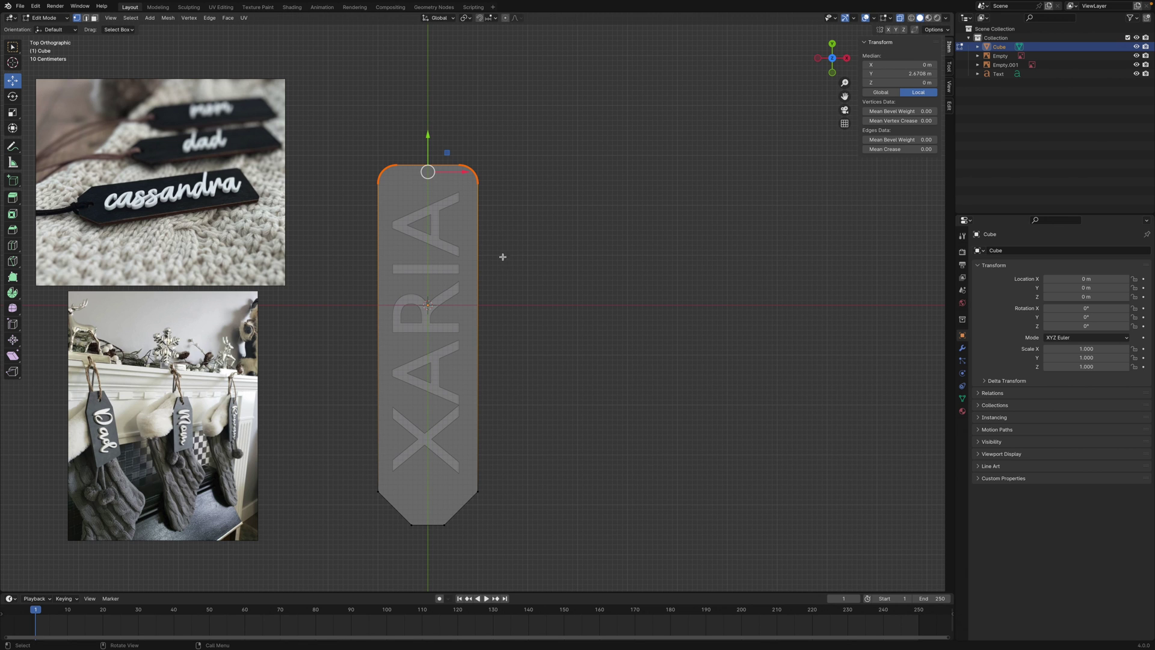
{"action": "middle_click_drag", "start_coordinate": [507, 269], "coordinate": [639, 181]}
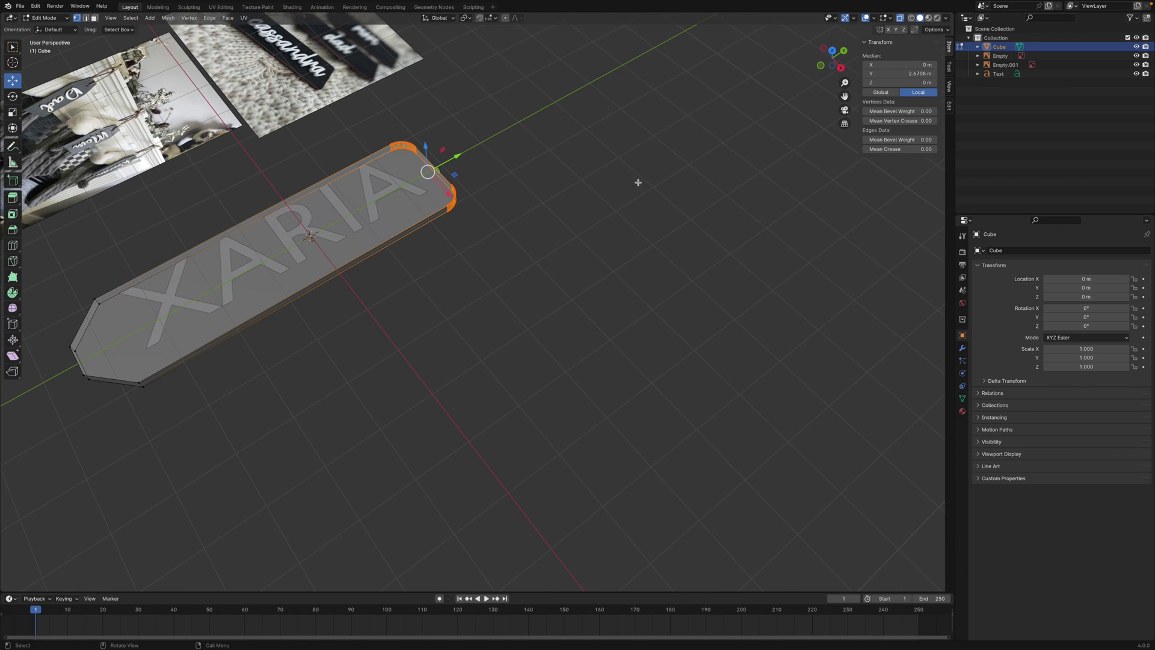
{"action": "left_click", "coordinate": [900, 18]}
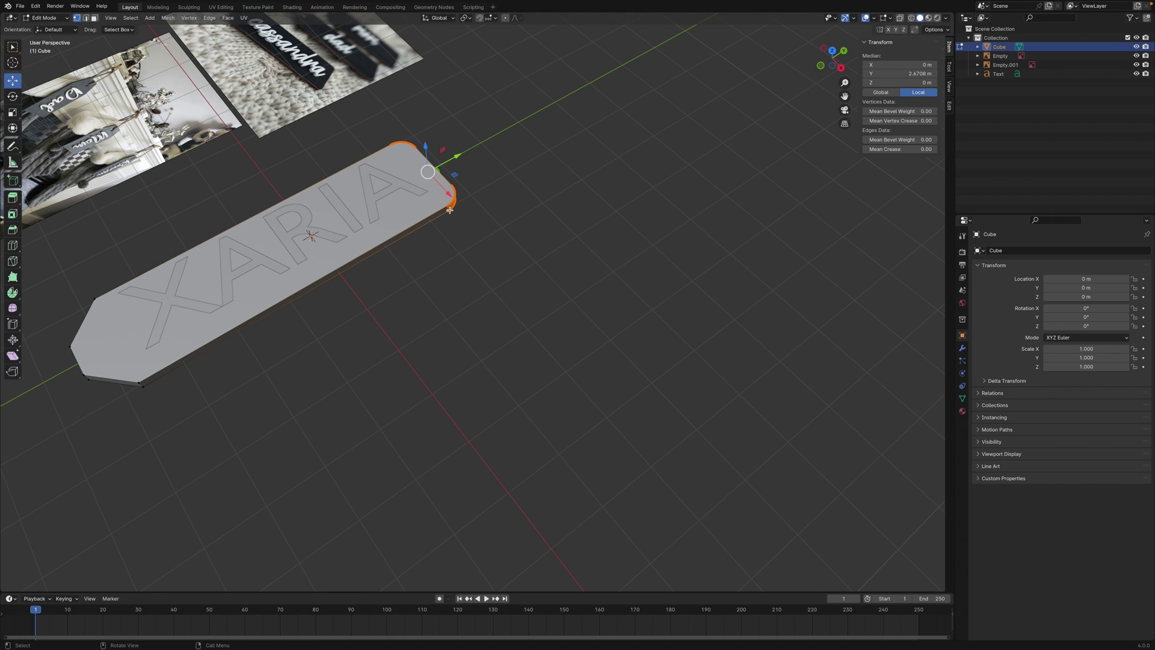
{"action": "scroll", "coordinate": [450, 211], "scroll_direction": "up", "scroll_amount": 3}
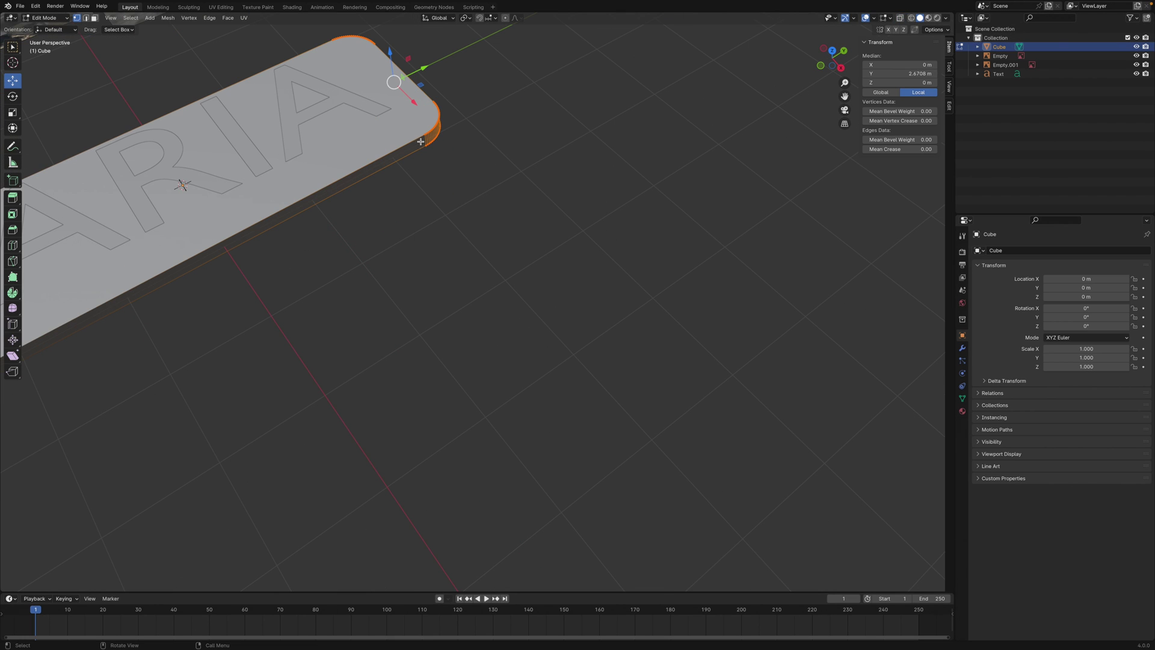
From top view, select the tag's top edge and try sliding it lengthwise, then undo
{"action": "key", "text": "KP_7"}
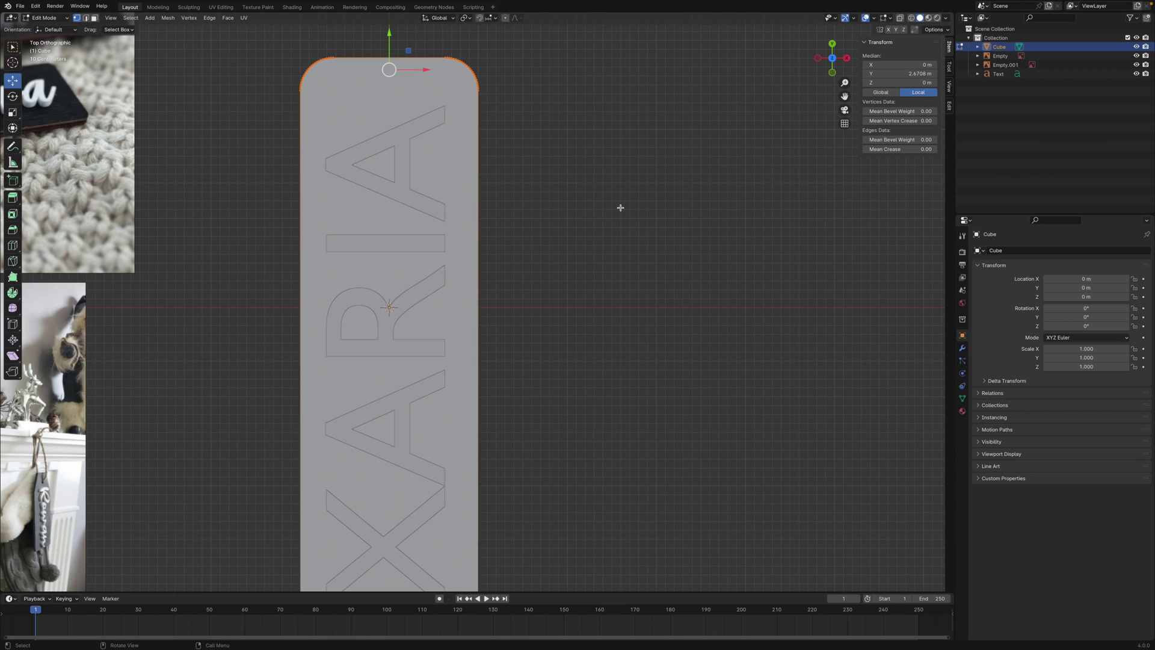
{"action": "left_click", "coordinate": [204, 91]}
{"action": "left_click_drag", "start_coordinate": [250, 31], "coordinate": [557, 175]}
{"action": "middle_click_drag", "start_coordinate": [541, 229], "coordinate": [385, 114]}
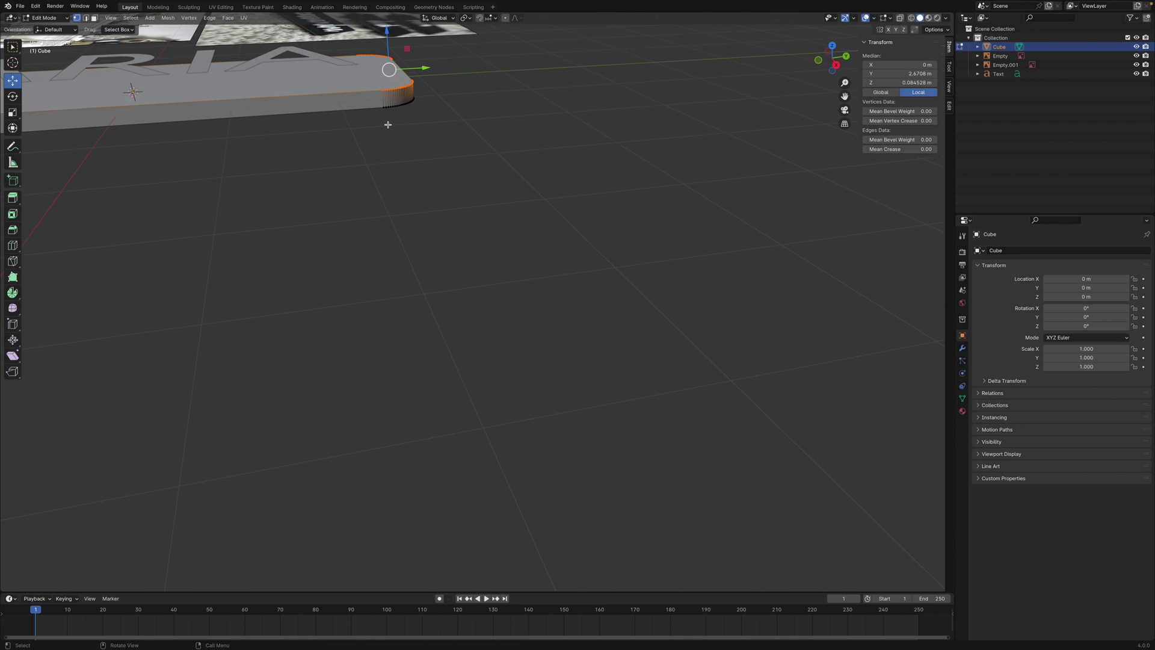
{"action": "mouse_move", "coordinate": [425, 68]}
{"action": "left_mouse_down"}
{"action": "mouse_move", "coordinate": [400, 77]}
{"action": "mouse_move", "coordinate": [414, 76]}
{"action": "left_mouse_up"}
{"action": "key", "text": "ctrl+z"}
Turn X-ray back on, reselect and then deselect the board's vertices, and open the mode menu
{"action": "middle_click_drag", "start_coordinate": [430, 115], "coordinate": [505, 240]}
{"action": "left_click", "coordinate": [901, 18]}
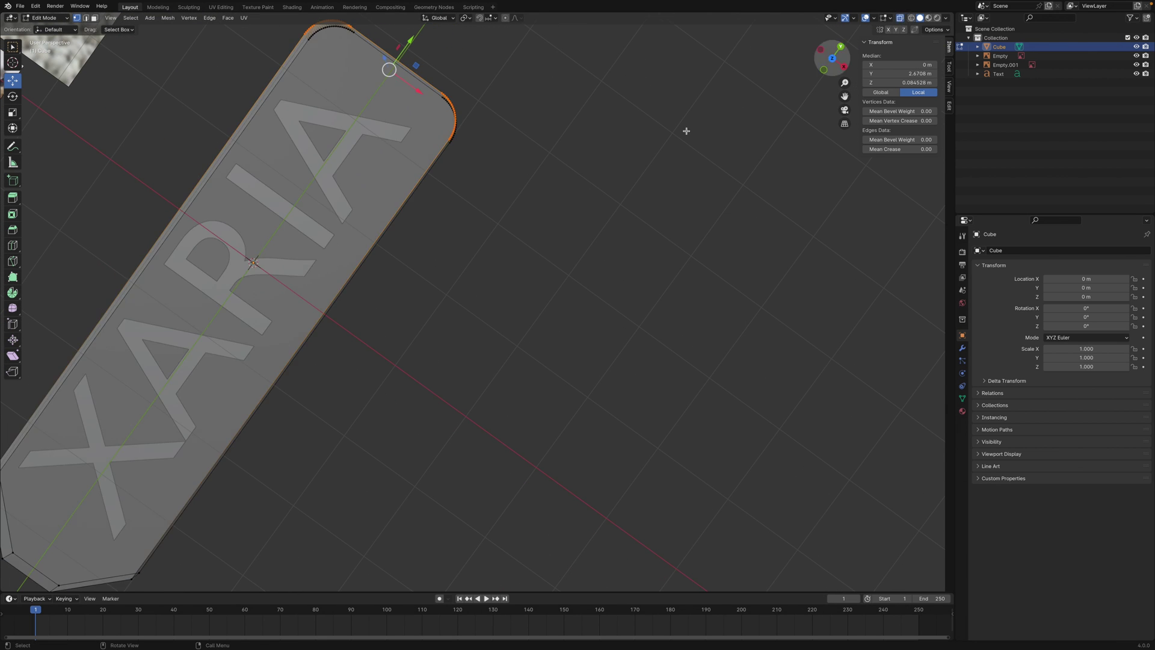
{"action": "middle_click_drag", "start_coordinate": [619, 162], "coordinate": [529, 144]}
{"action": "left_click_drag", "start_coordinate": [274, 39], "coordinate": [539, 135]}
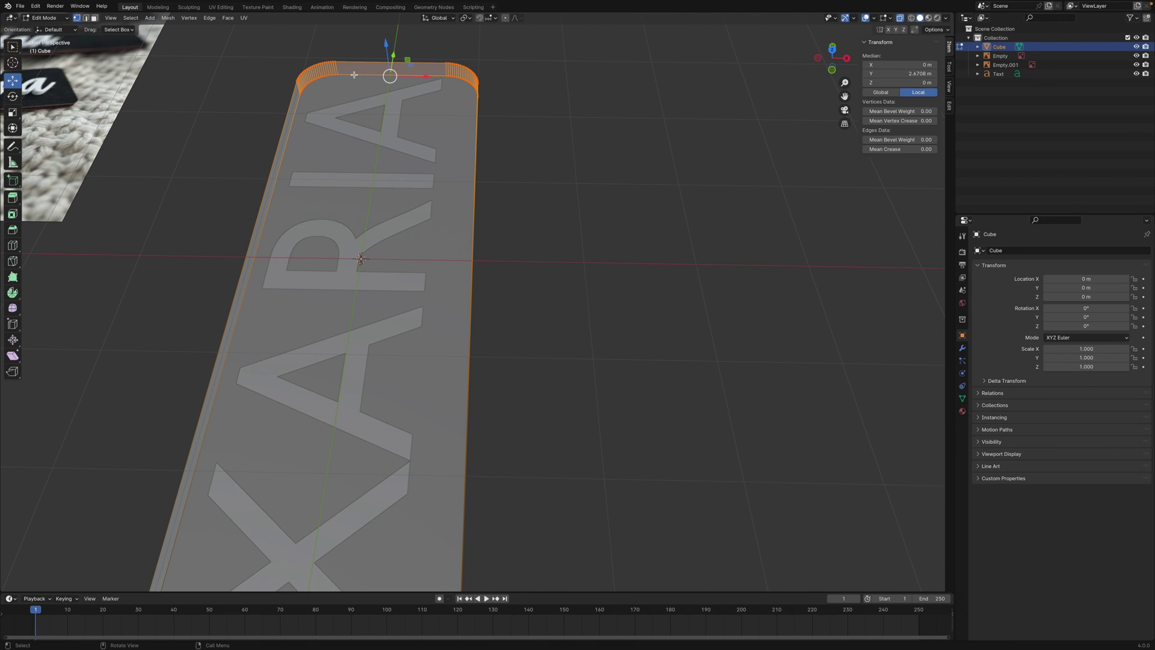
{"action": "middle_click_drag", "start_coordinate": [550, 208], "coordinate": [601, 342]}
{"action": "left_click", "coordinate": [596, 347]}
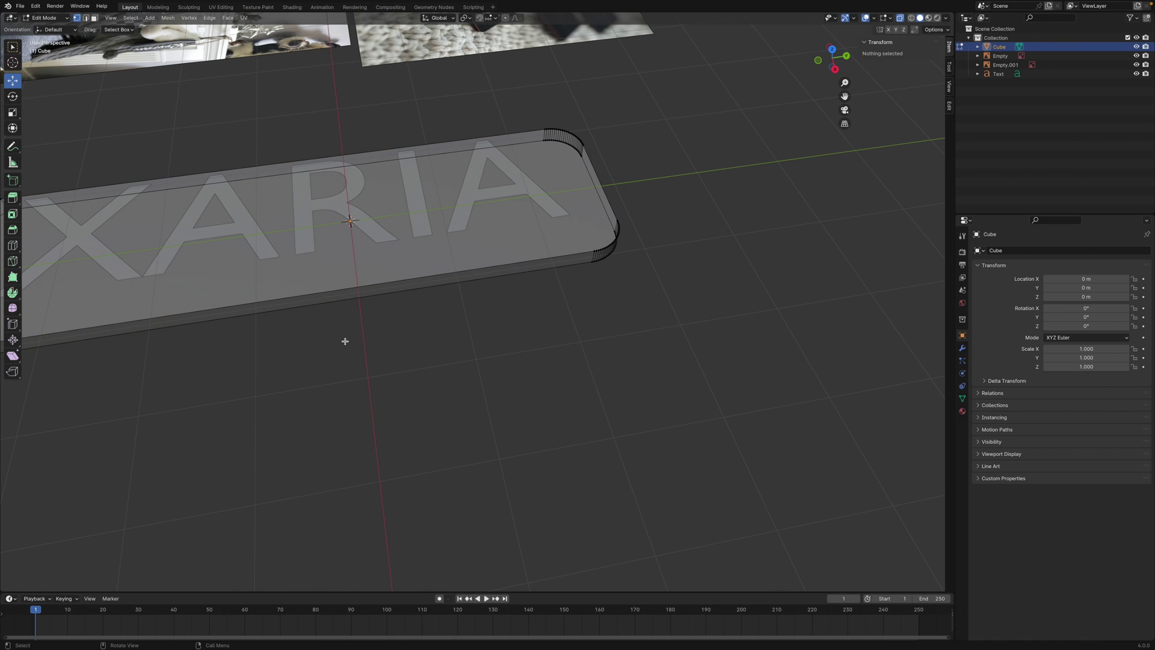
{"action": "middle_click_drag", "start_coordinate": [351, 359], "coordinate": [252, 275]}
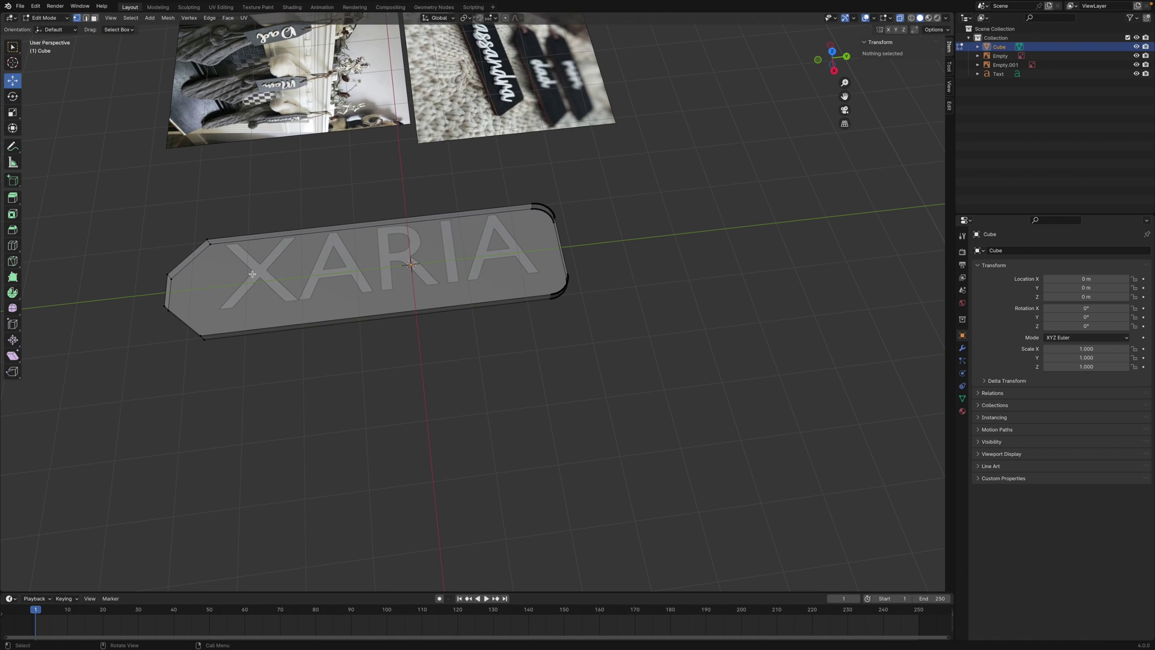
{"action": "left_click", "coordinate": [45, 18]}
Return to Object Mode, select the XARIA text, and expand its Font panel in text properties
{"action": "left_click", "coordinate": [47, 28]}
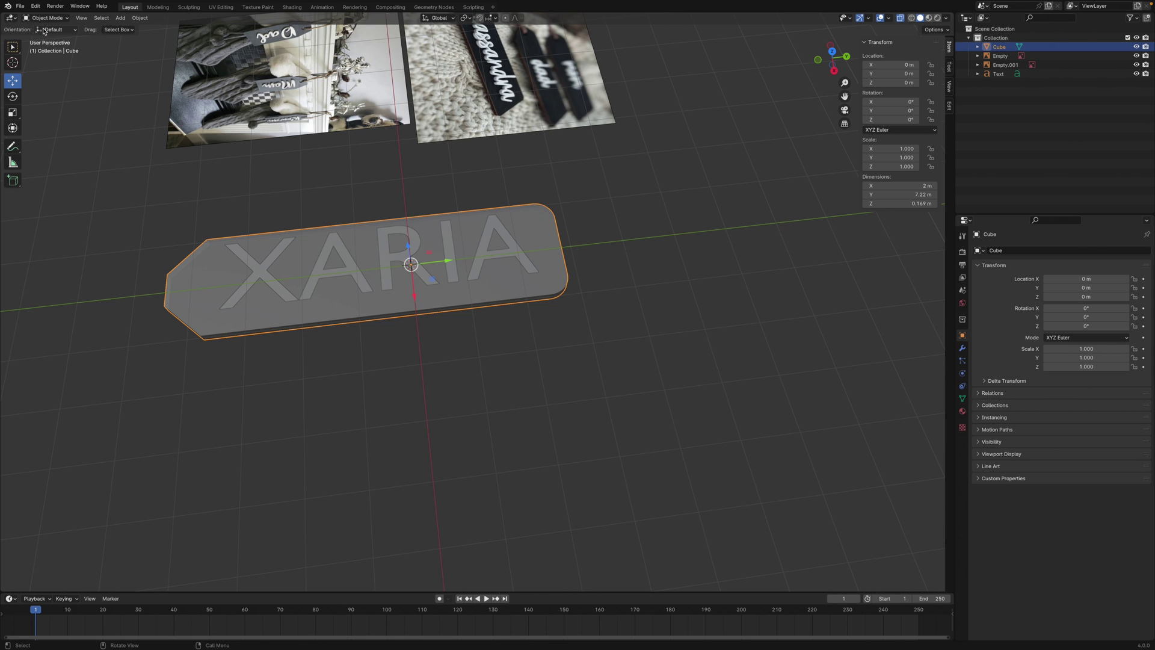
{"action": "left_click", "coordinate": [413, 379]}
{"action": "mouse_move", "coordinate": [412, 378]}
{"action": "middle_mouse_down"}
{"action": "mouse_move", "coordinate": [378, 374]}
{"action": "mouse_move", "coordinate": [404, 407]}
{"action": "mouse_move", "coordinate": [406, 386]}
{"action": "middle_mouse_up"}
{"action": "left_click", "coordinate": [306, 296]}
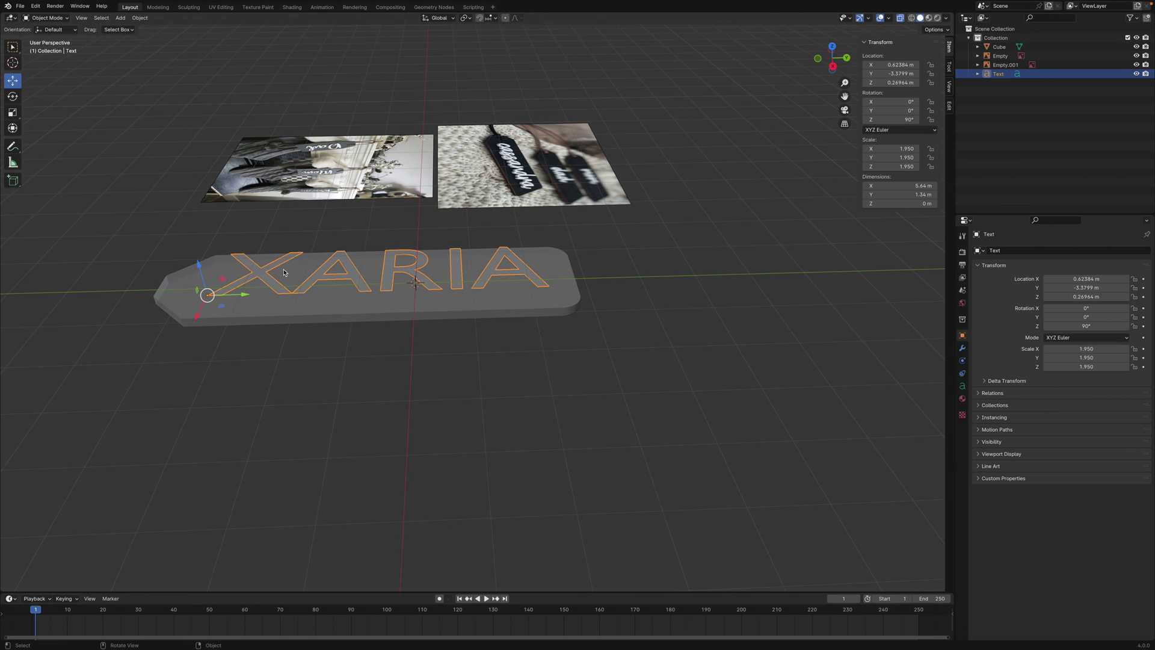
{"action": "middle_click_drag", "start_coordinate": [322, 344], "coordinate": [338, 358]}
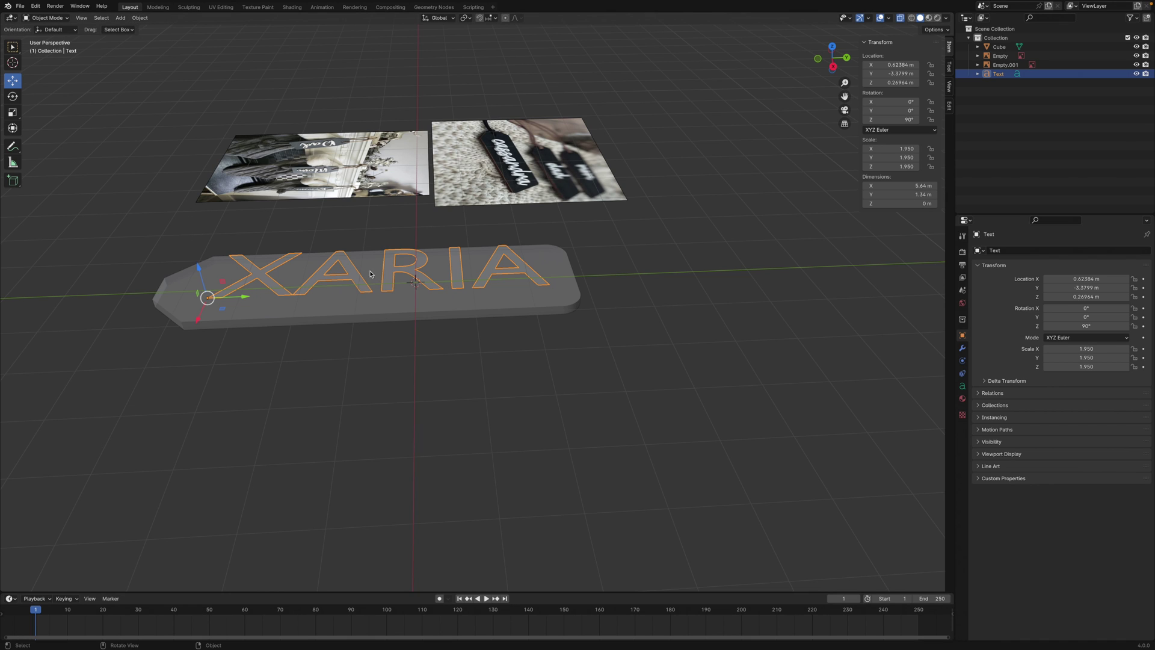
{"action": "left_click", "coordinate": [963, 386]}
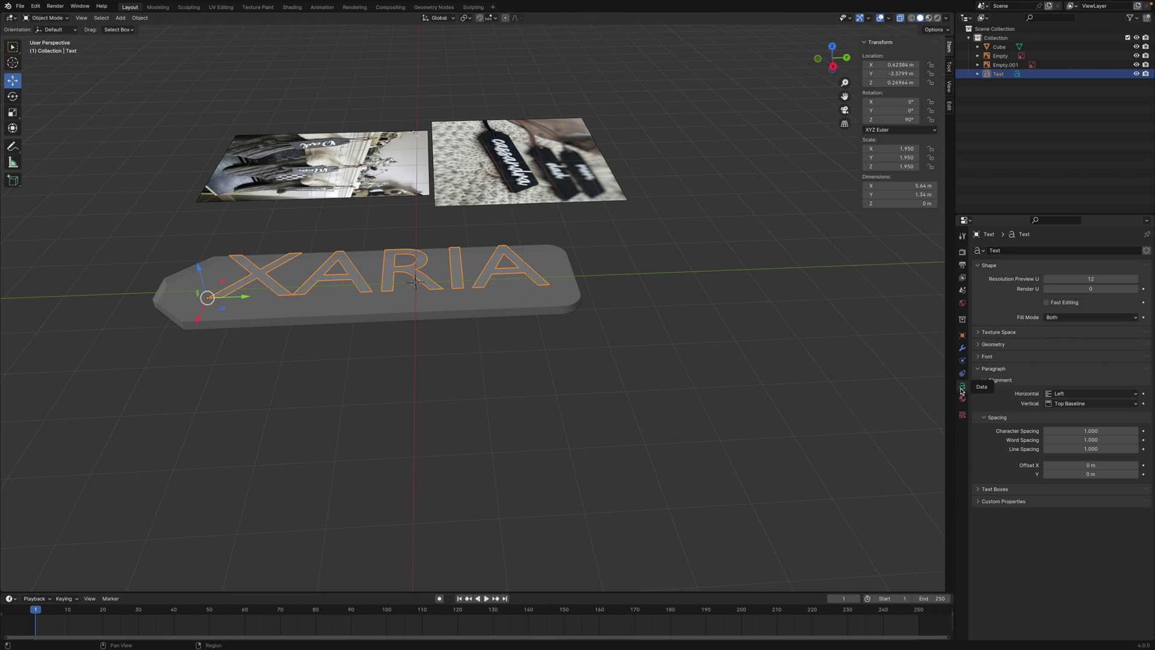
{"action": "left_click", "coordinate": [979, 357]}
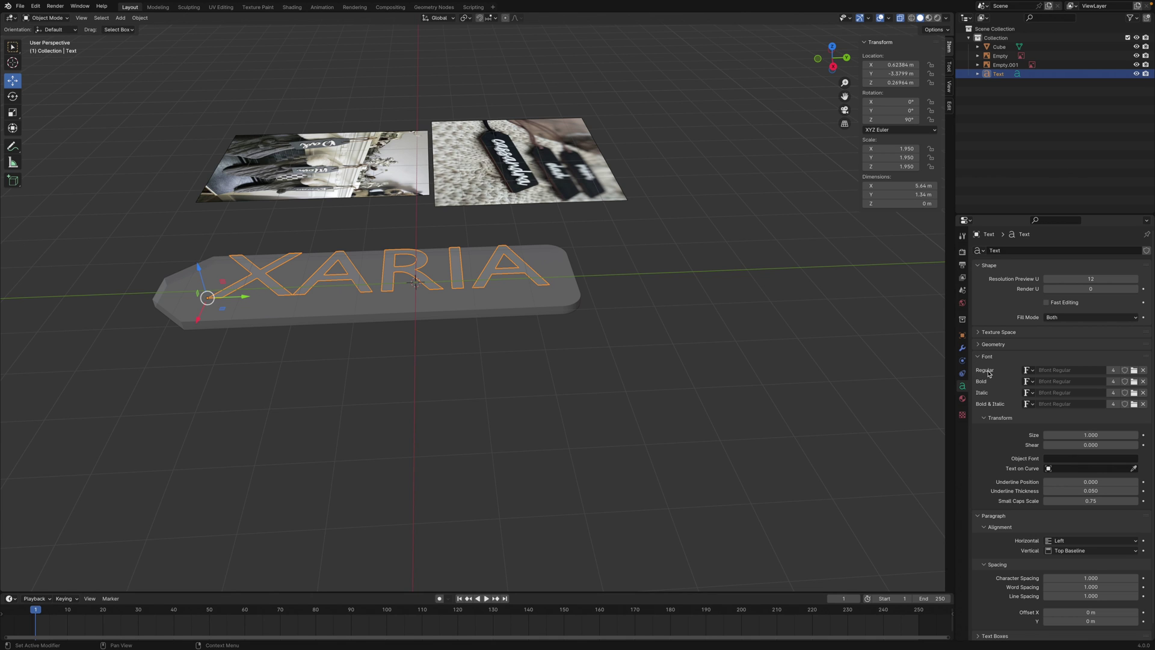
Browse the Fonts folder and pick ObelixPro Bold for the XARIA text's Regular font slot
{"action": "left_click", "coordinate": [1134, 370]}
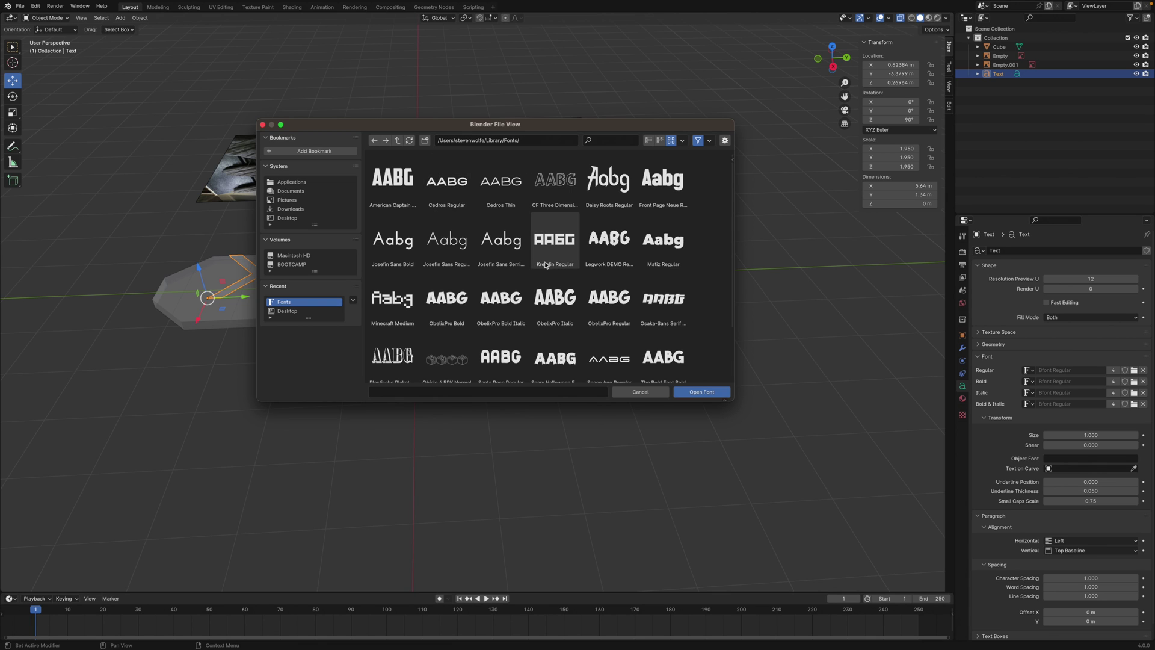
{"action": "scroll", "coordinate": [547, 266], "scroll_direction": "down", "scroll_amount": 2}
{"action": "scroll", "coordinate": [541, 293], "scroll_direction": "up", "scroll_amount": 2}
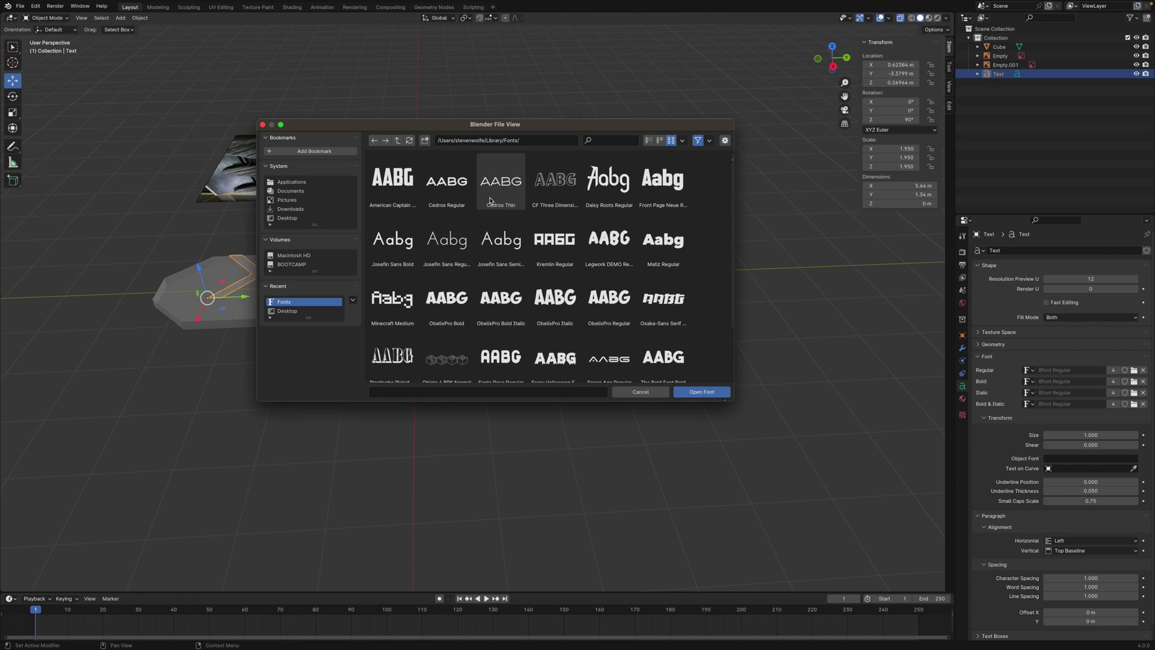
{"action": "left_click", "coordinate": [446, 308]}
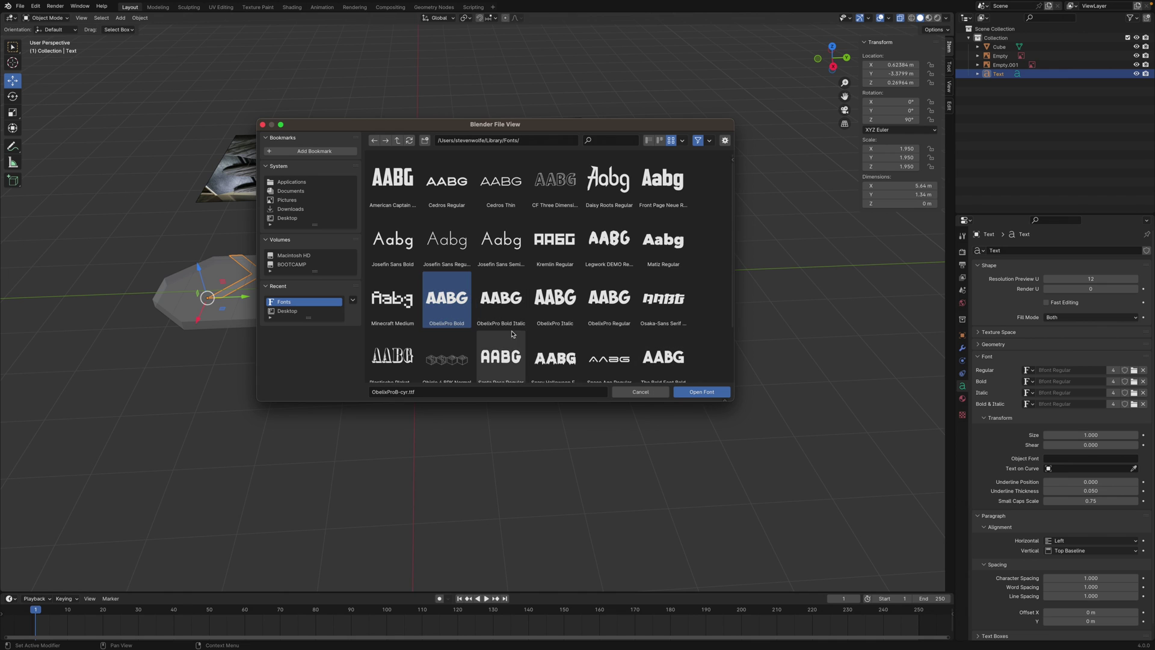
Apply ObelixPro Bold, then pull the board's rounded right end inward to shorten it to 6.11 m
{"action": "left_click", "coordinate": [698, 392]}
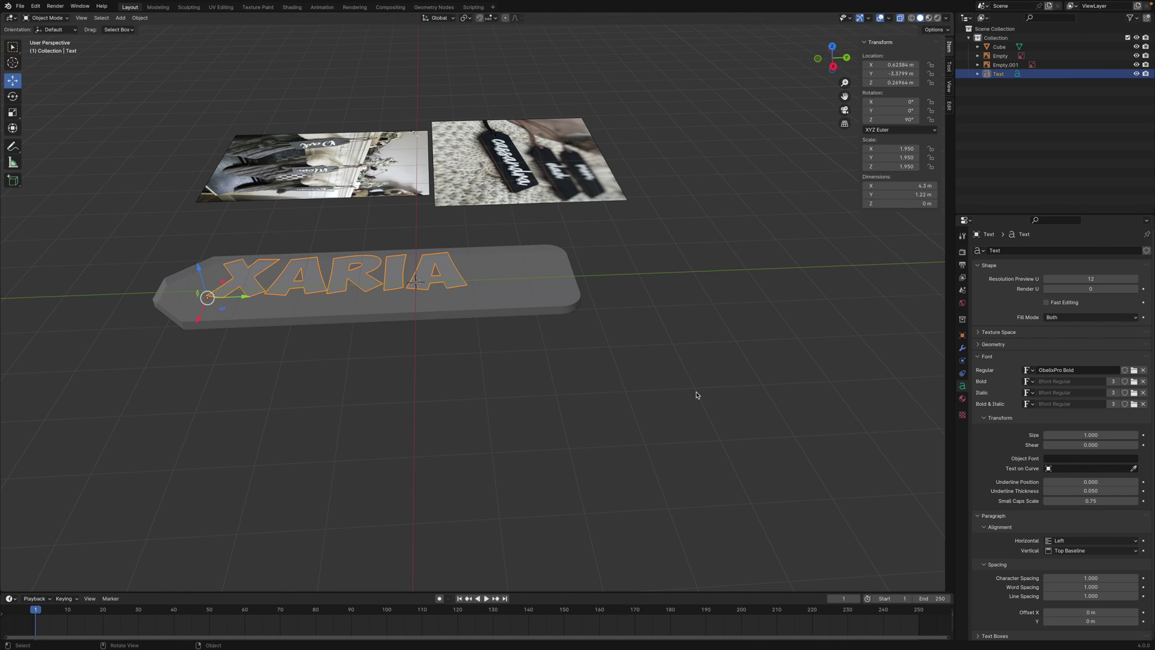
{"action": "middle_click_drag", "start_coordinate": [691, 395], "coordinate": [354, 305]}
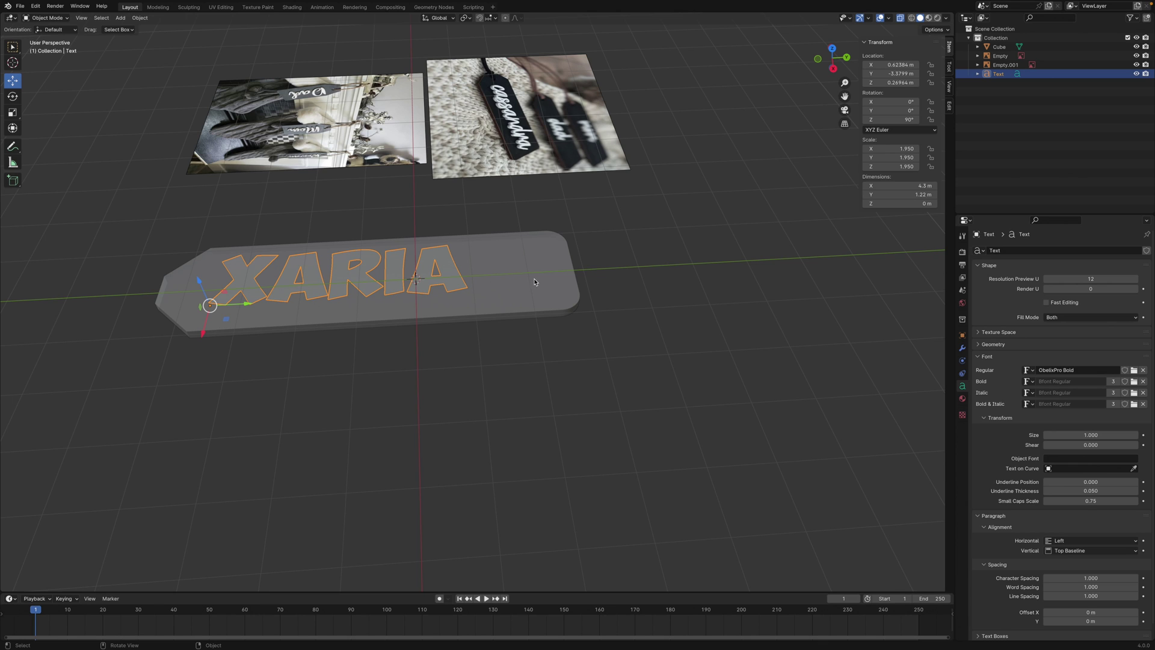
{"action": "left_click", "coordinate": [508, 291]}
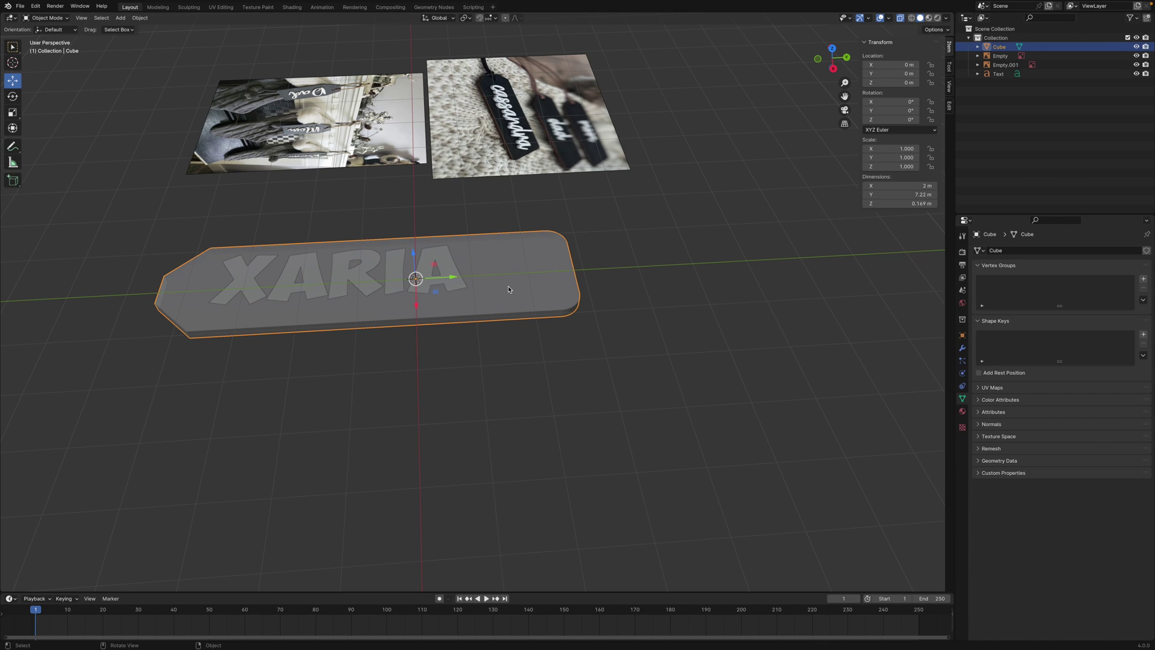
{"action": "key", "text": "Tab"}
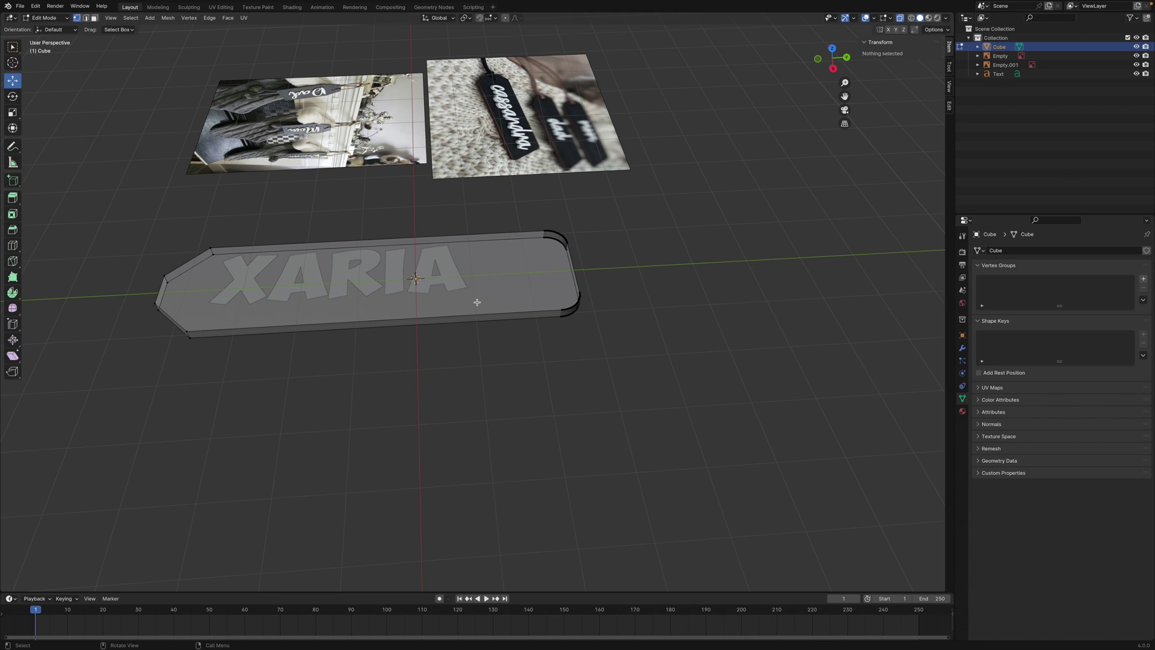
{"action": "left_click_drag", "start_coordinate": [492, 204], "coordinate": [651, 395]}
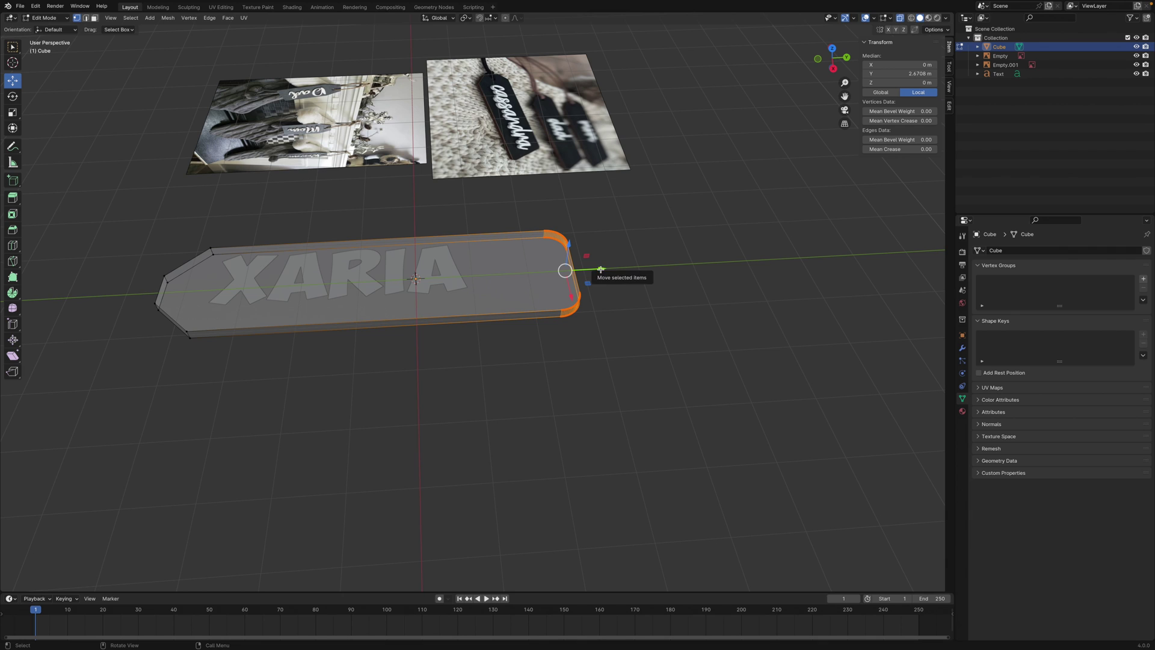
{"action": "left_click_drag", "start_coordinate": [599, 268], "coordinate": [536, 273]}
{"action": "left_click", "coordinate": [526, 375]}
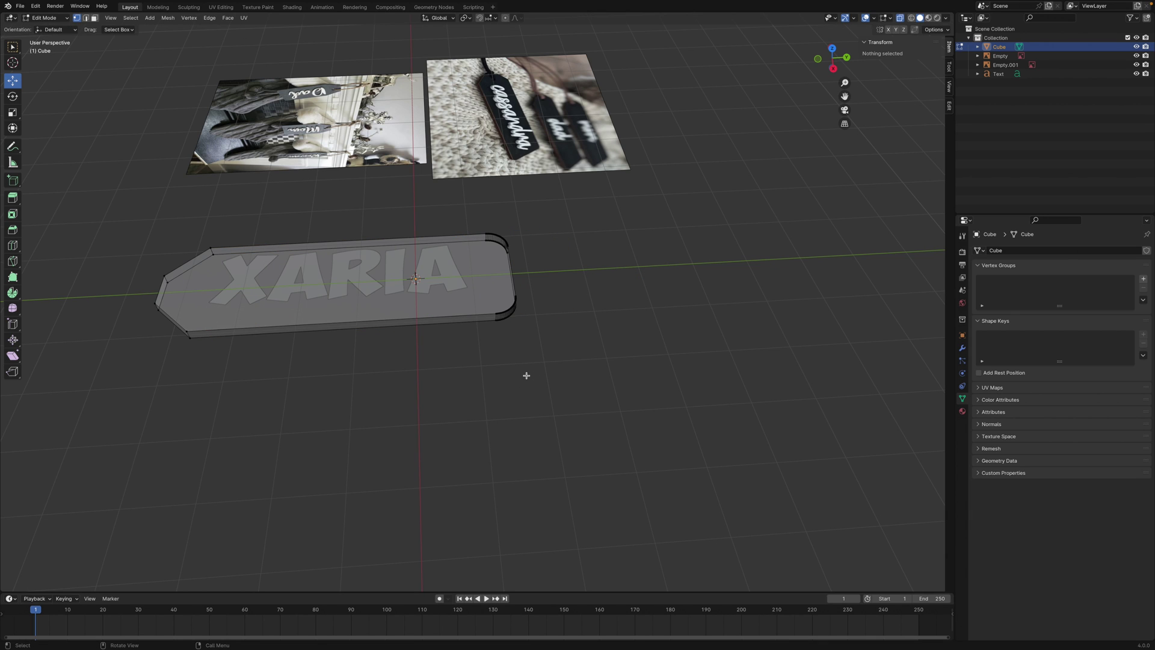
{"action": "key", "text": "Tab"}
Select the XARIA text object in Object Mode
{"action": "middle_click_drag", "start_coordinate": [474, 387], "coordinate": [534, 395]}
{"action": "left_click", "coordinate": [415, 298]}
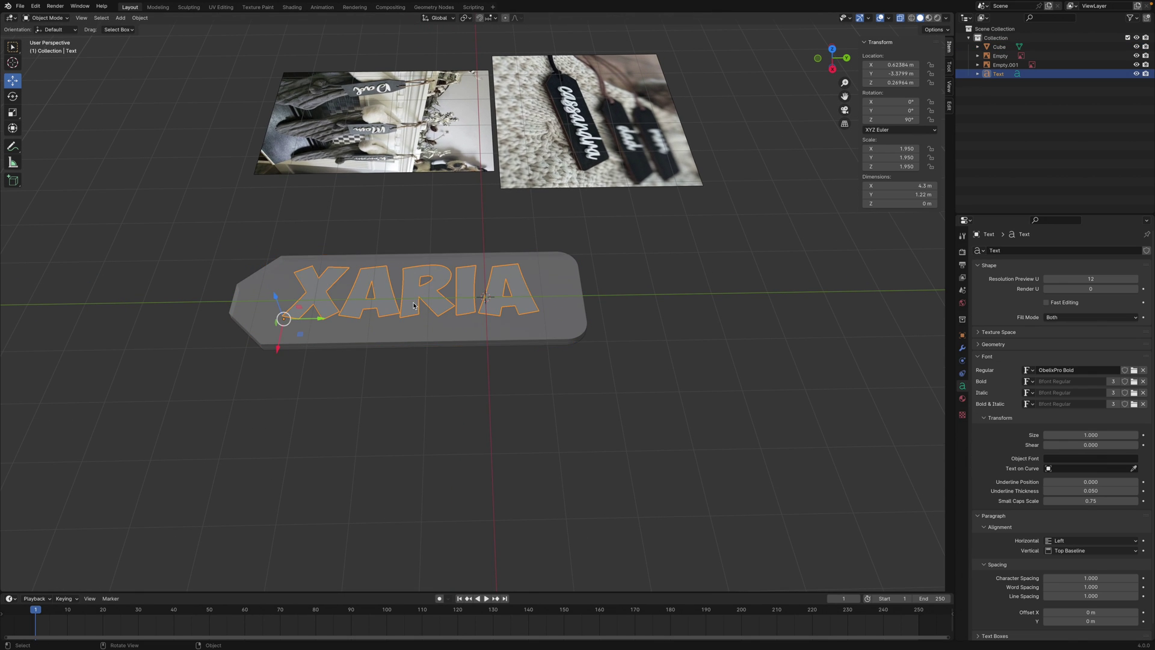
{"action": "middle_click_drag", "start_coordinate": [417, 335], "coordinate": [426, 394]}
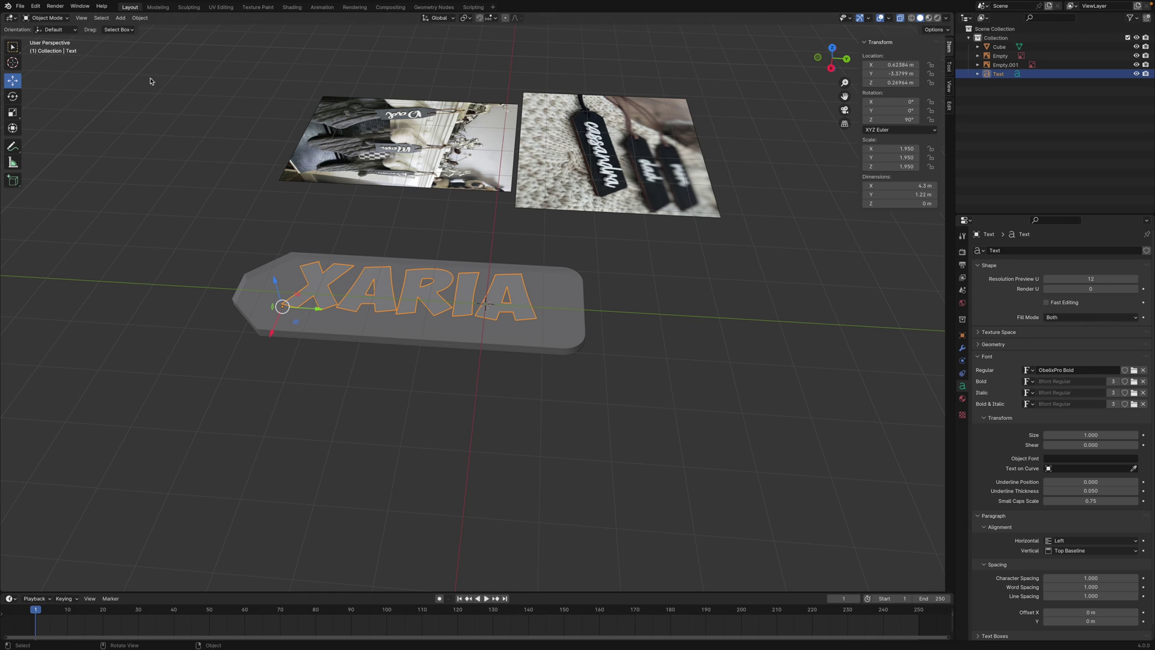
Convert the XARIA text to a mesh via Object > Convert > Mesh, undoing and redoing once
{"action": "left_click", "coordinate": [142, 18]}
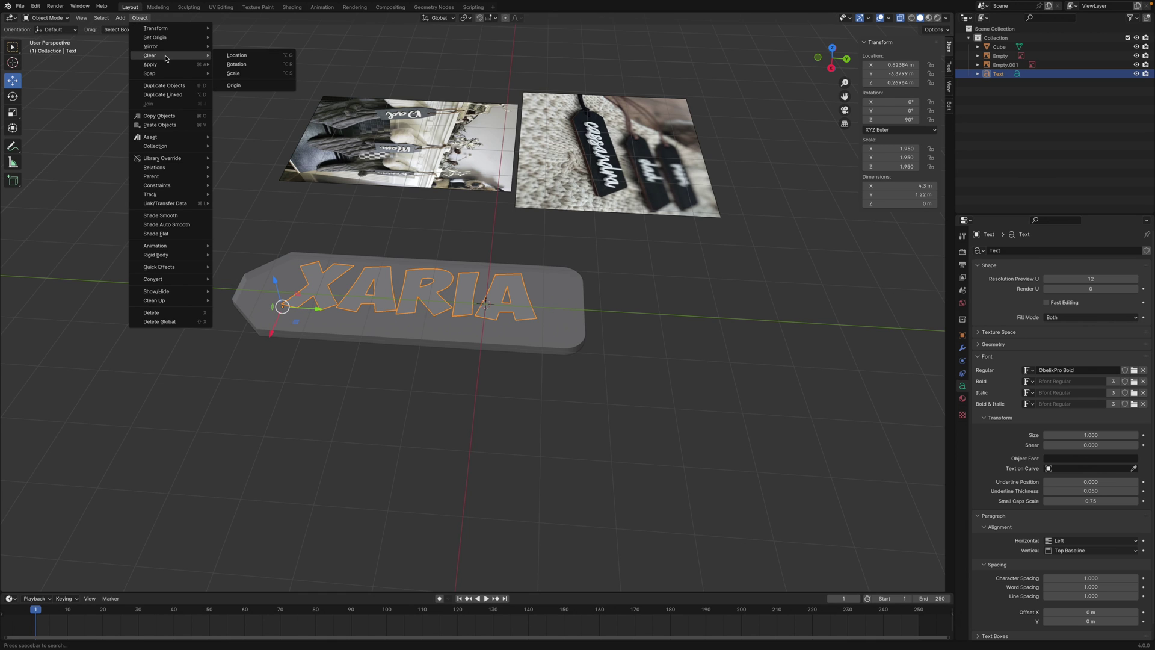
{"action": "mouse_move", "coordinate": [158, 284]}
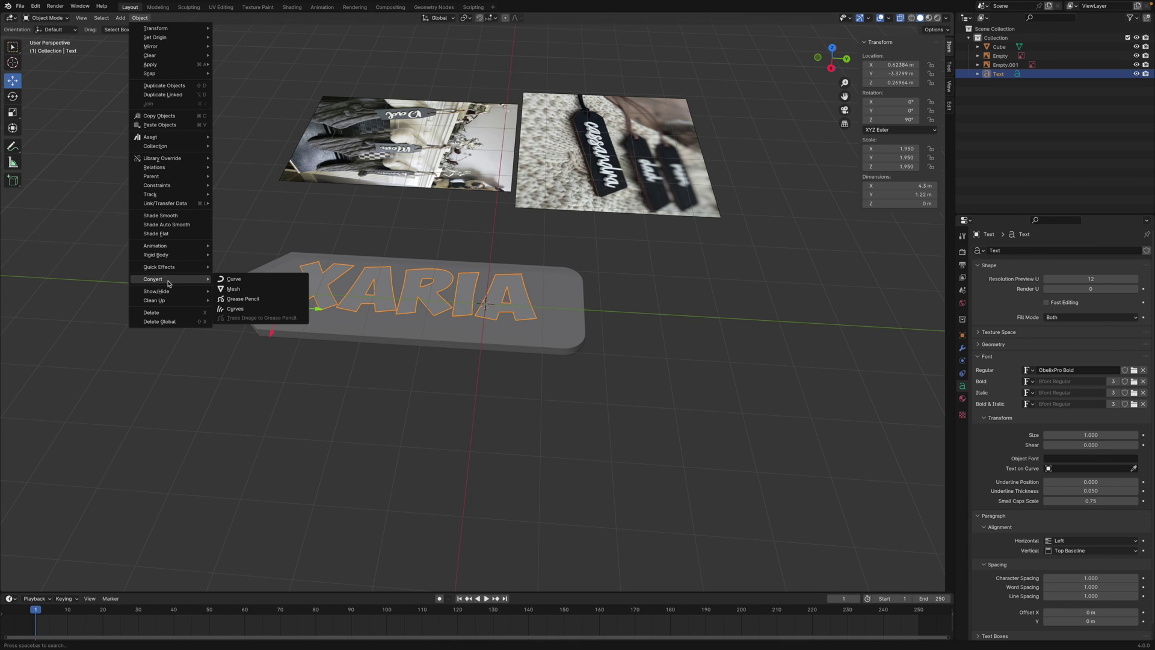
{"action": "left_click", "coordinate": [234, 288]}
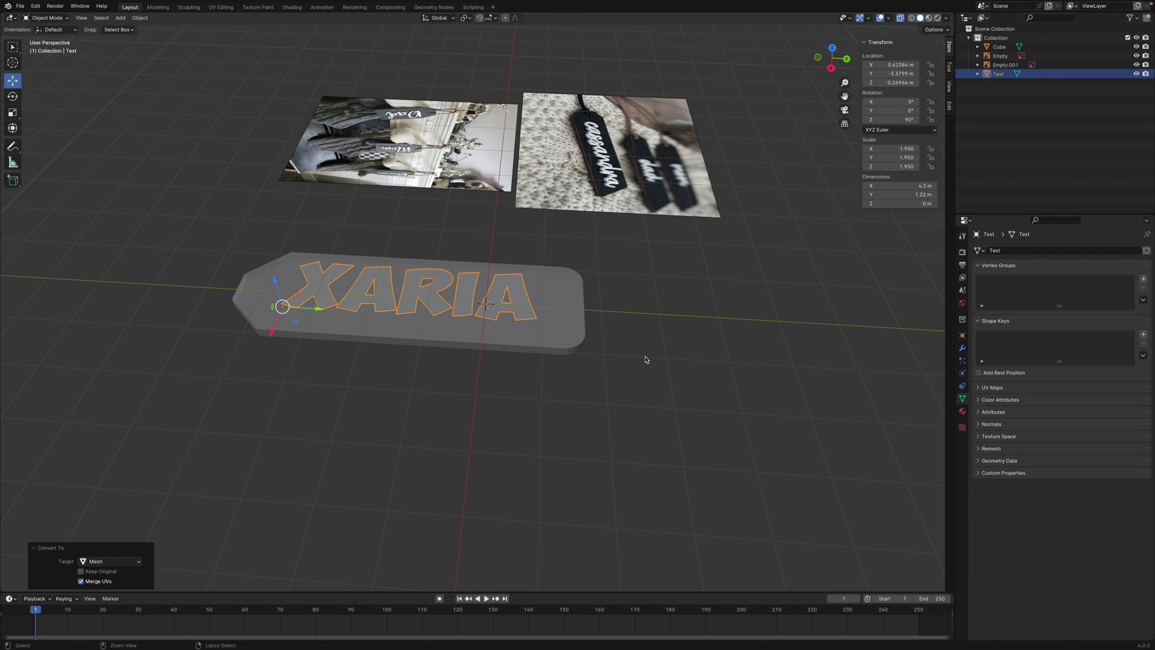
{"action": "key", "text": "ctrl+z"}
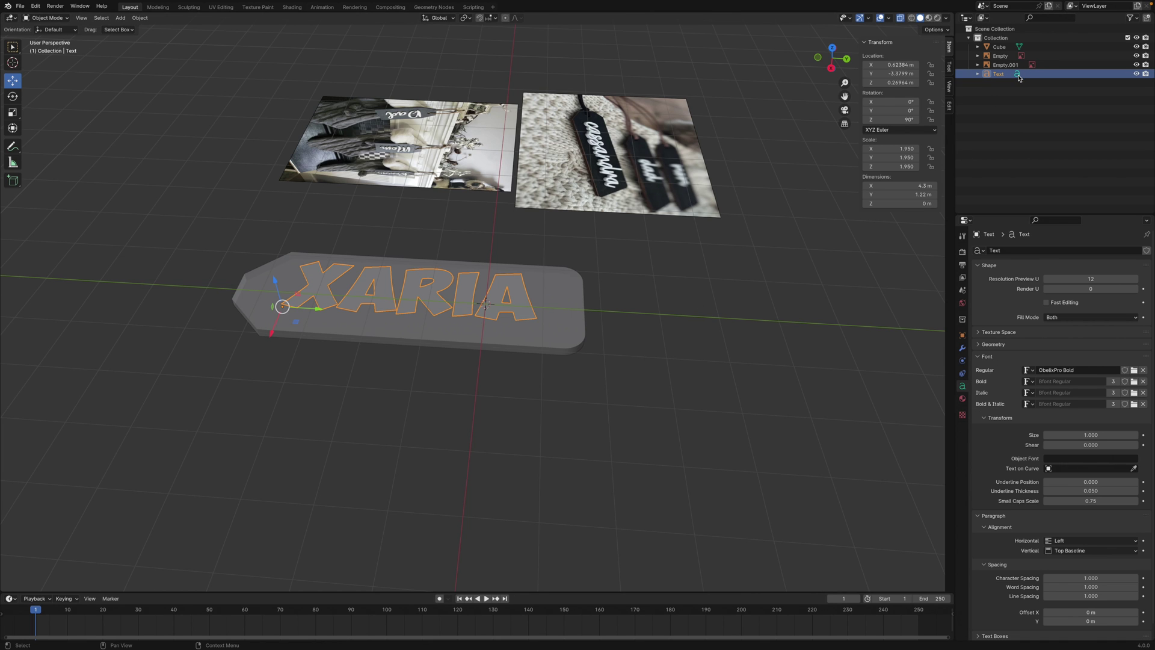
{"action": "left_click", "coordinate": [140, 18]}
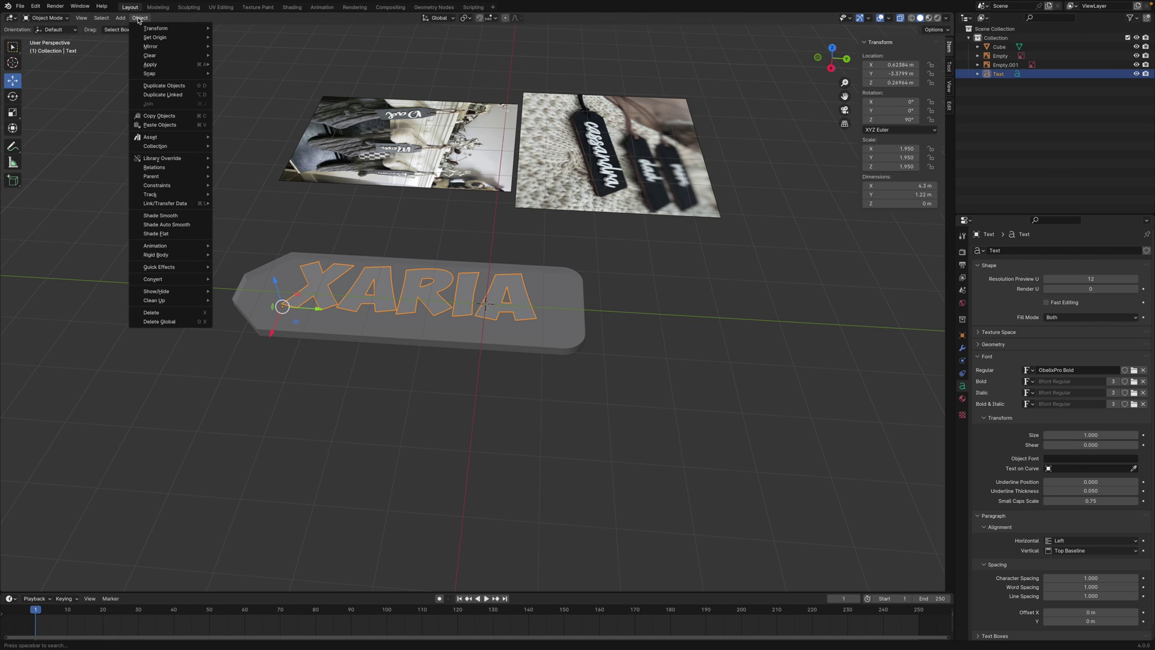
{"action": "mouse_move", "coordinate": [174, 279]}
{"action": "left_click", "coordinate": [248, 292]}
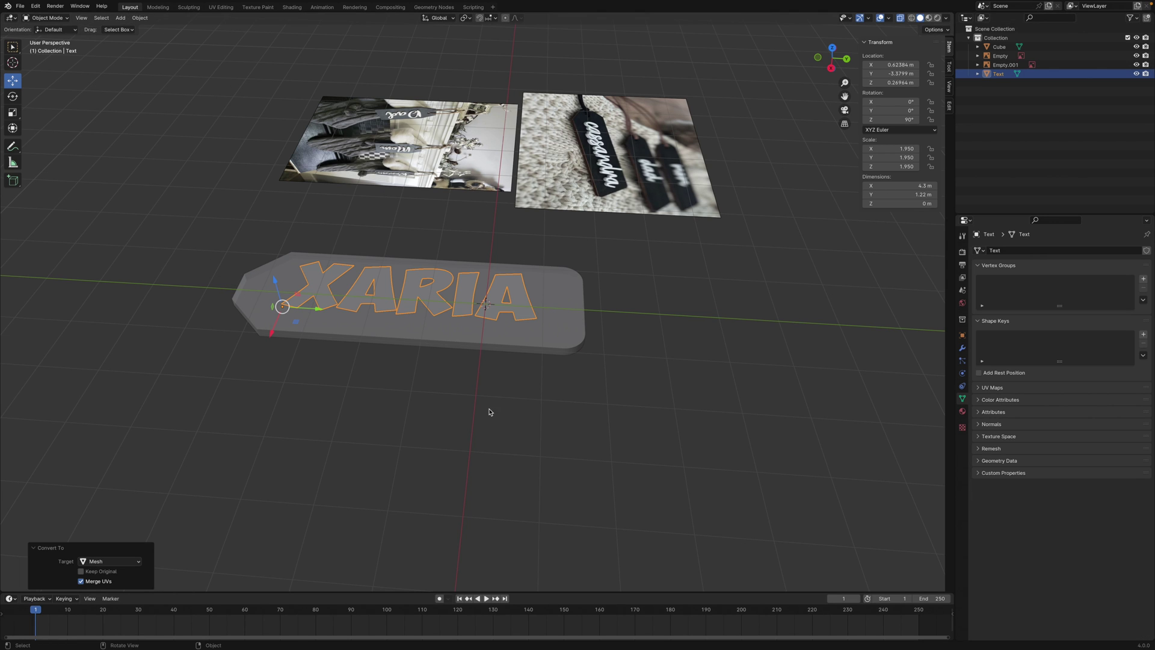
Select all of the XARIA mesh and extrude the letters about 0.212 m upward
{"action": "key", "text": "Tab"}
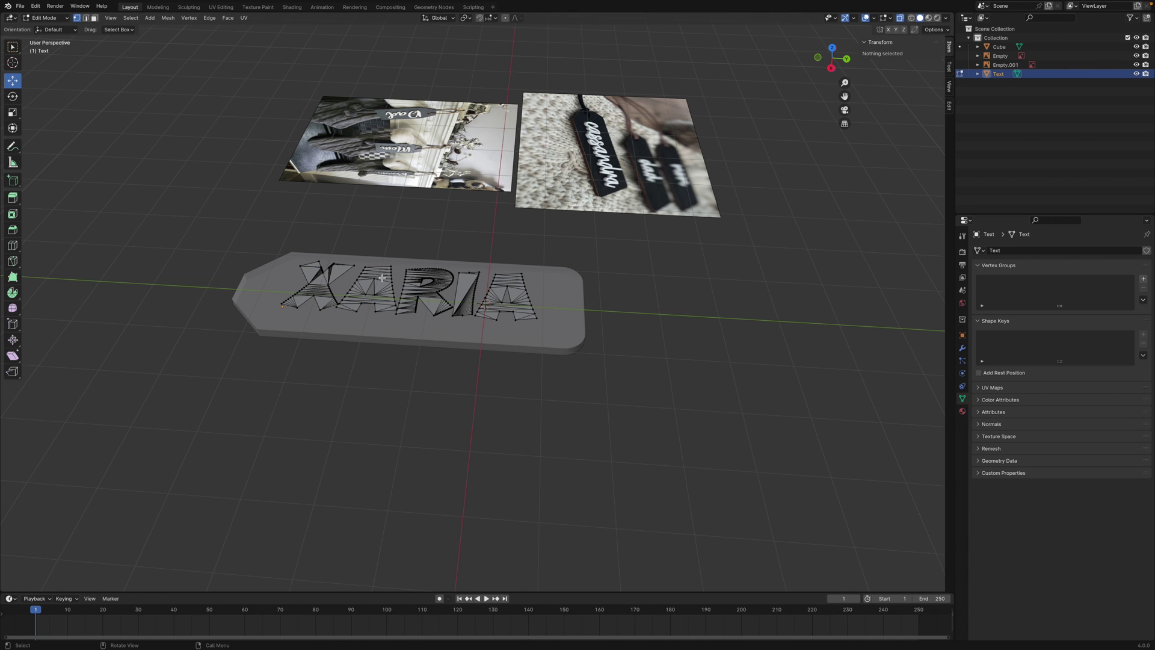
{"action": "middle_click_drag", "start_coordinate": [383, 278], "coordinate": [292, 278]}
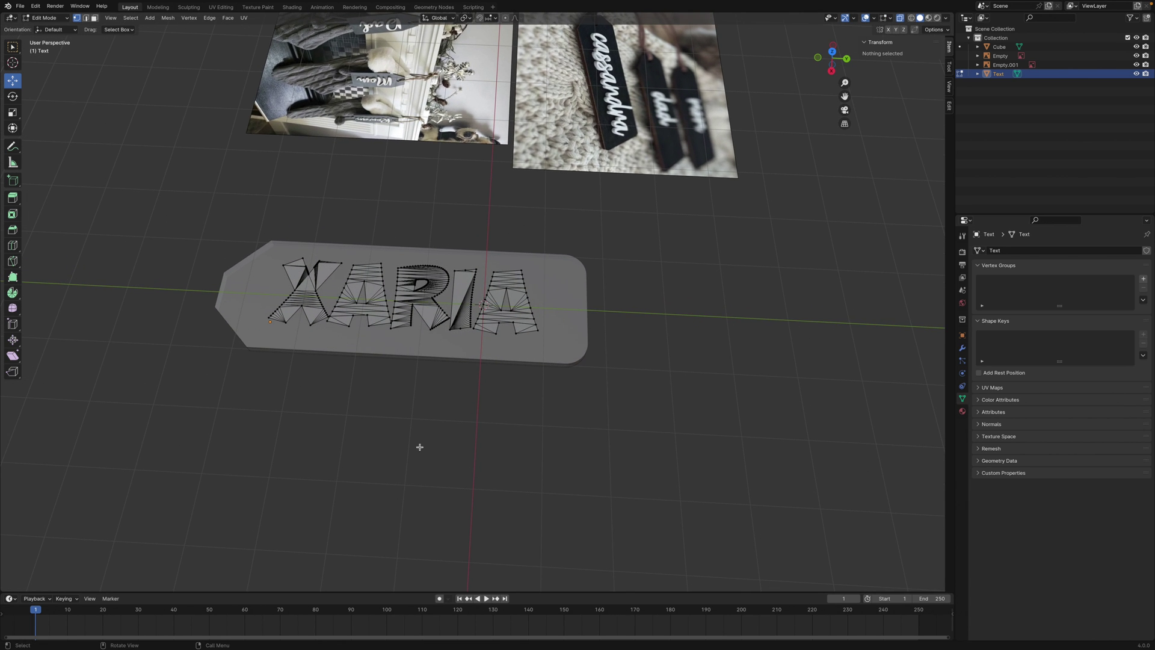
{"action": "middle_click_drag", "start_coordinate": [420, 447], "coordinate": [420, 423]}
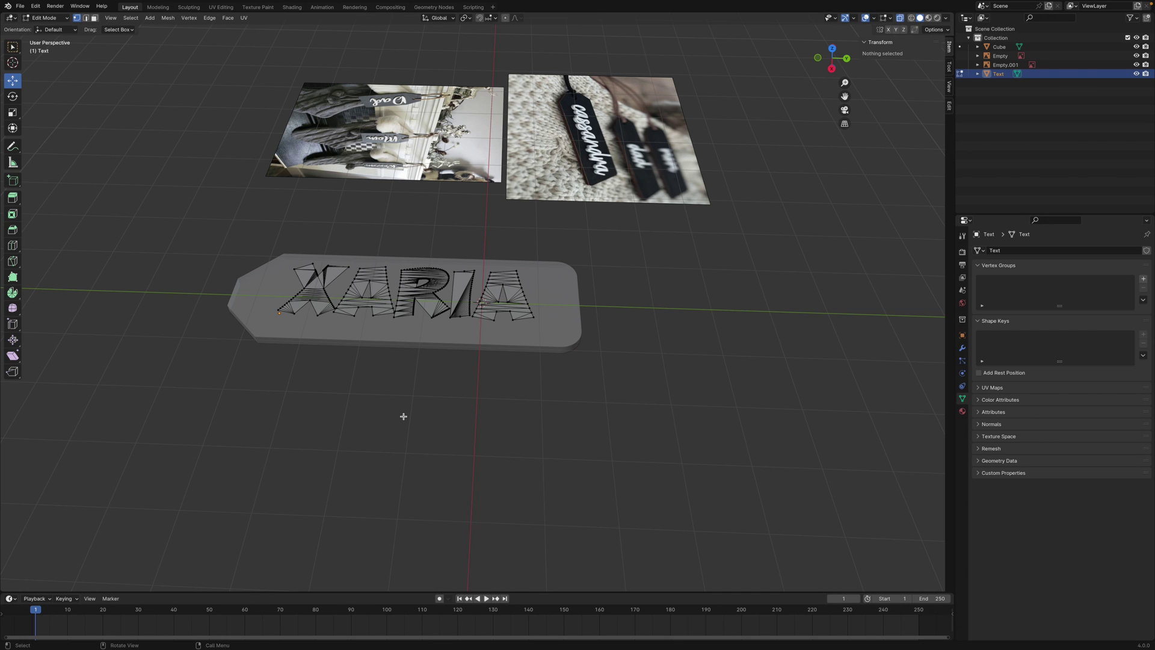
{"action": "key", "text": "a"}
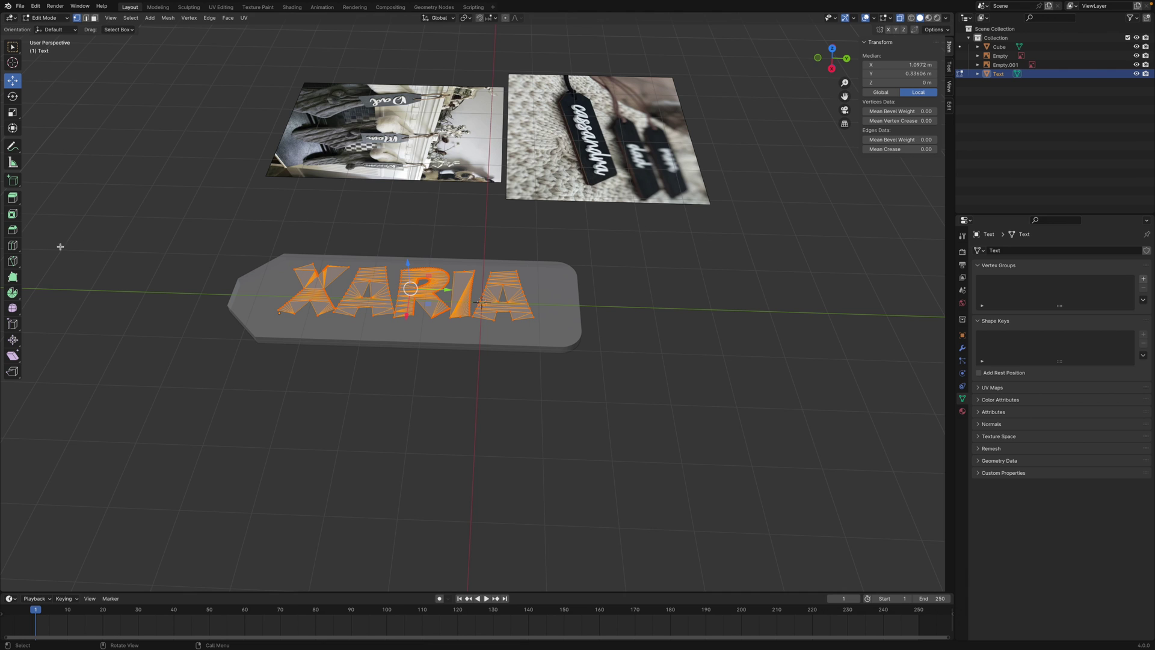
{"action": "left_click", "coordinate": [12, 198]}
{"action": "left_click_drag", "start_coordinate": [409, 266], "coordinate": [407, 245]}
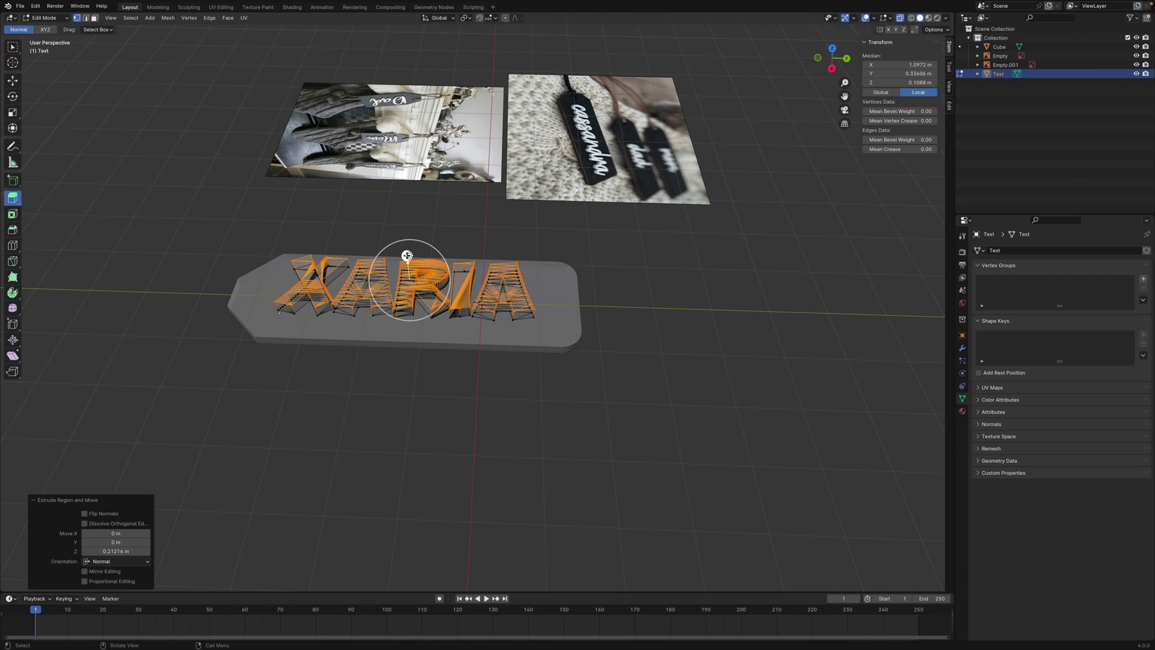
{"action": "left_click", "coordinate": [378, 410]}
Back in Object Mode, turn off X-ray and select the XARIA text object
{"action": "key", "text": "Tab"}
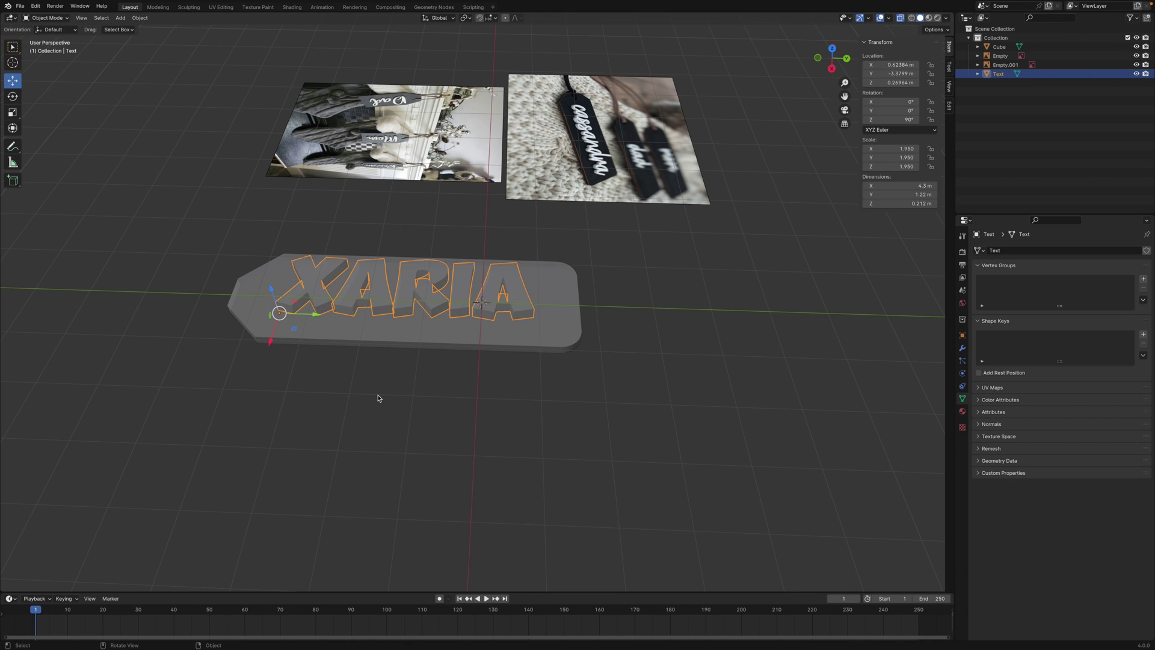
{"action": "middle_click_drag", "start_coordinate": [380, 392], "coordinate": [379, 404]}
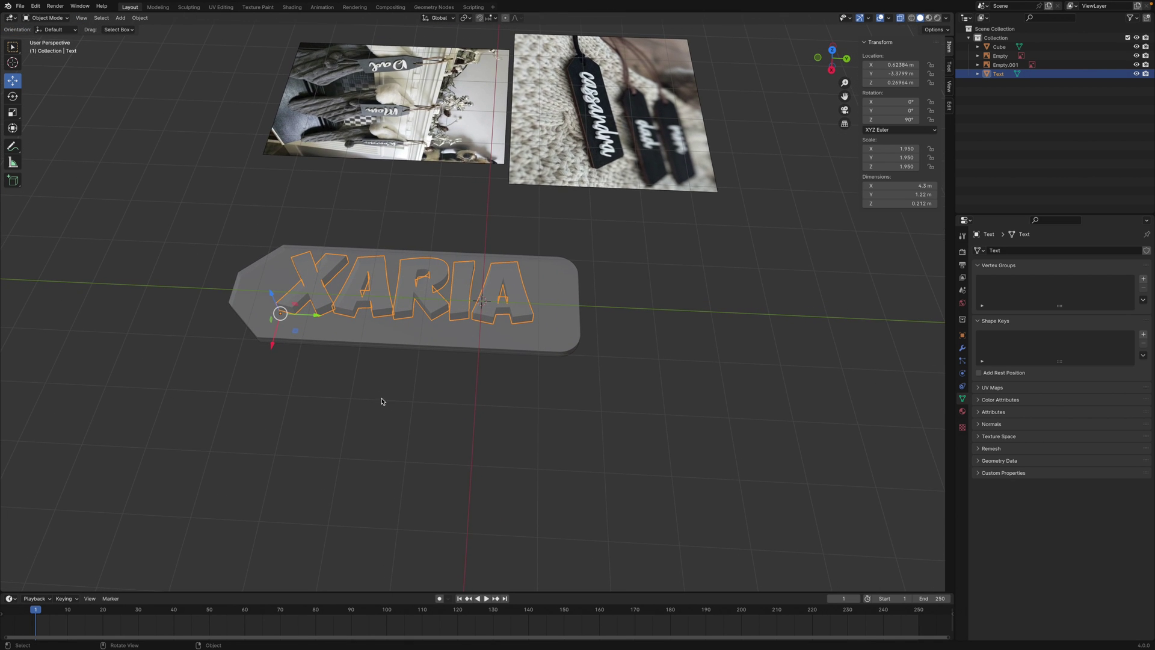
{"action": "left_click", "coordinate": [899, 19]}
{"action": "left_click", "coordinate": [691, 322]}
{"action": "middle_click_drag", "start_coordinate": [691, 322], "coordinate": [664, 343]}
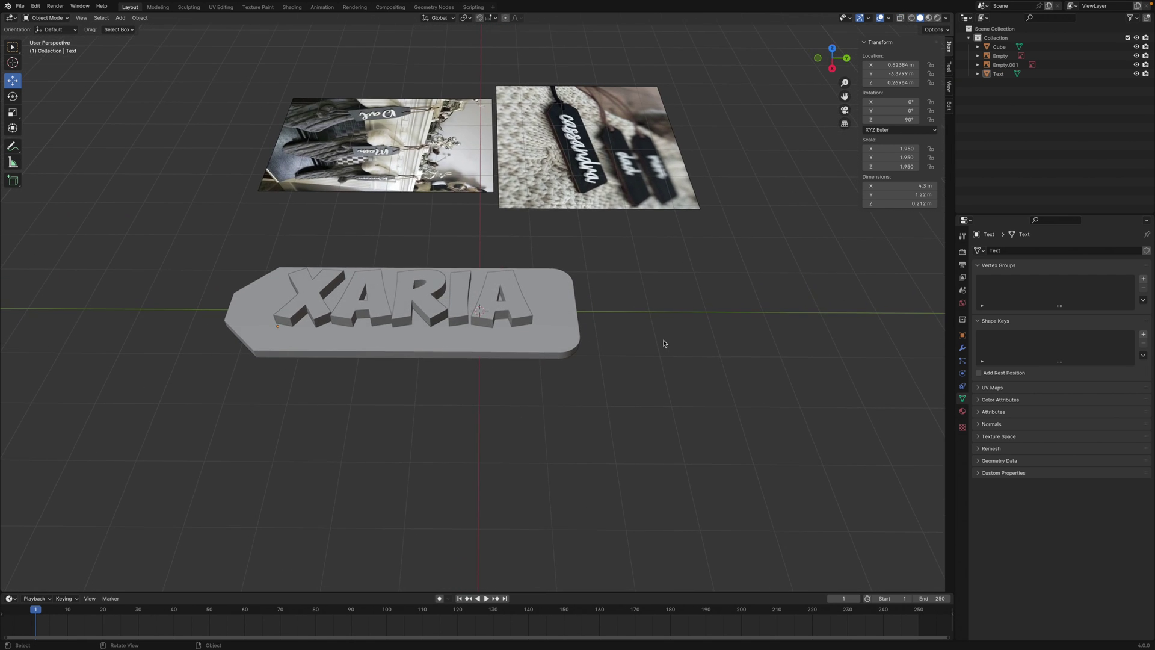
{"action": "left_click", "coordinate": [385, 313]}
{"action": "middle_click_drag", "start_coordinate": [424, 379], "coordinate": [415, 352]}
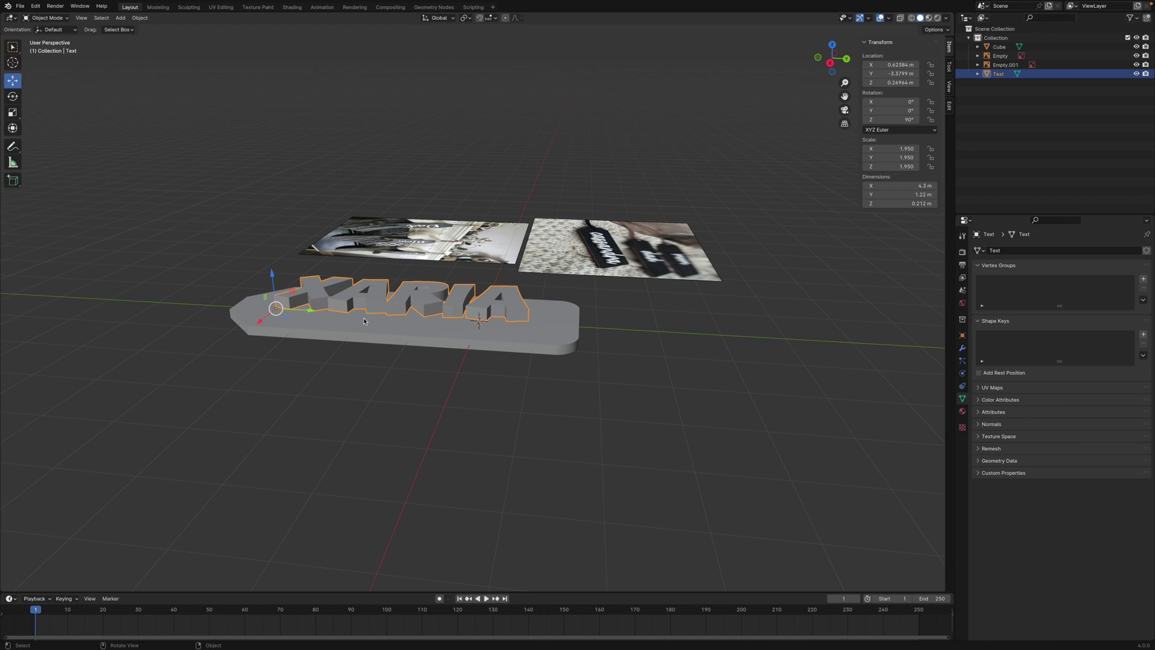
Lower the text 0.243 m onto the board and nudge it slightly along Y
{"action": "left_click_drag", "start_coordinate": [274, 276], "coordinate": [273, 290]}
{"action": "middle_click_drag", "start_coordinate": [322, 391], "coordinate": [338, 367]}
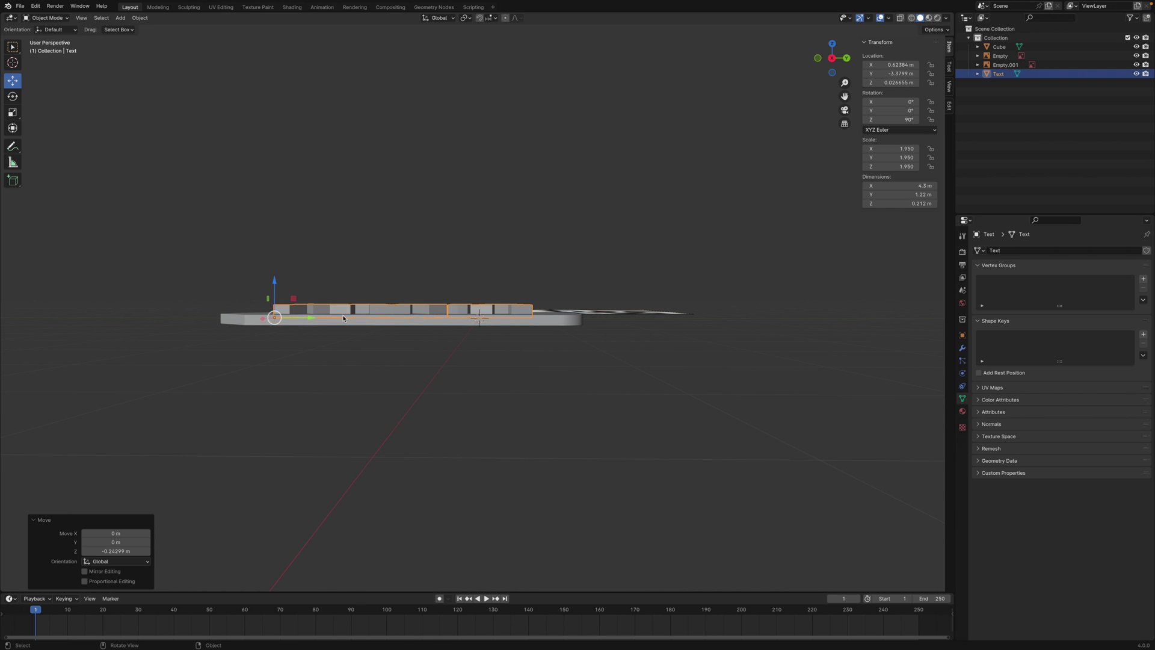
{"action": "middle_click_drag", "start_coordinate": [345, 332], "coordinate": [307, 343]}
{"action": "left_click_drag", "start_coordinate": [314, 335], "coordinate": [327, 336]}
{"action": "left_click", "coordinate": [395, 446]}
{"action": "mouse_move", "coordinate": [395, 447]}
{"action": "middle_mouse_down"}
{"action": "mouse_move", "coordinate": [389, 453]}
{"action": "mouse_move", "coordinate": [397, 445]}
{"action": "middle_mouse_up"}
Select the tag board and show its Add Modifier list with the Generate category
{"action": "left_click", "coordinate": [234, 320]}
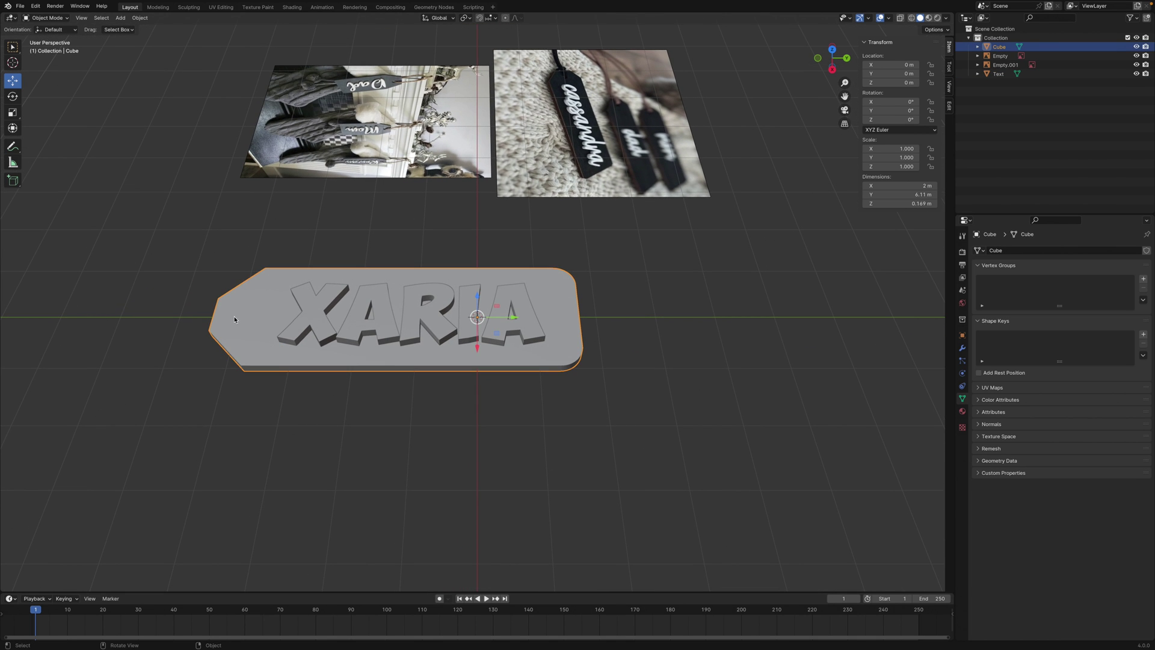
{"action": "left_click", "coordinate": [961, 350]}
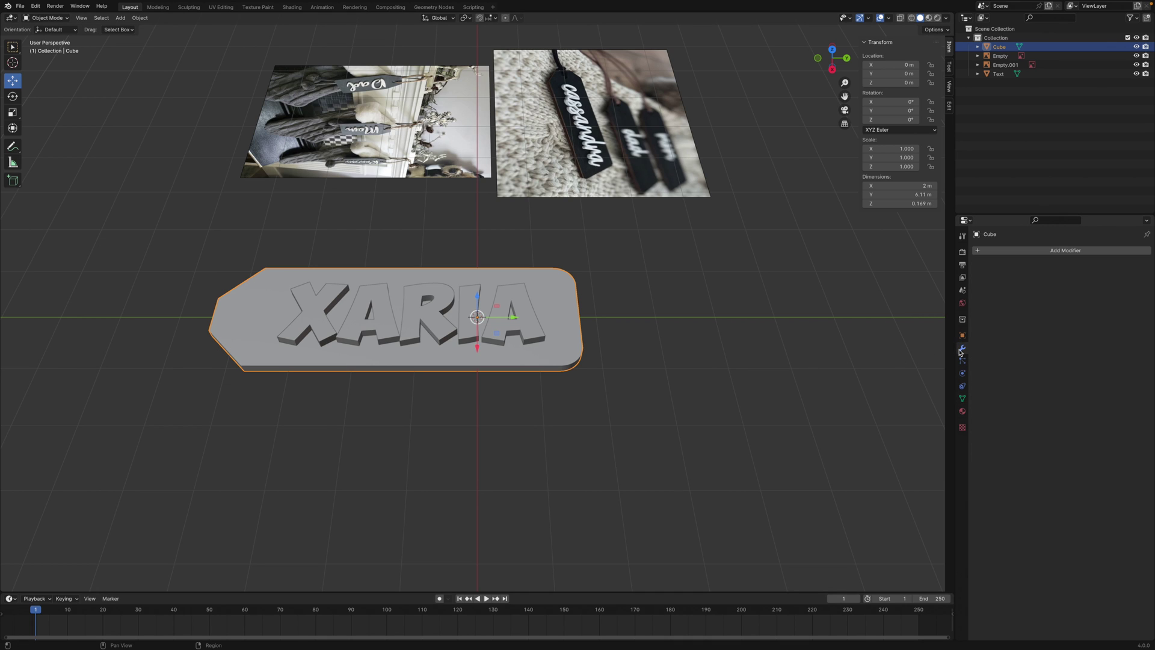
{"action": "left_click", "coordinate": [1004, 252]}
{"action": "left_click", "coordinate": [1030, 252]}
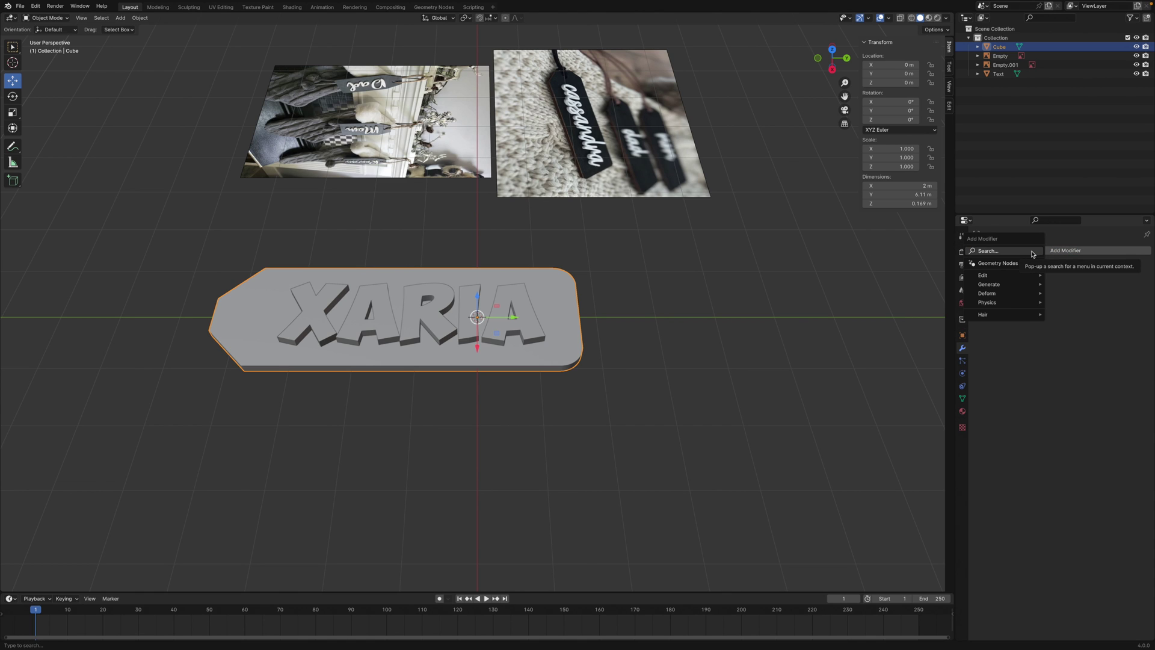
{"action": "mouse_move", "coordinate": [1014, 278]}
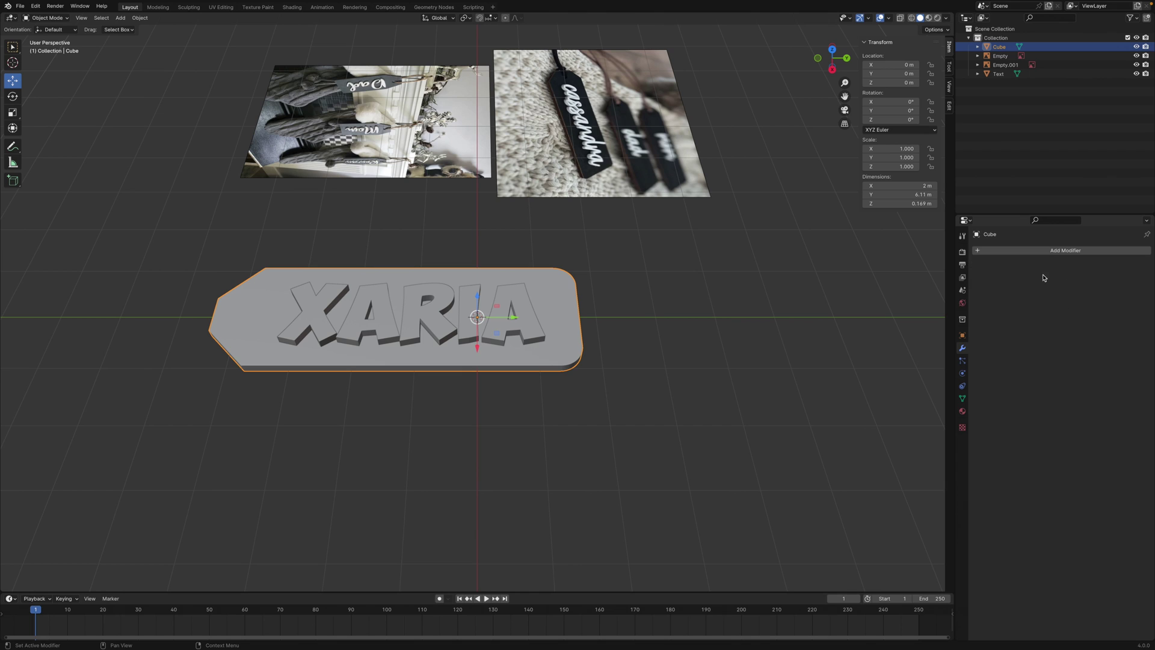
{"action": "left_click", "coordinate": [1065, 250]}
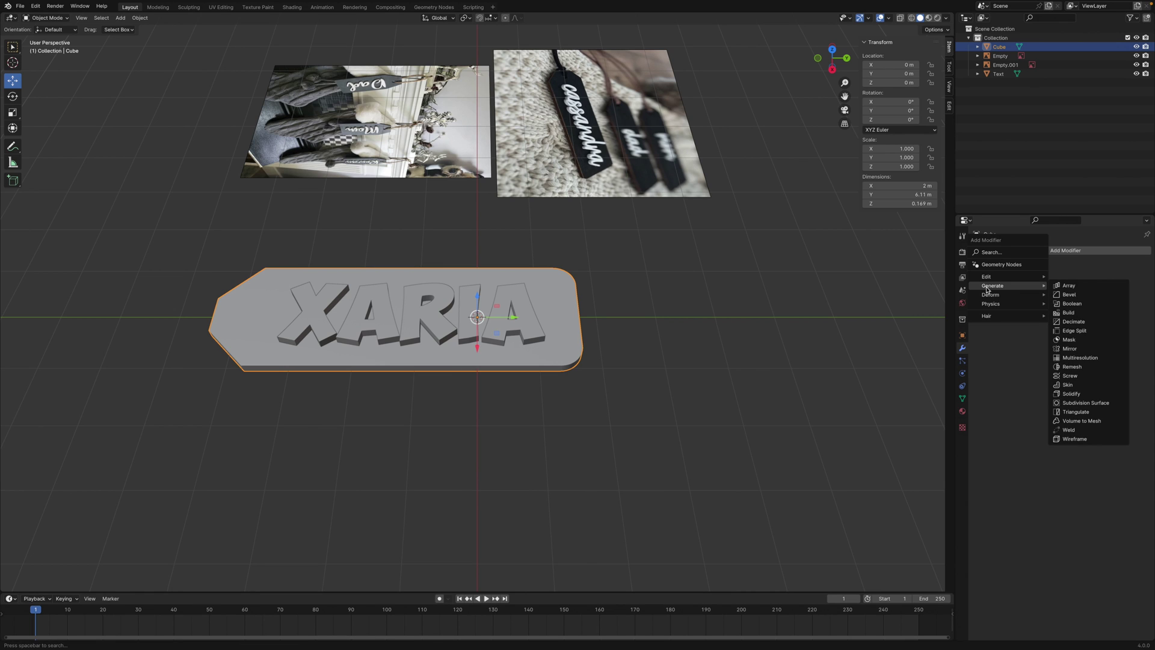
Add a Boolean Union modifier targeting the Text object and apply it to the board
{"action": "left_click", "coordinate": [1092, 305]}
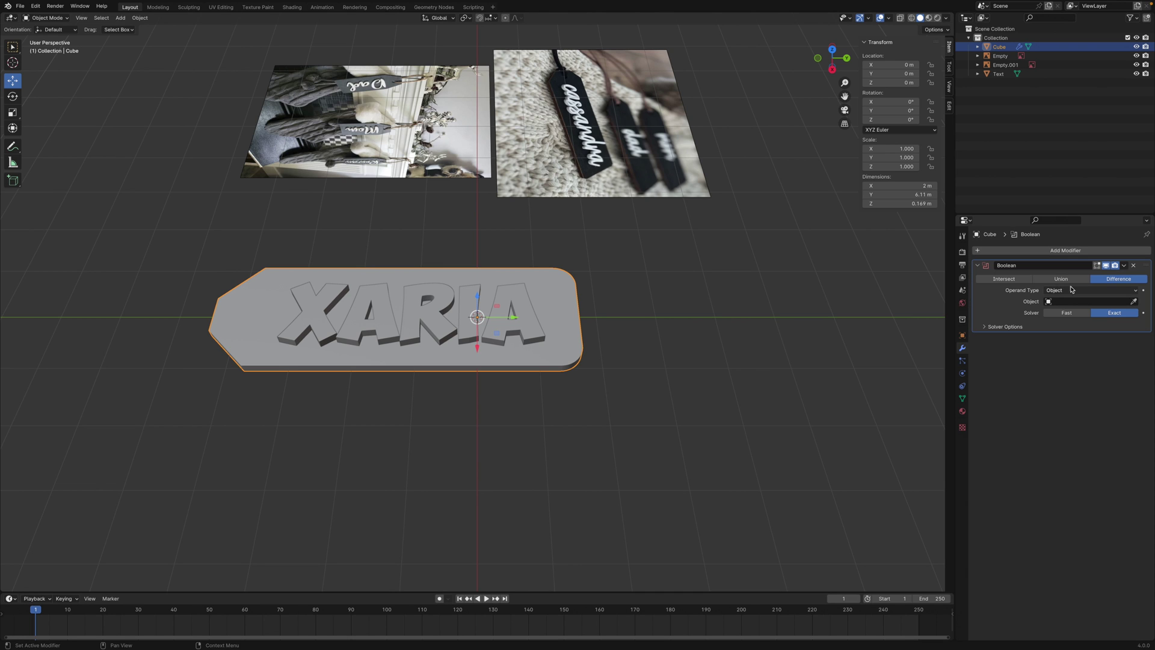
{"action": "left_click", "coordinate": [1071, 279]}
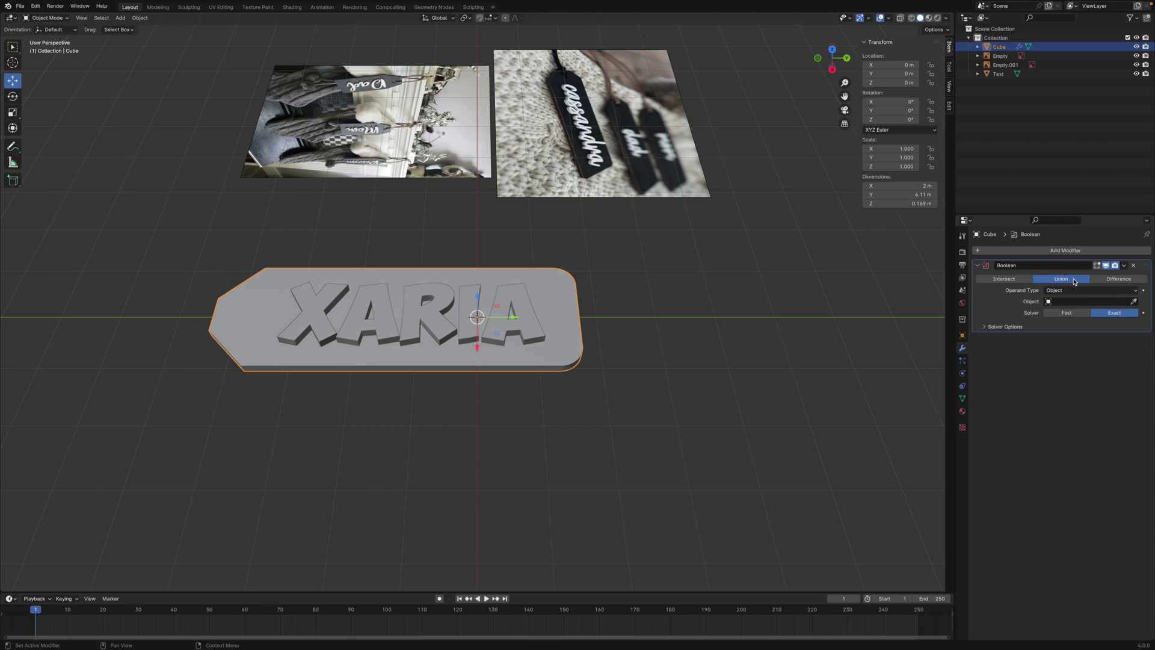
{"action": "left_click", "coordinate": [1077, 301]}
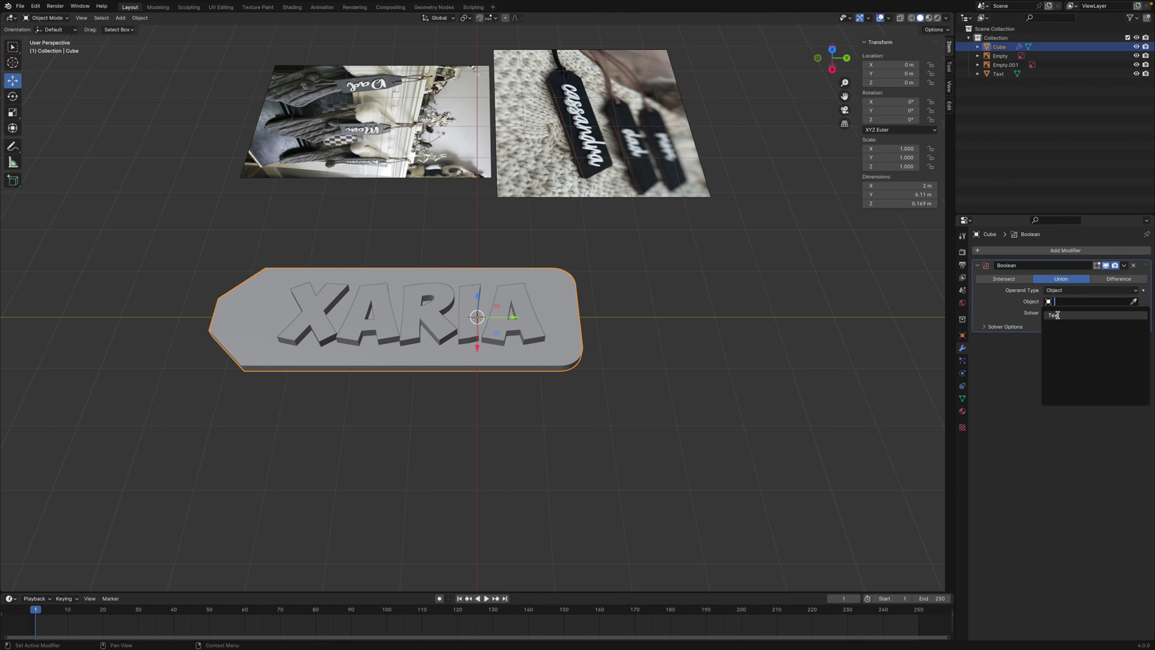
{"action": "left_click", "coordinate": [1058, 316]}
{"action": "middle_click_drag", "start_coordinate": [454, 451], "coordinate": [413, 421]}
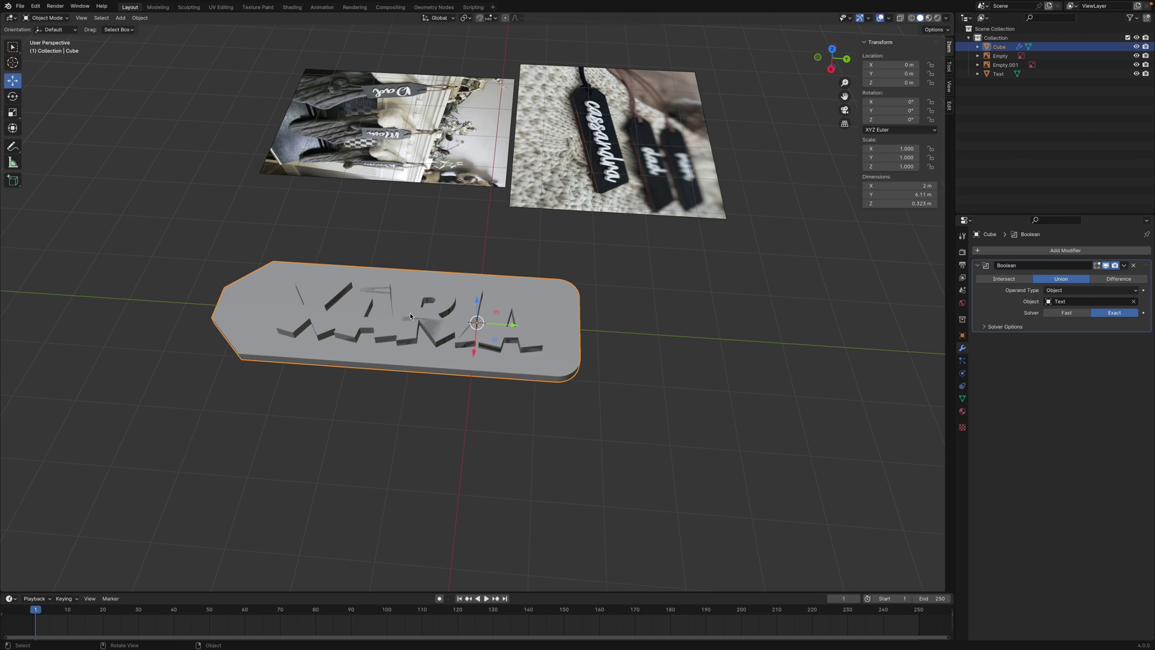
{"action": "left_click", "coordinate": [1123, 265]}
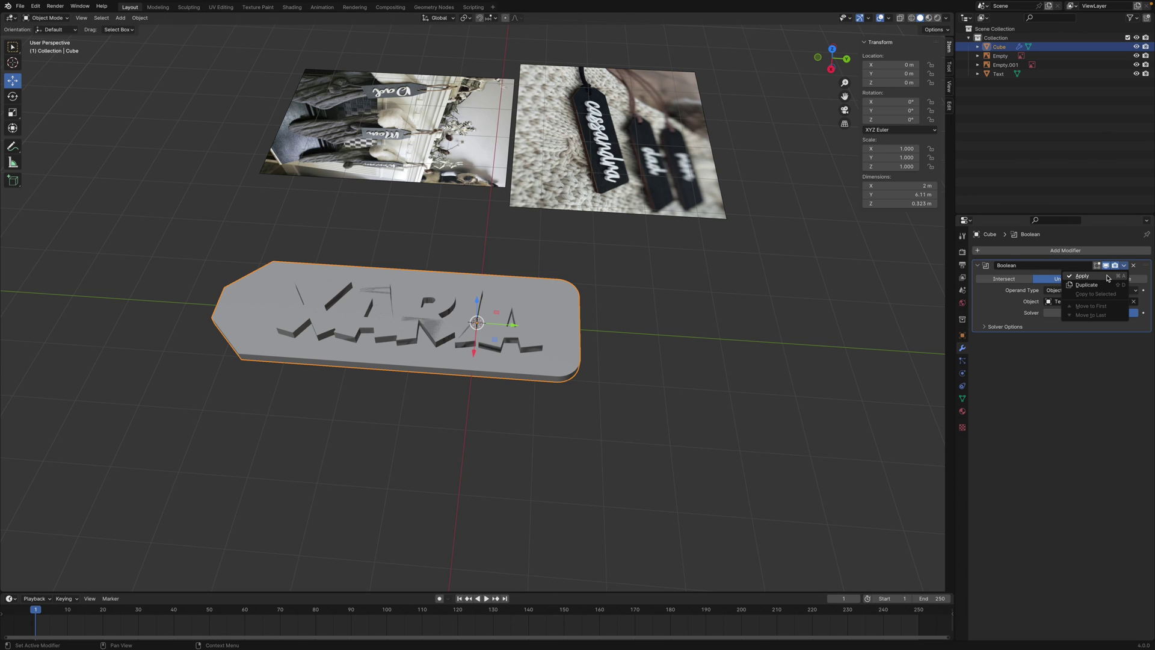
{"action": "left_click", "coordinate": [1108, 277]}
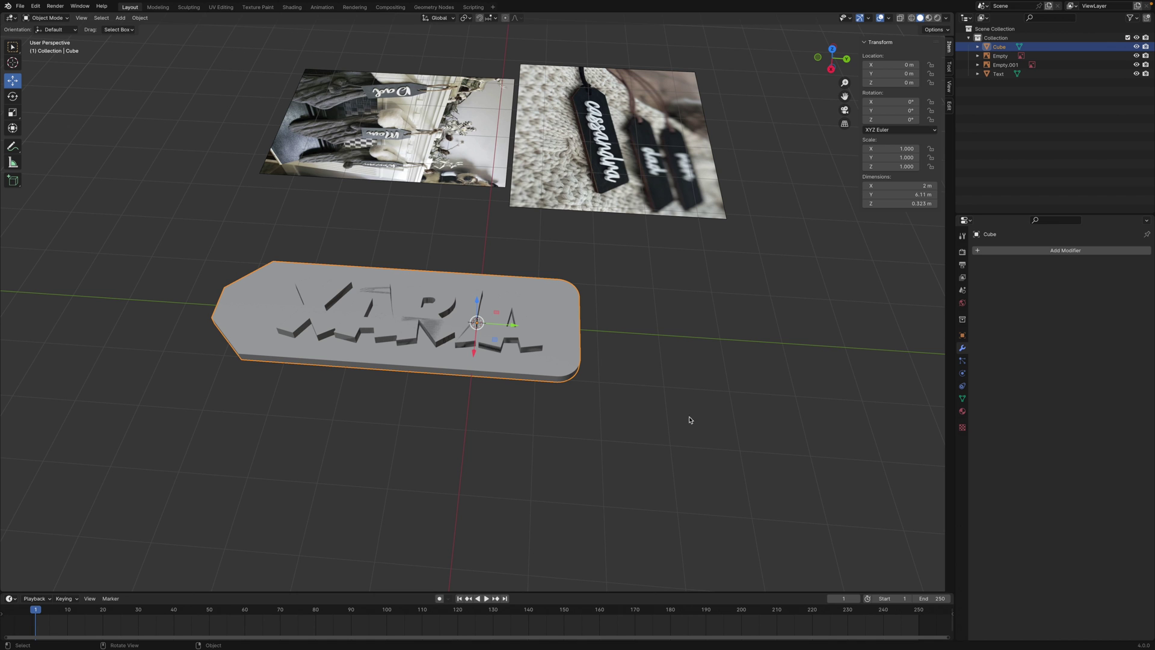
Select the standalone Text object in the Outliner and delete it with X
{"action": "mouse_move", "coordinate": [521, 418]}
{"action": "middle_mouse_down"}
{"action": "mouse_move", "coordinate": [523, 431]}
{"action": "mouse_move", "coordinate": [521, 420]}
{"action": "middle_mouse_up"}
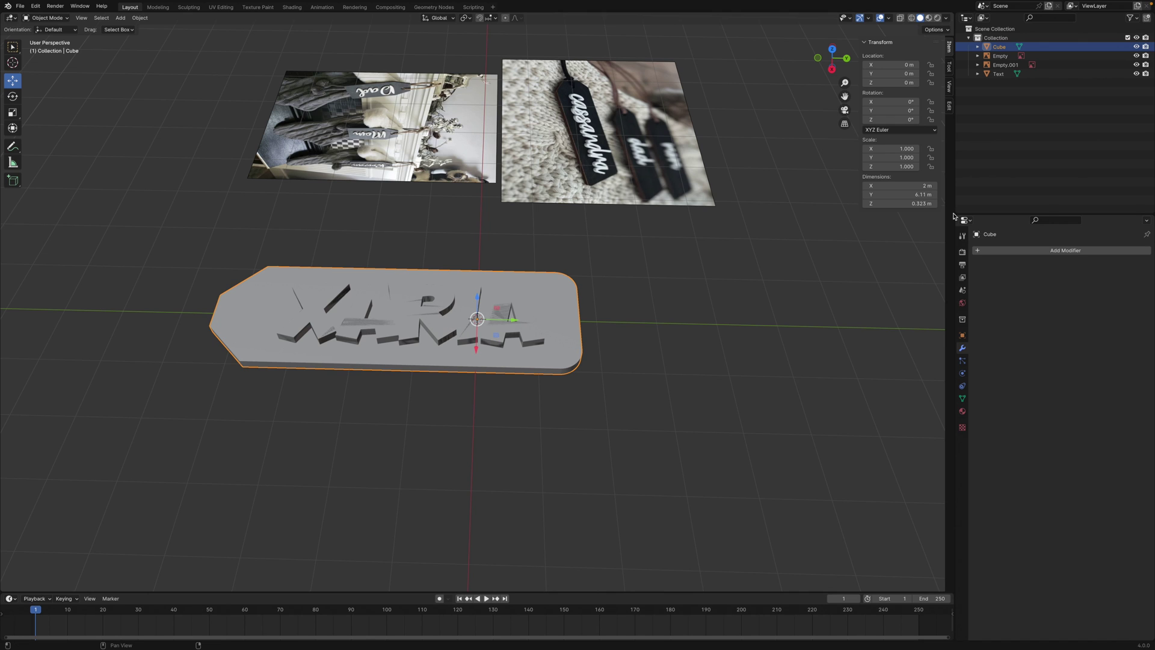
{"action": "left_click", "coordinate": [1001, 74]}
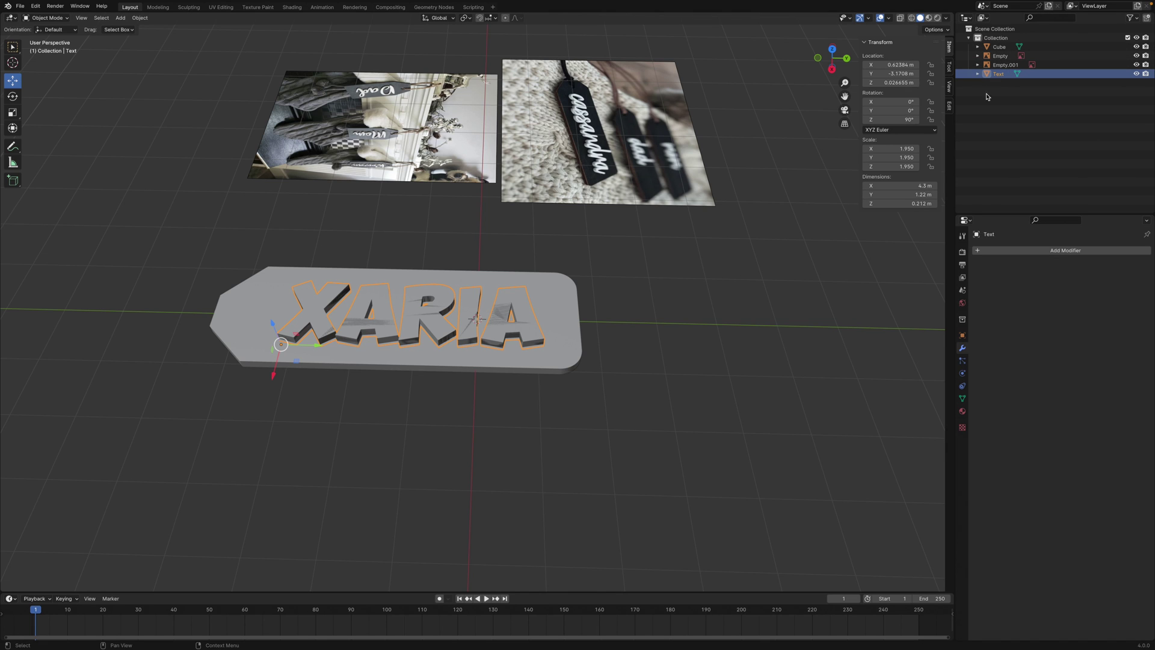
{"action": "key", "text": "x"}
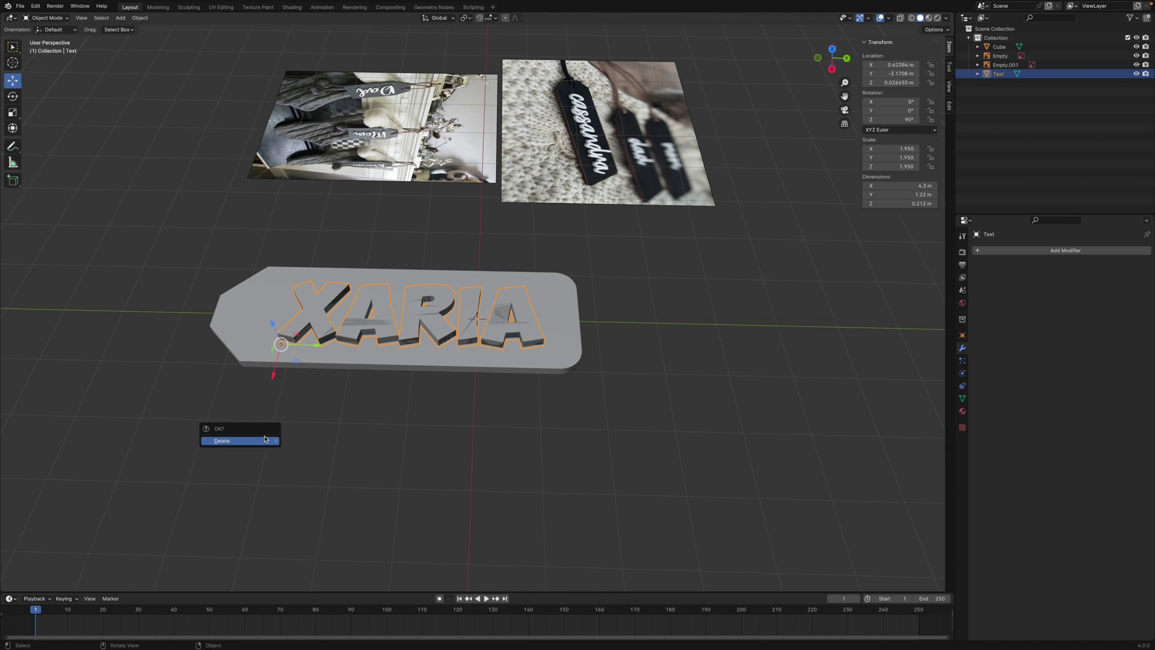
{"action": "left_click", "coordinate": [263, 442]}
{"action": "middle_click_drag", "start_coordinate": [308, 461], "coordinate": [337, 381]}
{"action": "middle_click_drag", "start_coordinate": [325, 455], "coordinate": [289, 437]}
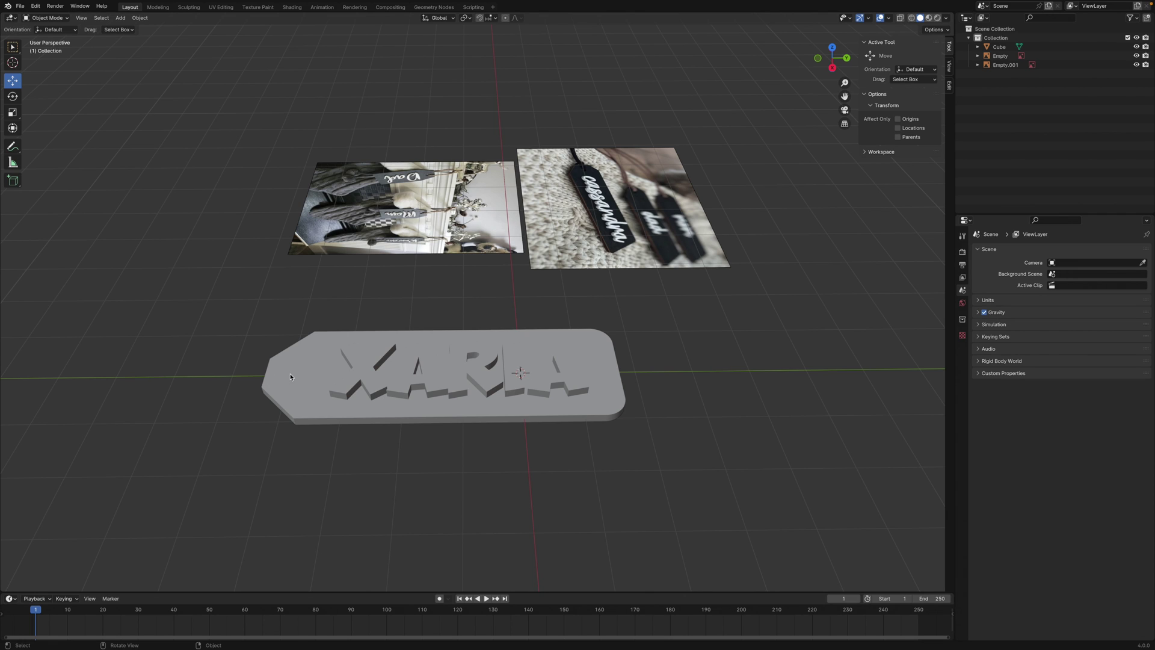
Add a mesh cylinder and scale it down to about 0.238 (roughly 0.475 m across)
{"action": "left_click", "coordinate": [121, 18]}
{"action": "mouse_move", "coordinate": [133, 27]}
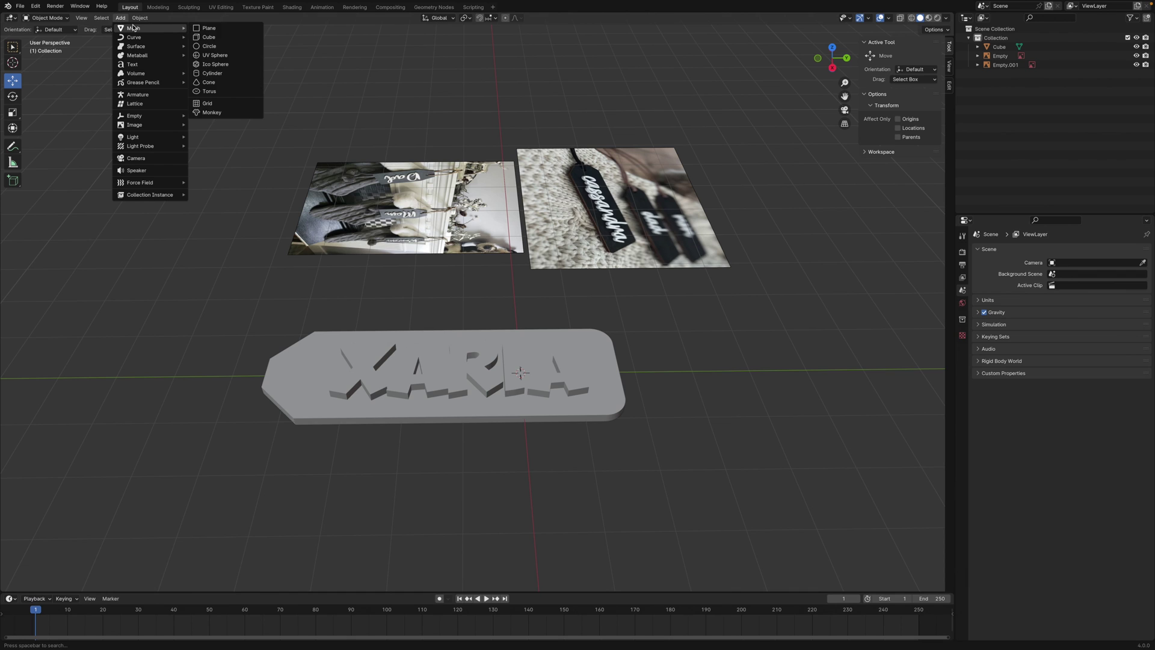
{"action": "left_click", "coordinate": [213, 73]}
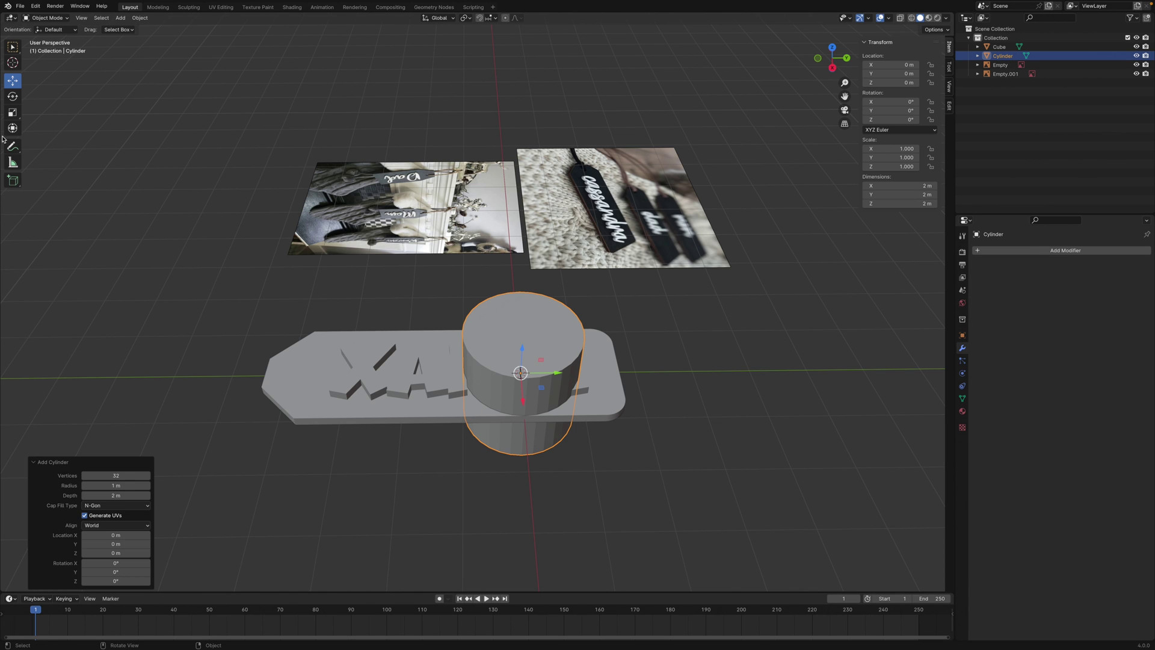
{"action": "left_click", "coordinate": [13, 112]}
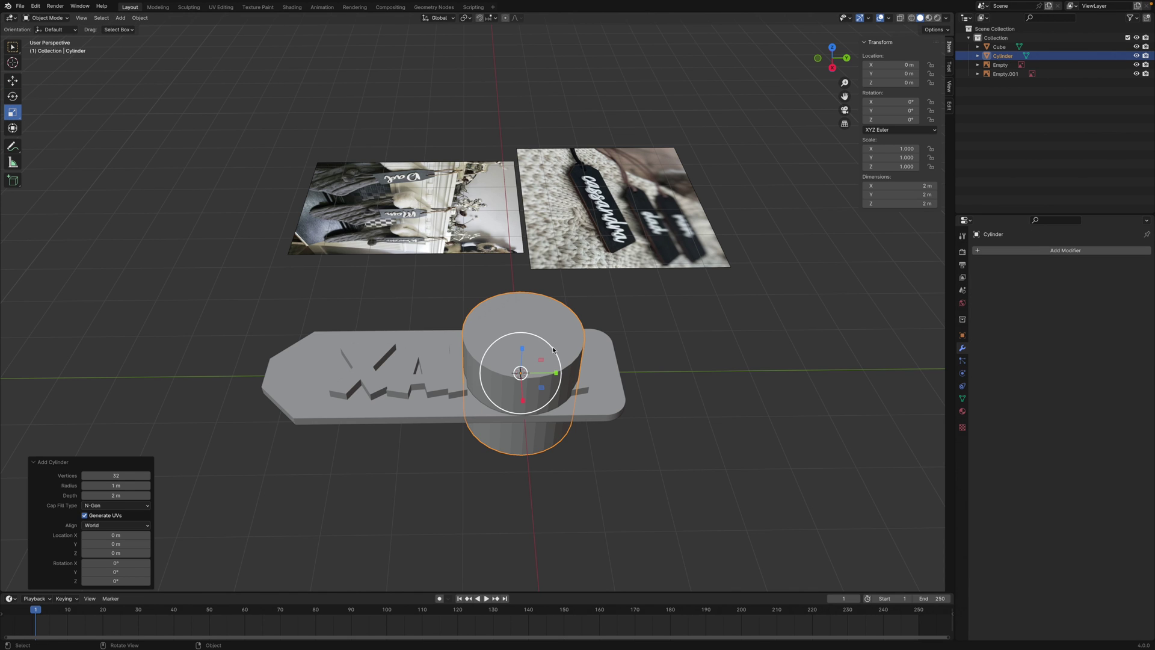
{"action": "left_click_drag", "start_coordinate": [553, 349], "coordinate": [320, 380]}
Confirm the cylinder's size, then add a Boolean modifier to the tag plate
{"action": "left_click", "coordinate": [13, 80]}
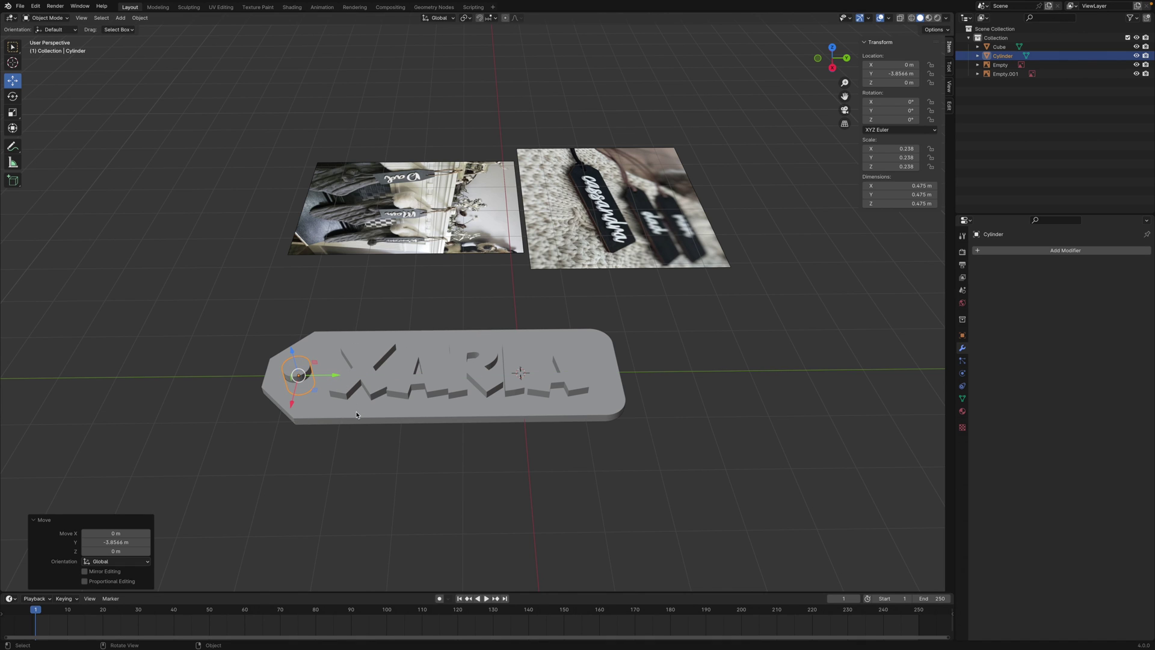
{"action": "left_click", "coordinate": [331, 418]}
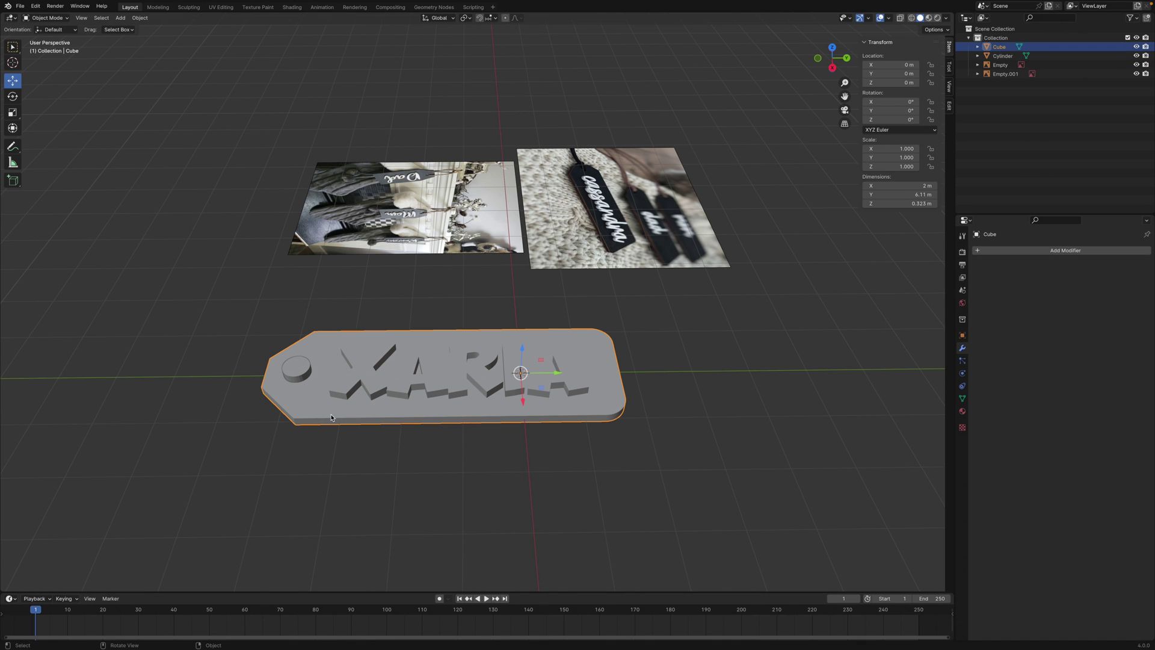
{"action": "left_click", "coordinate": [1015, 251]}
{"action": "mouse_move", "coordinate": [1014, 257]}
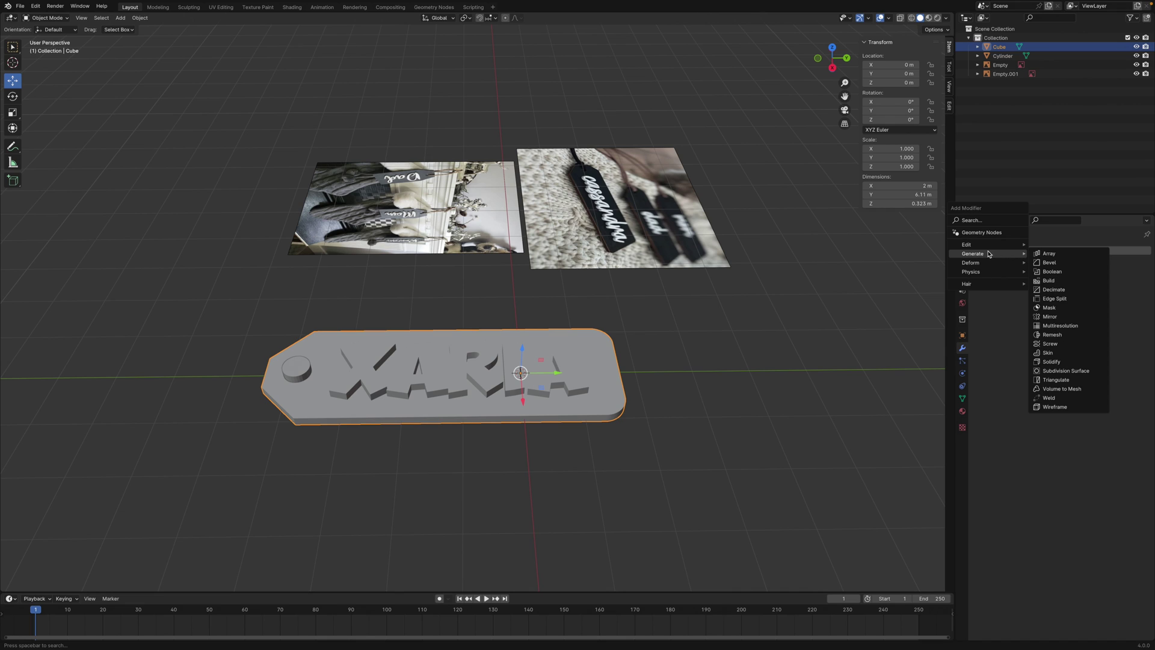
{"action": "left_click", "coordinate": [1051, 274]}
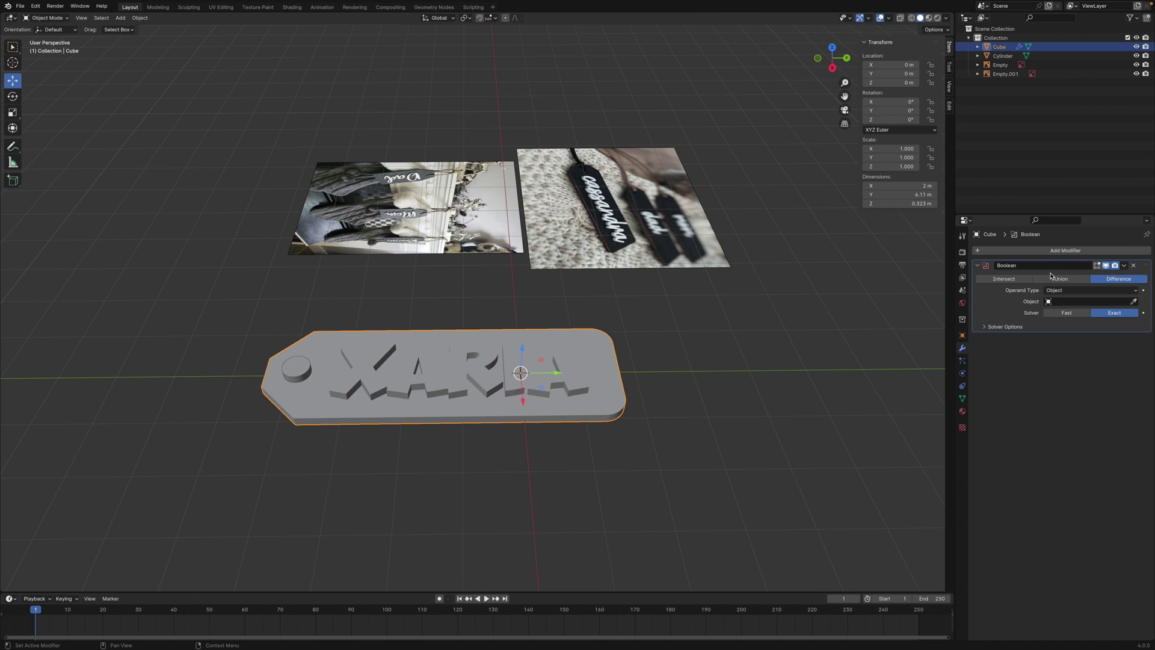
Apply a Boolean Difference with the Cylinder to cut the hanging hole
{"action": "left_click", "coordinate": [1084, 301]}
{"action": "left_click", "coordinate": [1062, 313]}
{"action": "left_click", "coordinate": [1125, 267]}
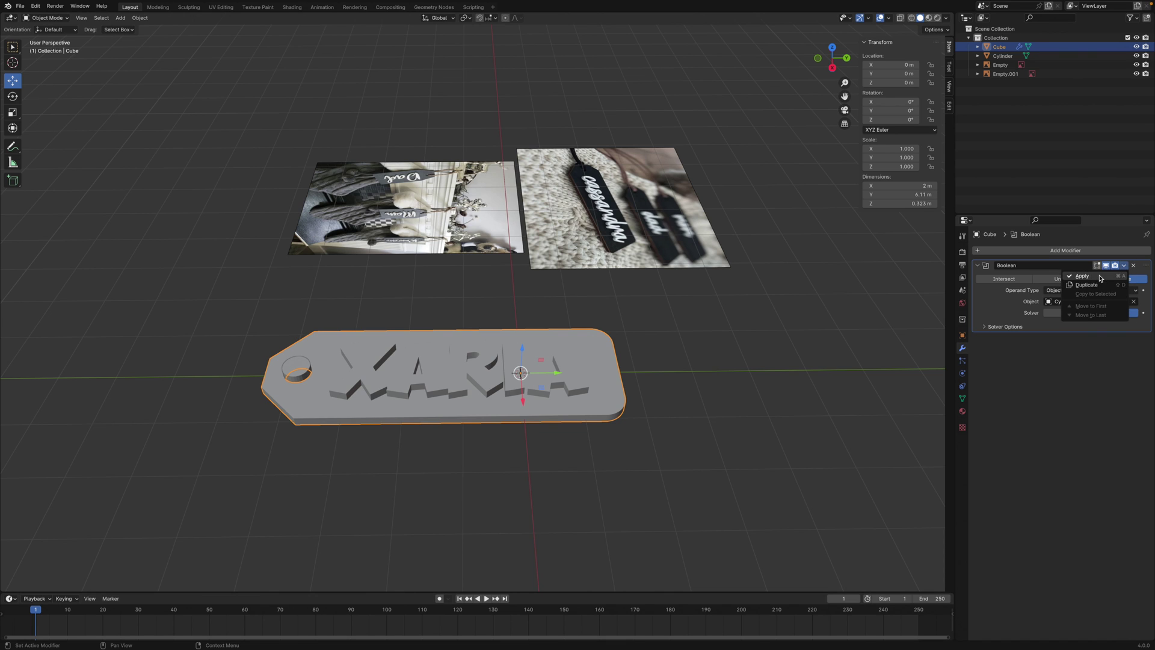
{"action": "left_click", "coordinate": [1083, 284]}
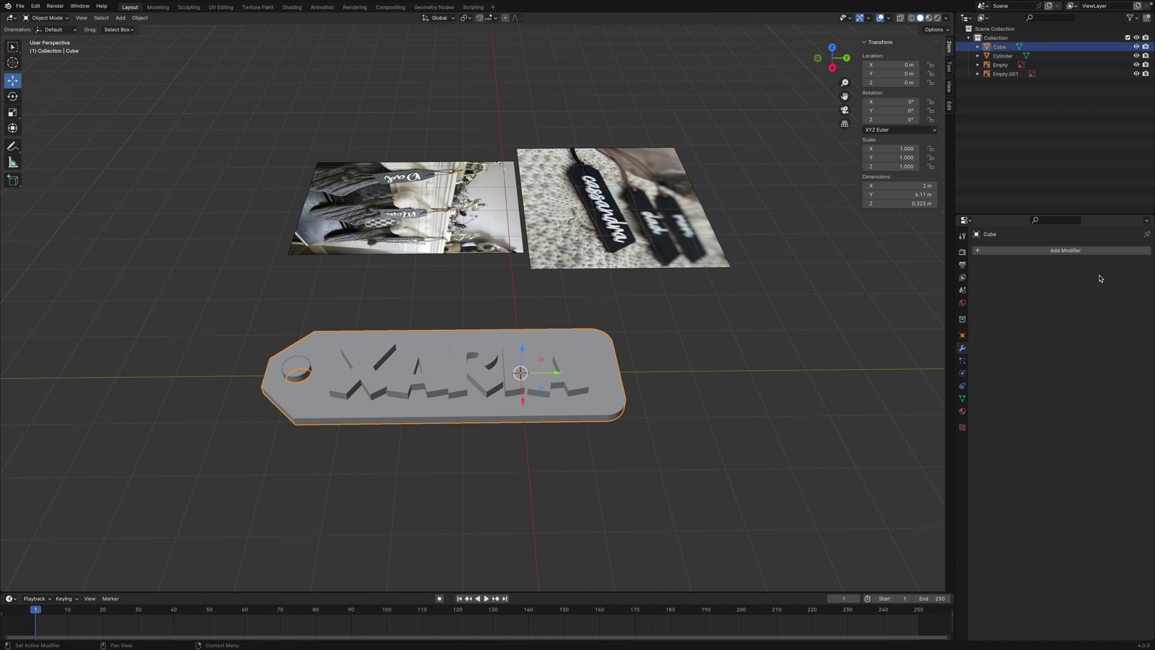
Delete the hole-cutting cylinder
{"action": "left_click", "coordinate": [294, 368]}
{"action": "key", "text": "x"}
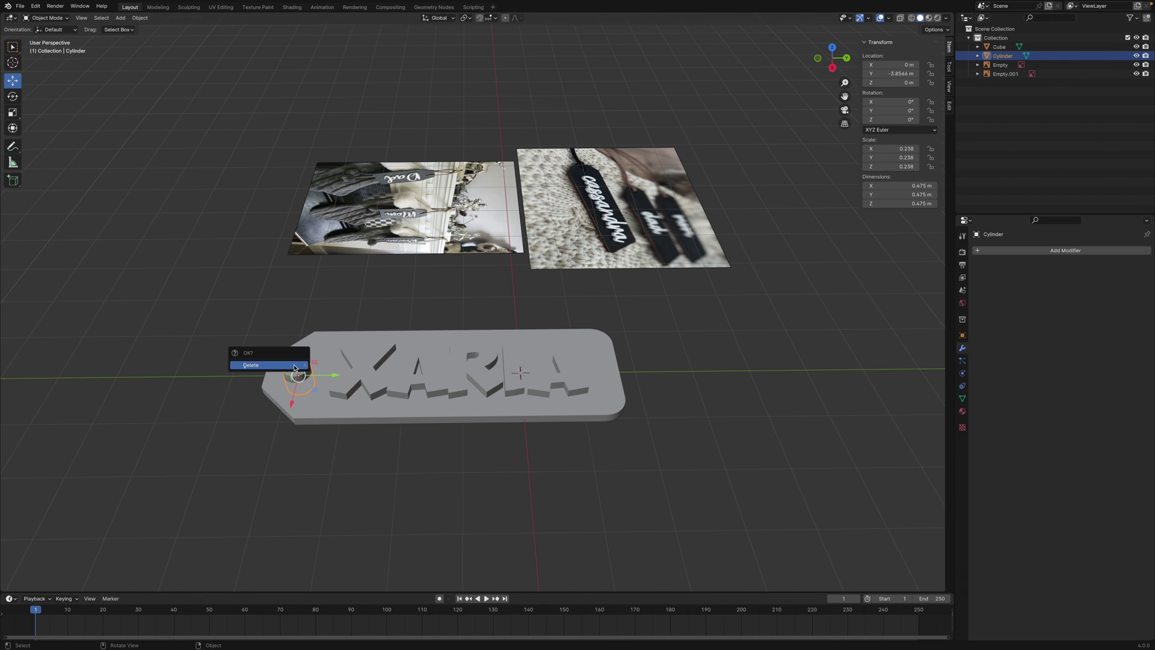
{"action": "left_click", "coordinate": [295, 368]}
{"action": "middle_click_drag", "start_coordinate": [381, 523], "coordinate": [384, 488]}
Delete both reference image planes and export the remaining tag as STL
{"action": "left_click", "coordinate": [357, 282]}
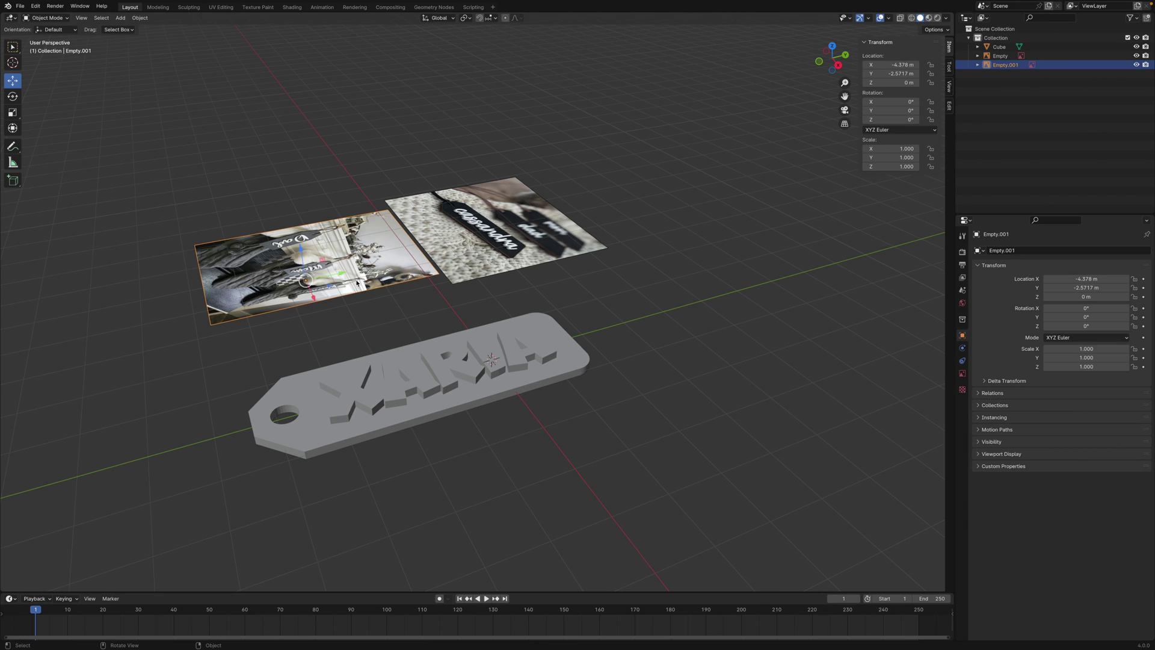
{"action": "key", "text": "x"}
{"action": "left_click", "coordinate": [357, 278]}
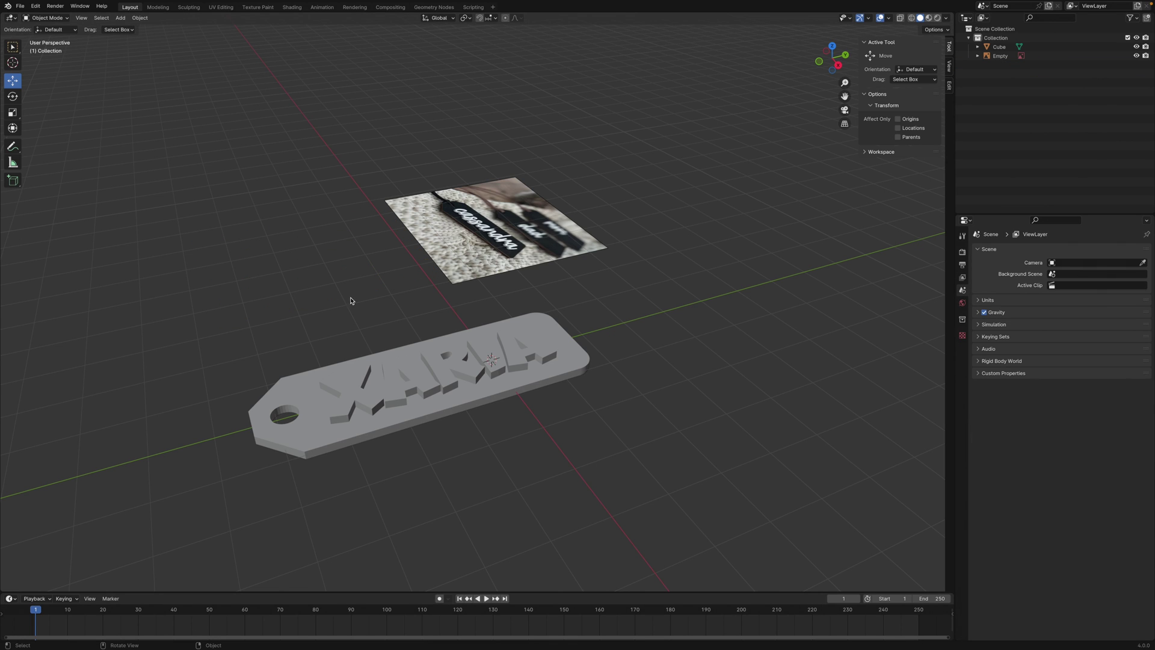
{"action": "left_click", "coordinate": [485, 235]}
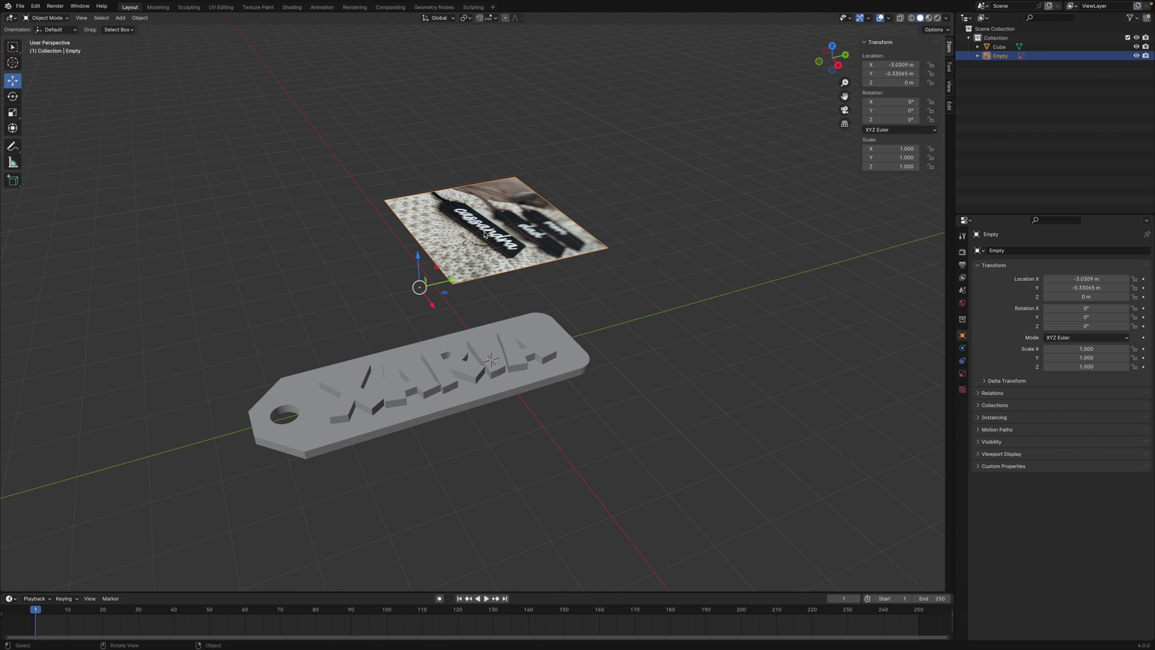
{"action": "key", "text": "x"}
{"action": "left_click", "coordinate": [485, 235]}
{"action": "middle_click_drag", "start_coordinate": [436, 277], "coordinate": [362, 258]}
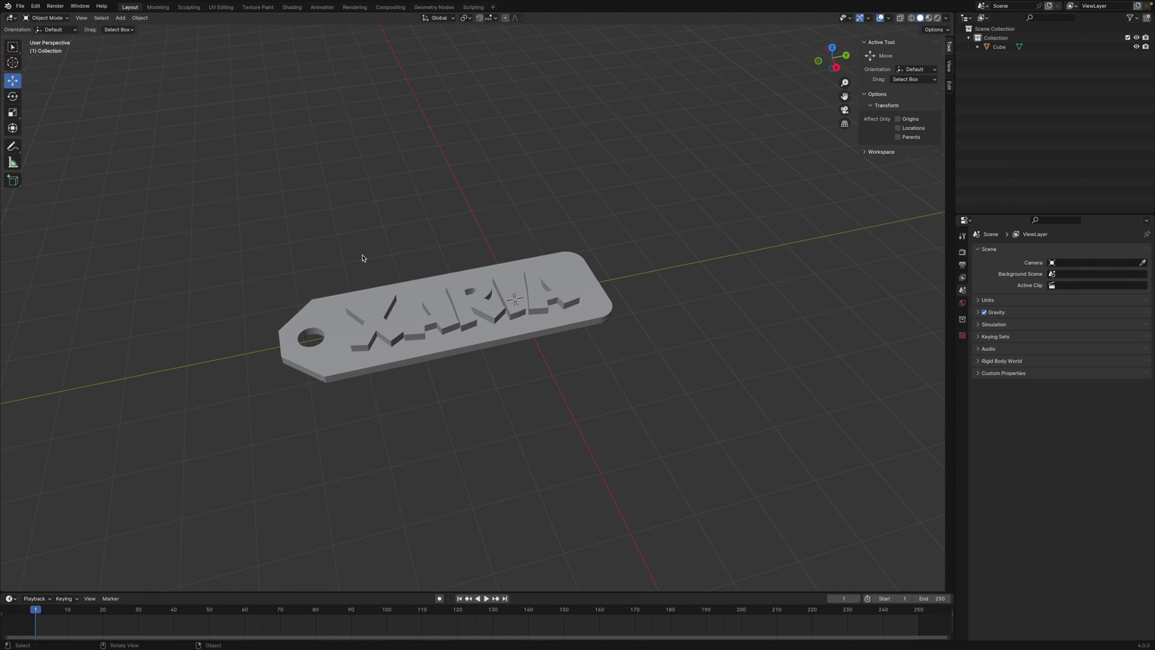
{"action": "left_click", "coordinate": [20, 6]}
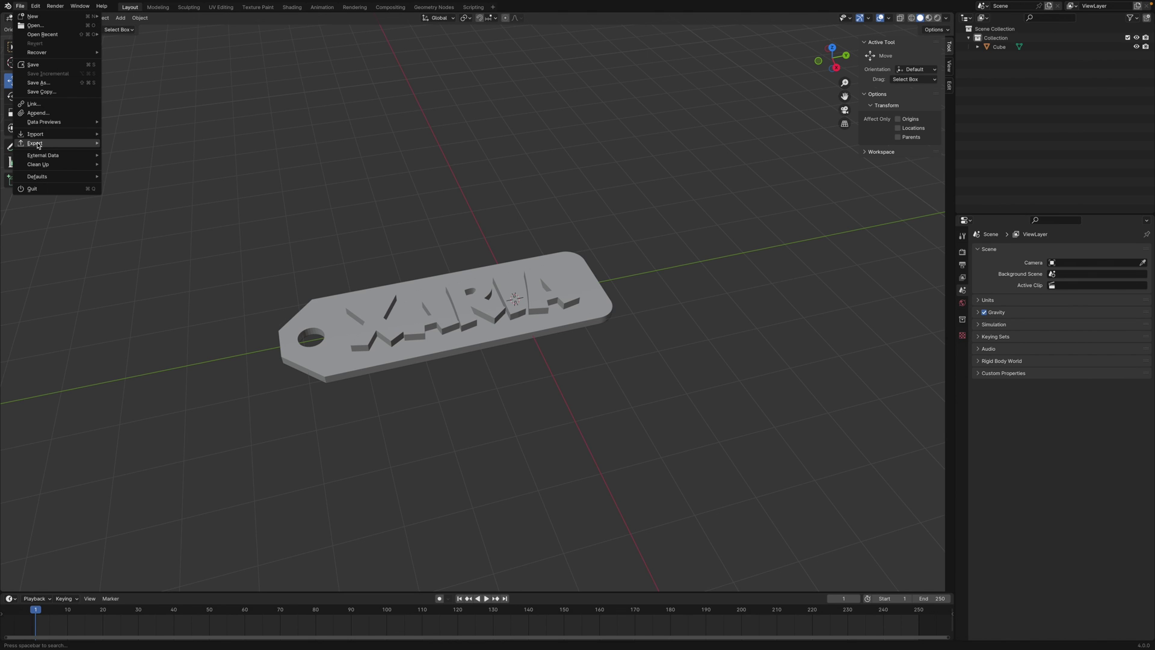
{"action": "mouse_move", "coordinate": [36, 143]}
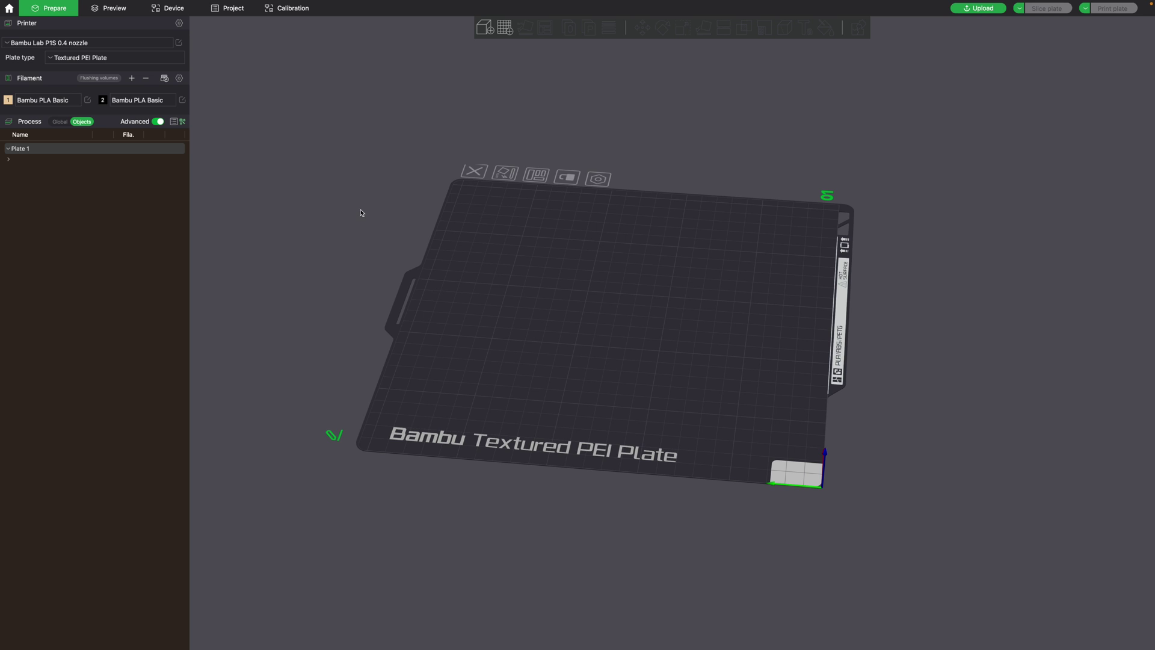
Switch the printer to Bambu Lab A1 mini 0.4 nozzle, transferring the modified settings
{"action": "left_click", "coordinate": [155, 42]}
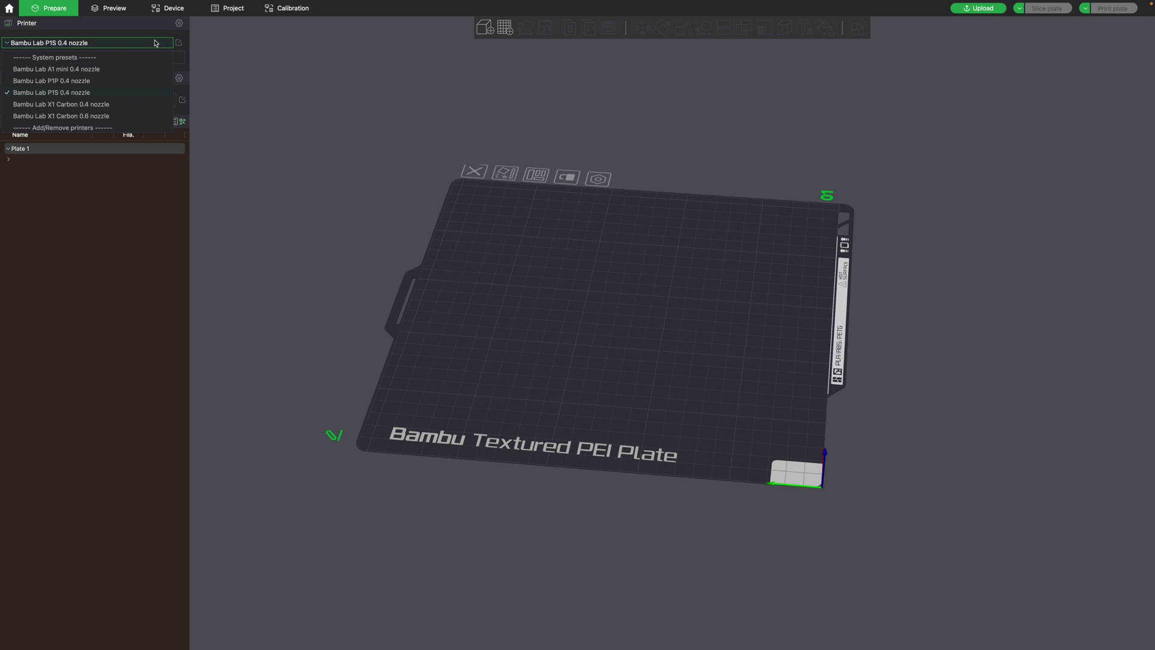
{"action": "left_click", "coordinate": [104, 70]}
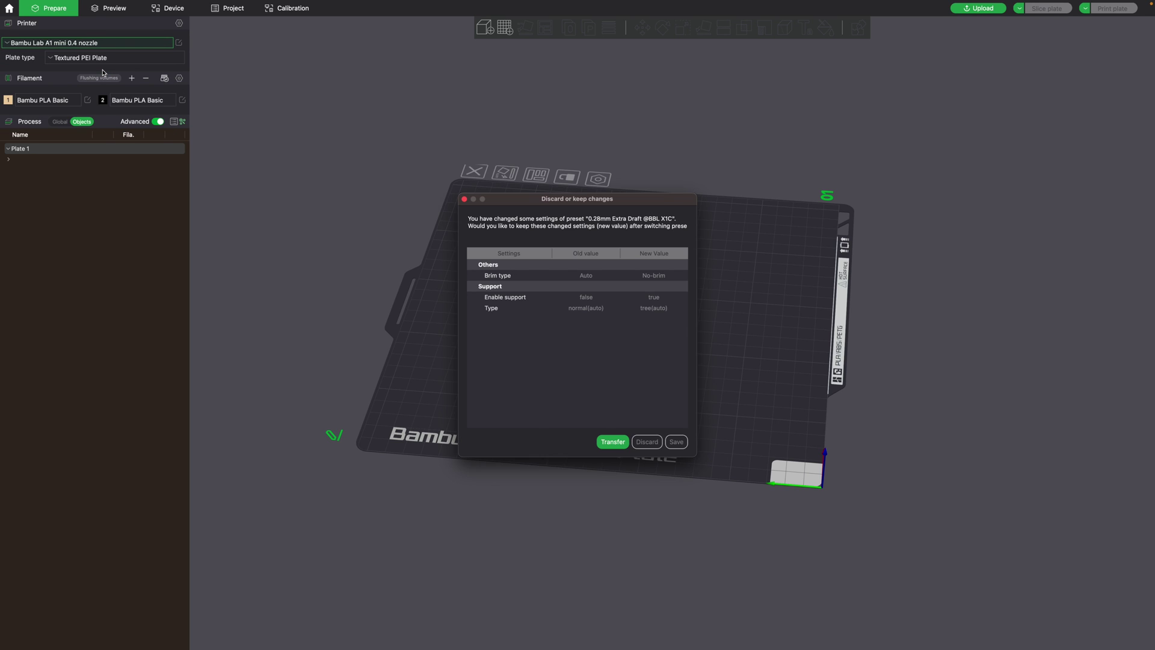
{"action": "left_click", "coordinate": [612, 443]}
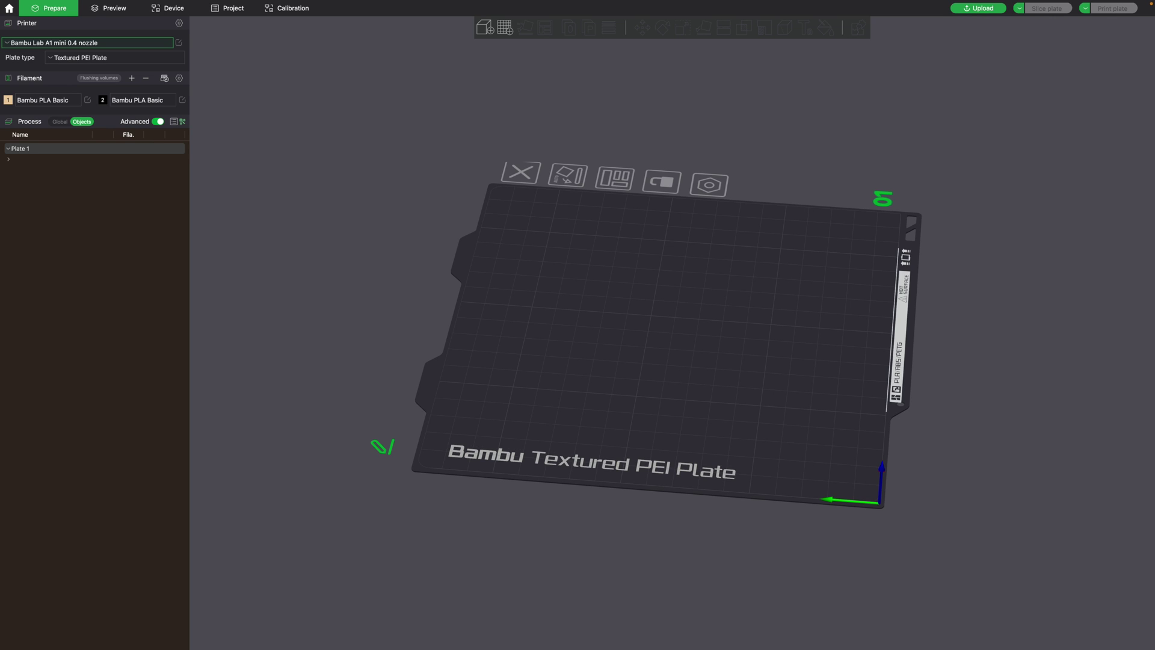
Import Tag.stl onto the plate and scale it up to millimetres (50.80 × 155.17 mm)
{"action": "left_click_drag", "start_coordinate": [2, 421], "coordinate": [641, 319]}
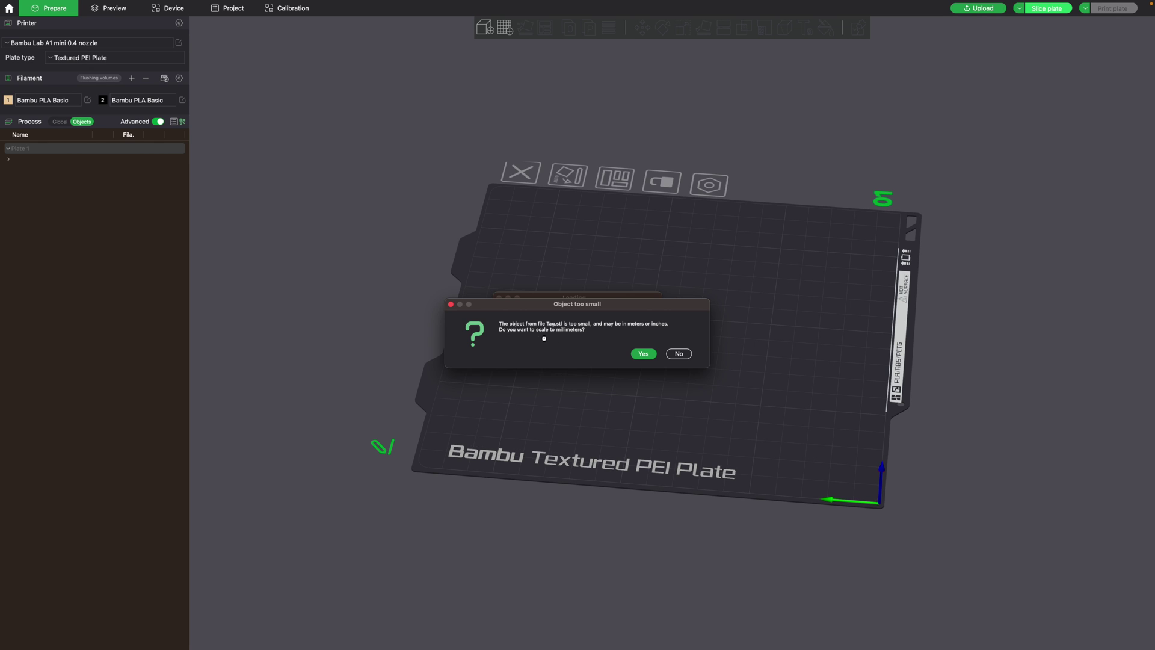
{"action": "left_click", "coordinate": [641, 354]}
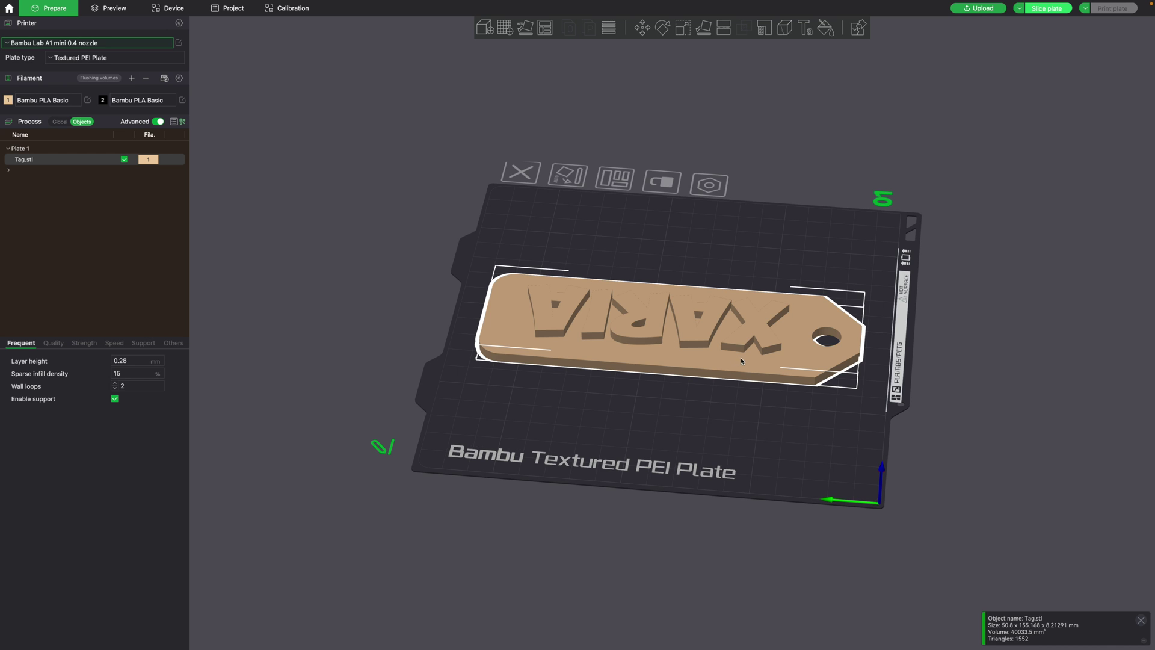
{"action": "left_click_drag", "start_coordinate": [722, 405], "coordinate": [670, 413]}
With uniform scale off, set only the tag's height to 5 mm
{"action": "left_click", "coordinate": [682, 27]}
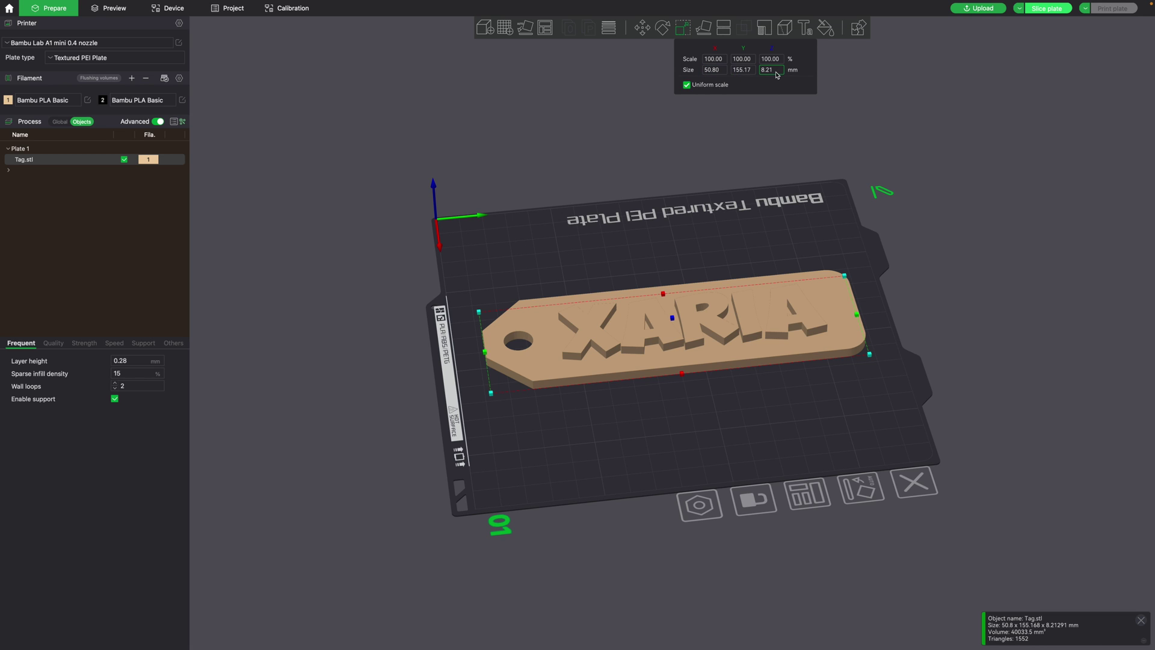
{"action": "left_click", "coordinate": [687, 85]}
{"action": "left_click", "coordinate": [762, 70]}
{"action": "key", "text": "BackSpace"}
{"action": "key", "text": "BackSpace"}
{"action": "key", "text": "BackSpace"}
{"action": "key", "text": "BackSpace"}
{"action": "type", "text": "5"}
{"action": "key", "text": "Return"}
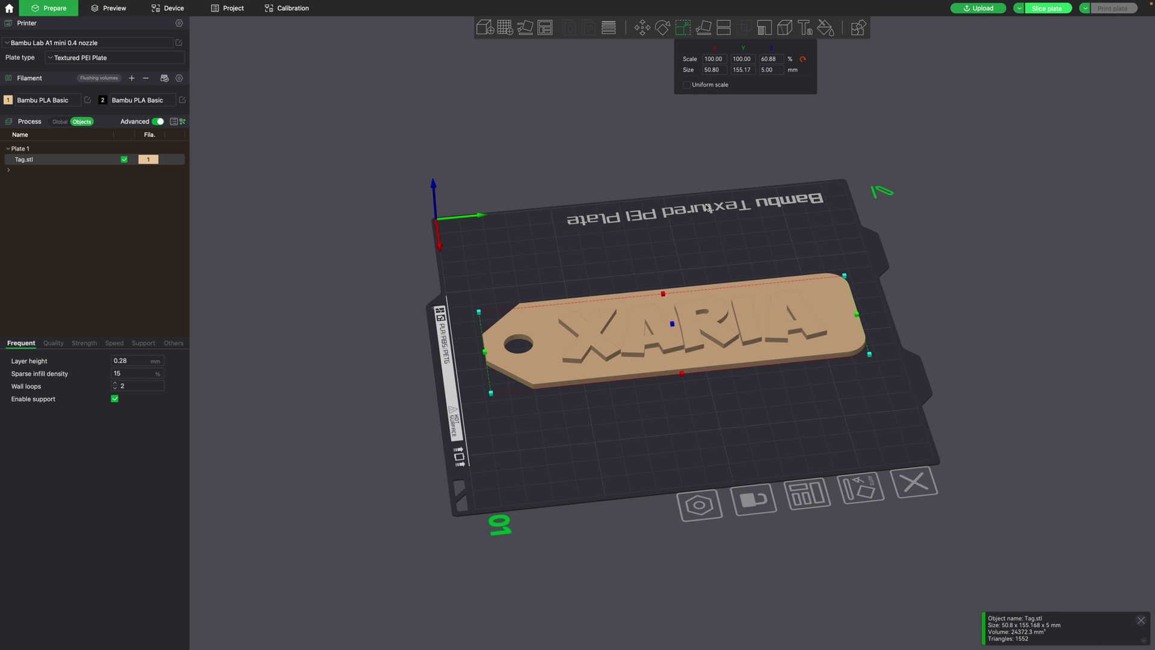
{"action": "left_click", "coordinate": [689, 261]}
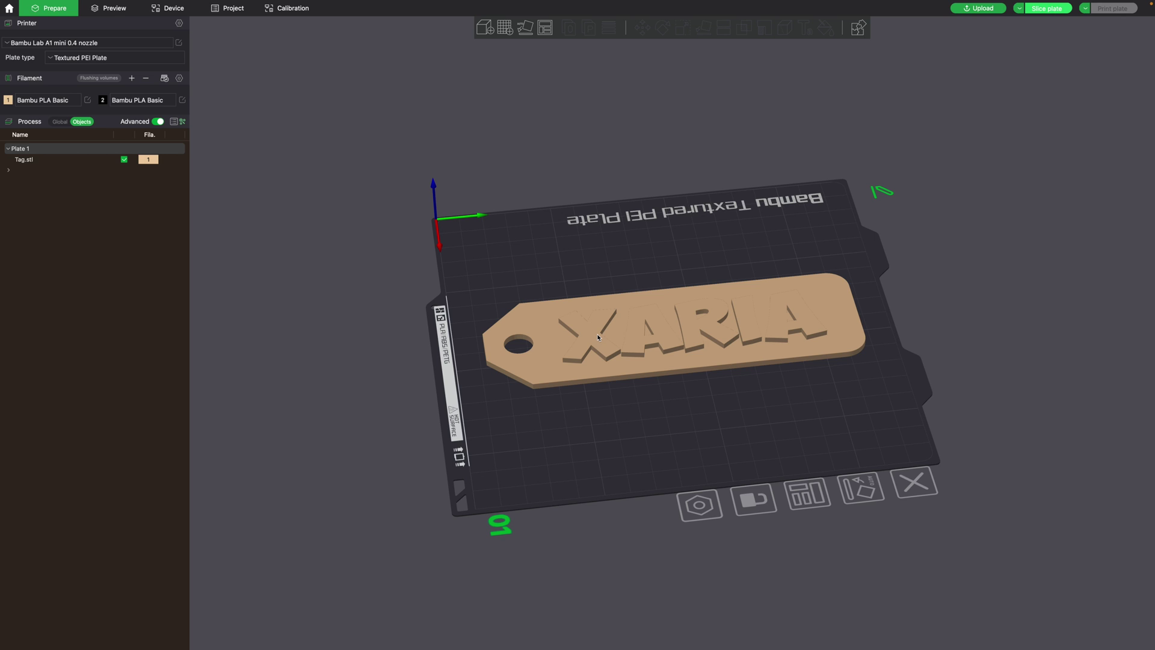
Start colour painting the tag and add a third and fourth filament
{"action": "left_click", "coordinate": [614, 329]}
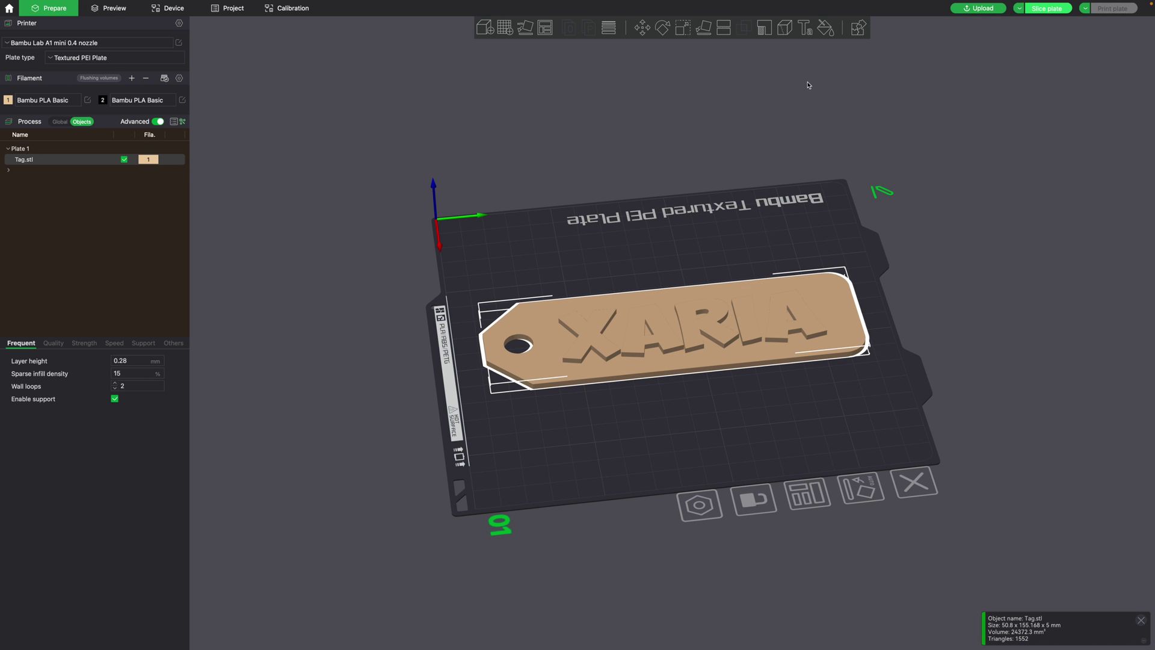
{"action": "left_click", "coordinate": [824, 29]}
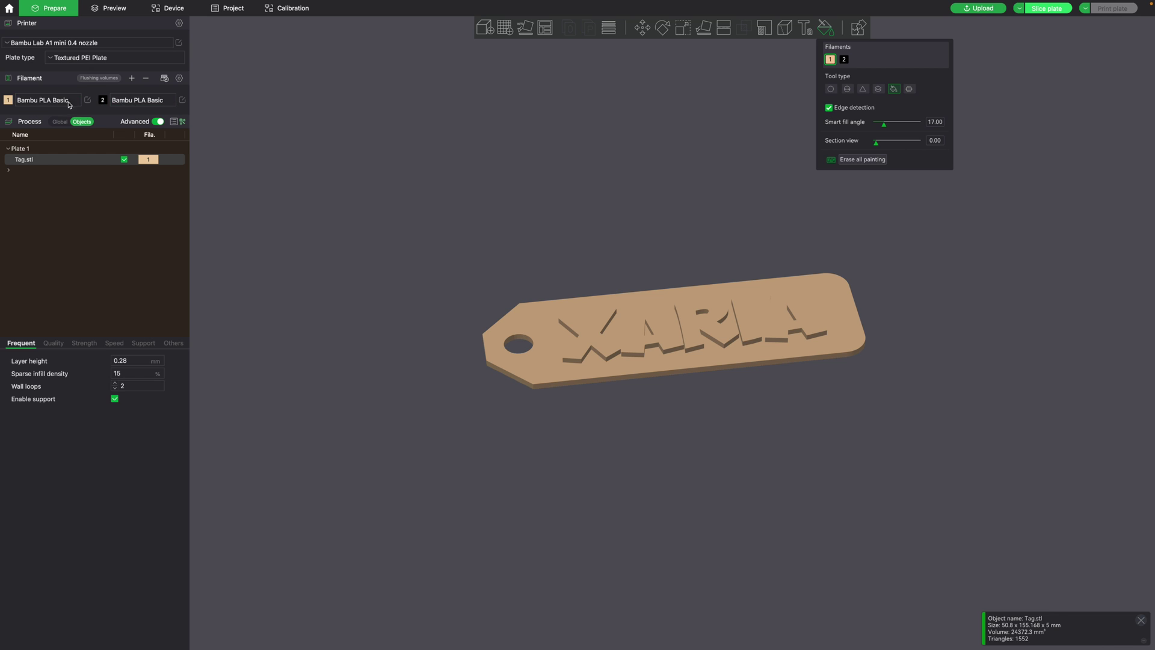
{"action": "left_click", "coordinate": [132, 78]}
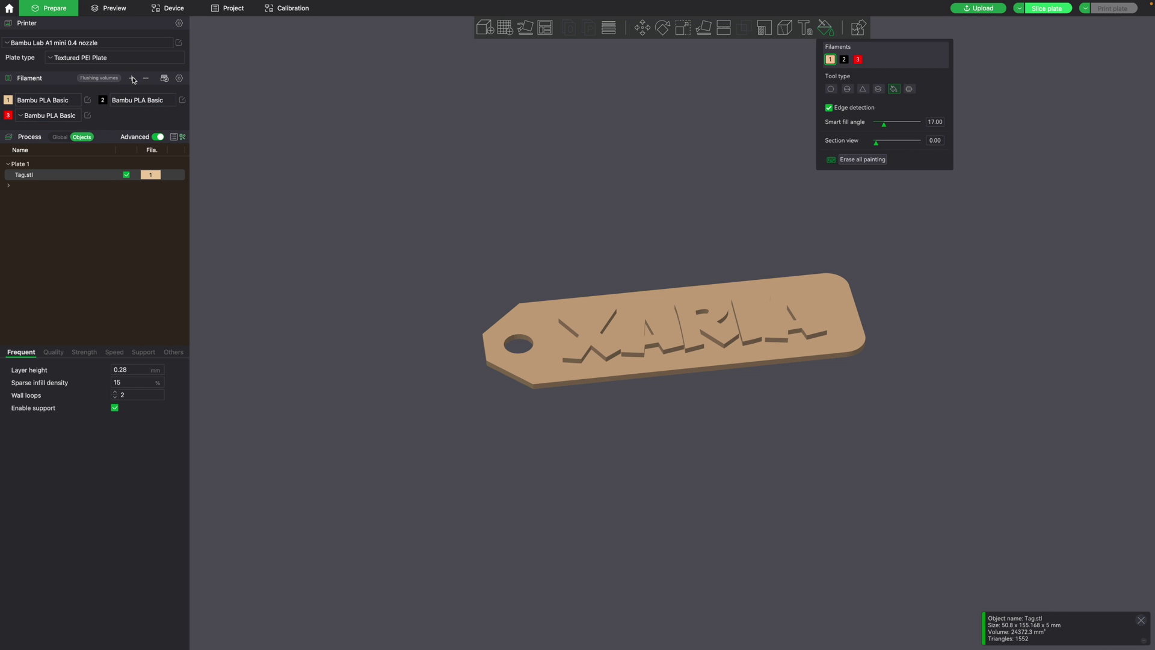
{"action": "left_click", "coordinate": [132, 78]}
Paint the raised XARIA letters black with filament 2 using height range 3.88
{"action": "left_click", "coordinate": [844, 60]}
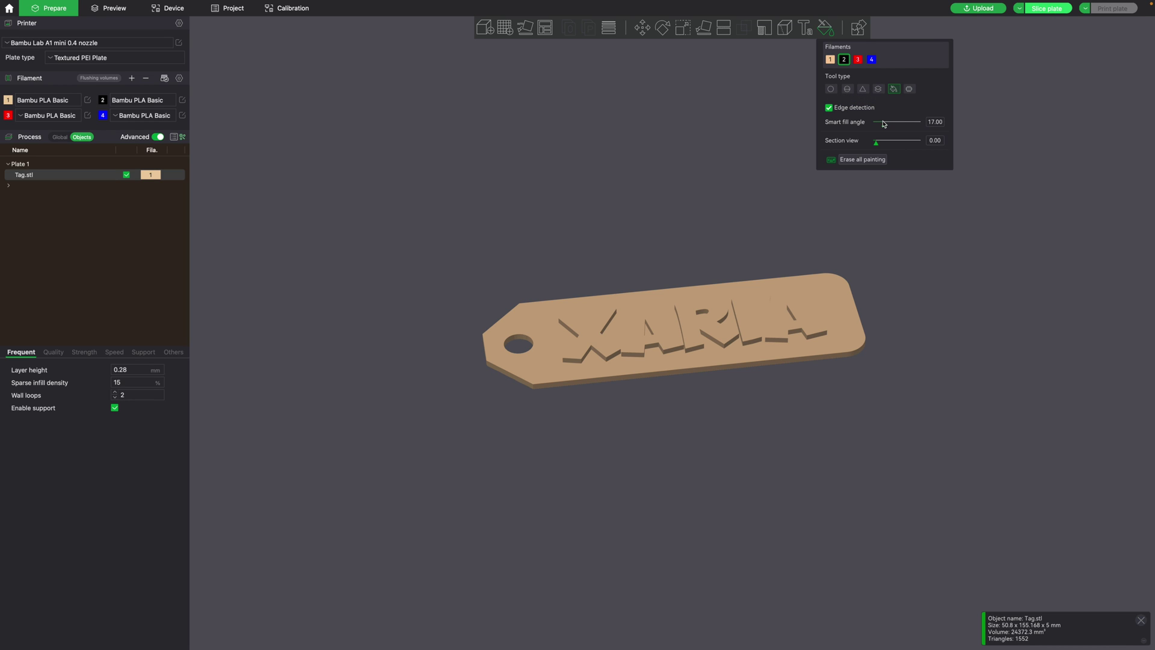
{"action": "left_click", "coordinate": [879, 90]}
{"action": "left_click_drag", "start_coordinate": [769, 185], "coordinate": [768, 183]}
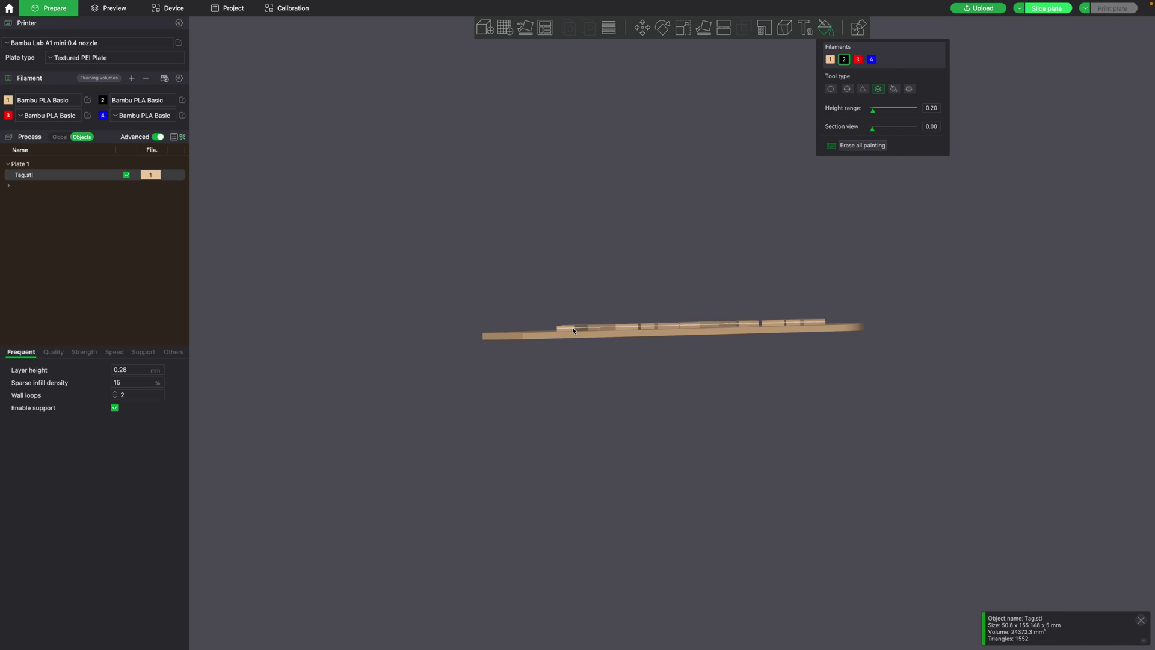
{"action": "left_click_drag", "start_coordinate": [872, 111], "coordinate": [894, 114]}
{"action": "scroll", "coordinate": [608, 307], "scroll_direction": "up", "scroll_amount": 5}
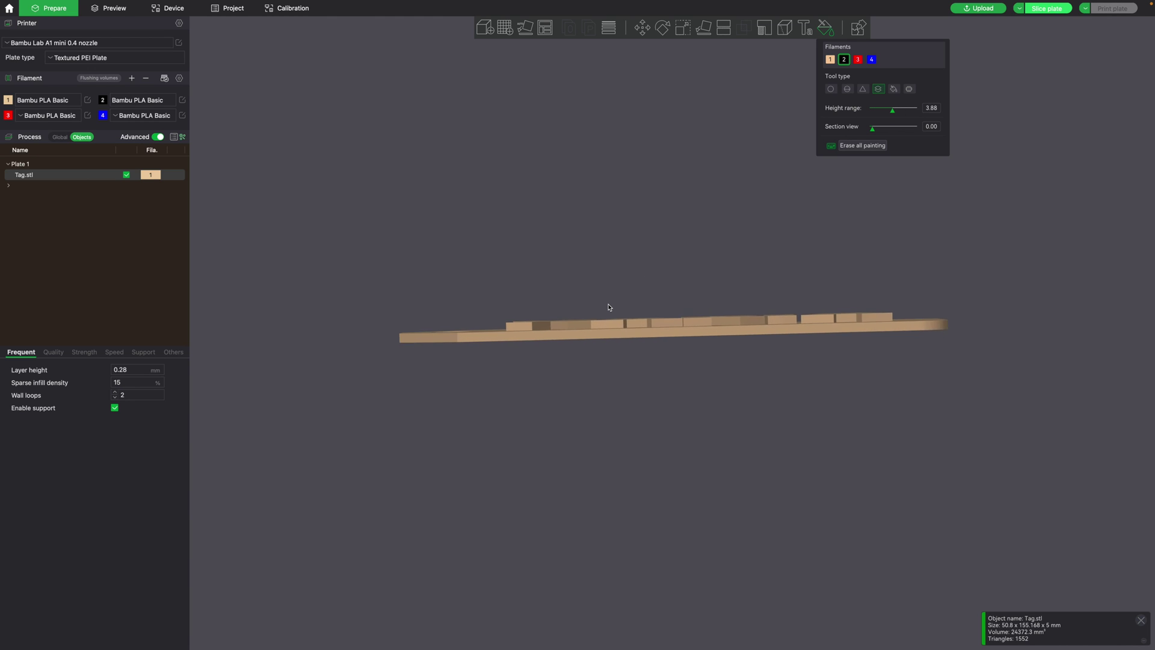
{"action": "left_click", "coordinate": [557, 323]}
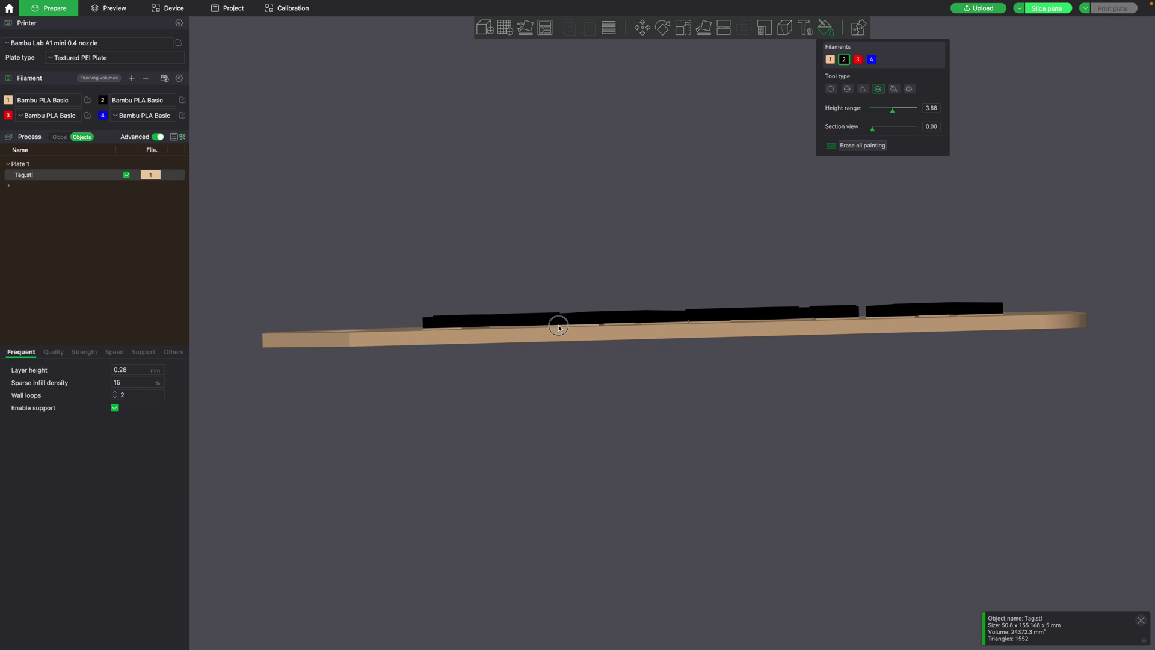
{"action": "left_click", "coordinate": [558, 317]}
{"action": "key", "text": "1"}
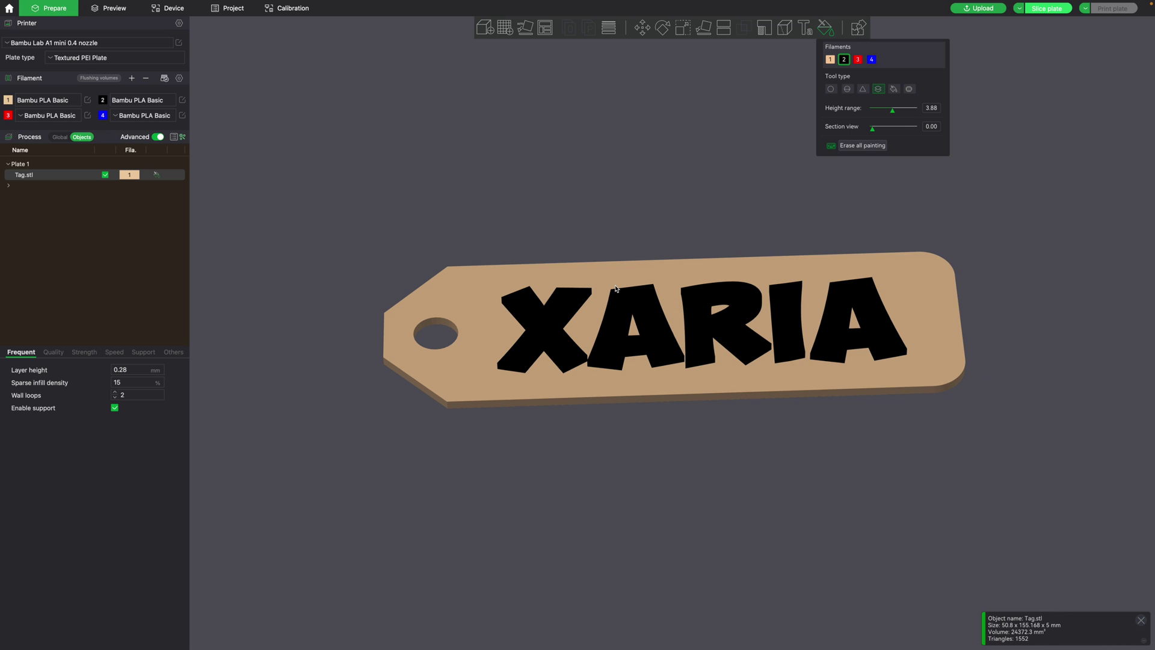
{"action": "scroll", "coordinate": [667, 213], "scroll_direction": "down", "scroll_amount": 2}
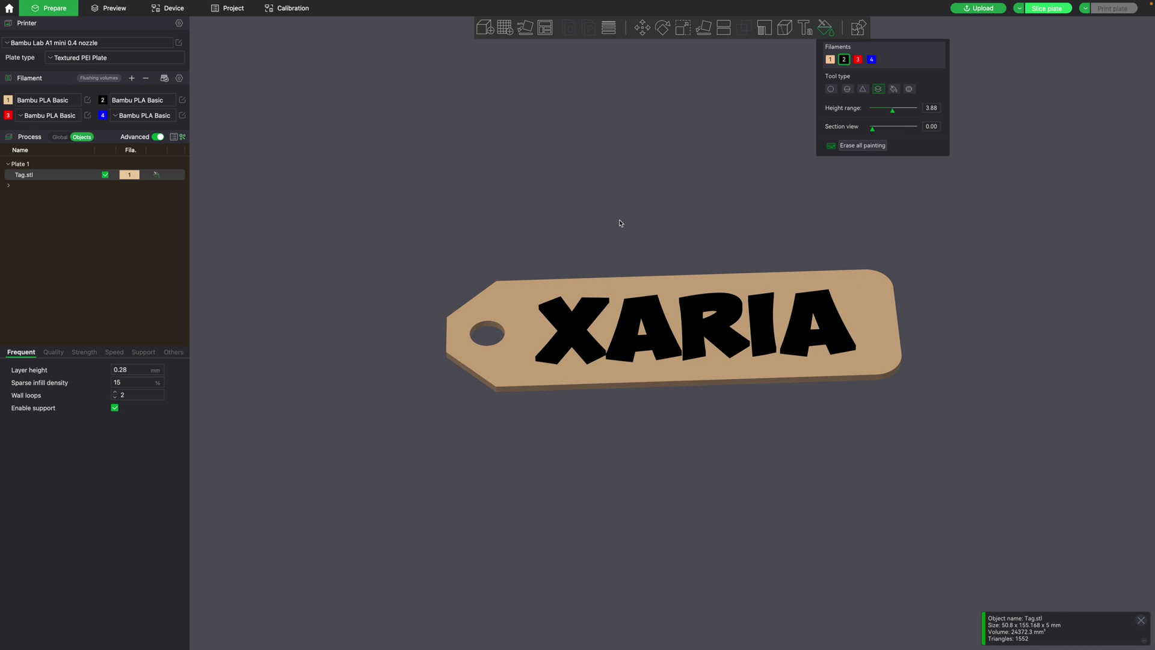
Slice the tag (37m44s, 21.87 g) and send it to printer Robot A1, mapping AMS slots
{"action": "key", "text": "Escape"}
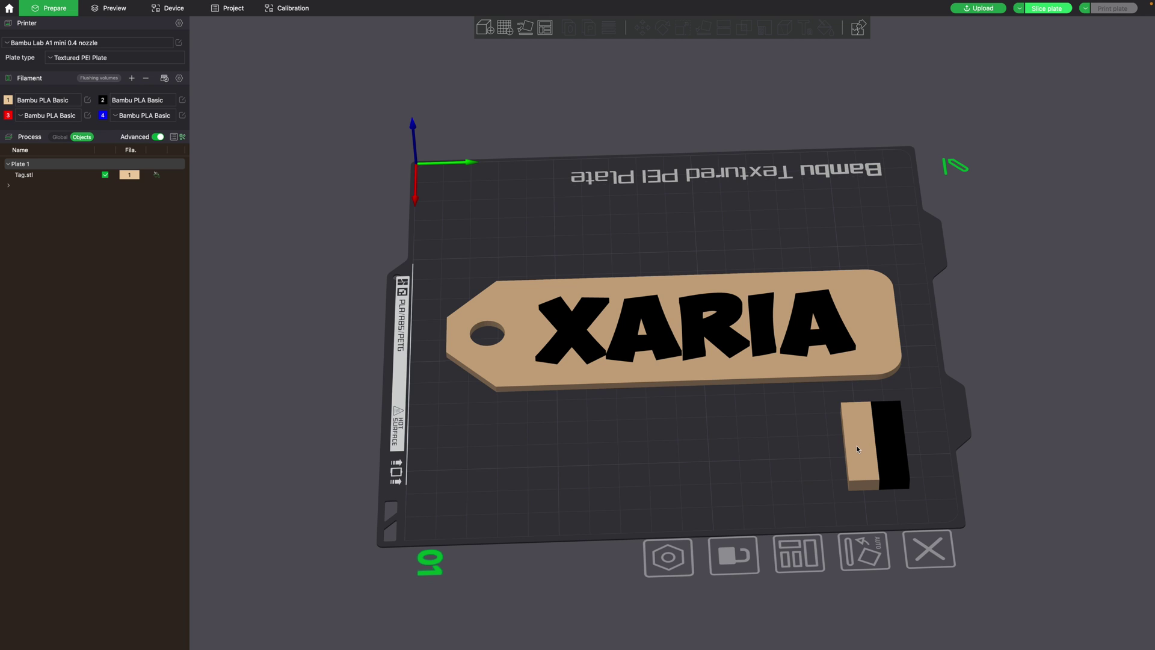
{"action": "left_click", "coordinate": [1046, 9]}
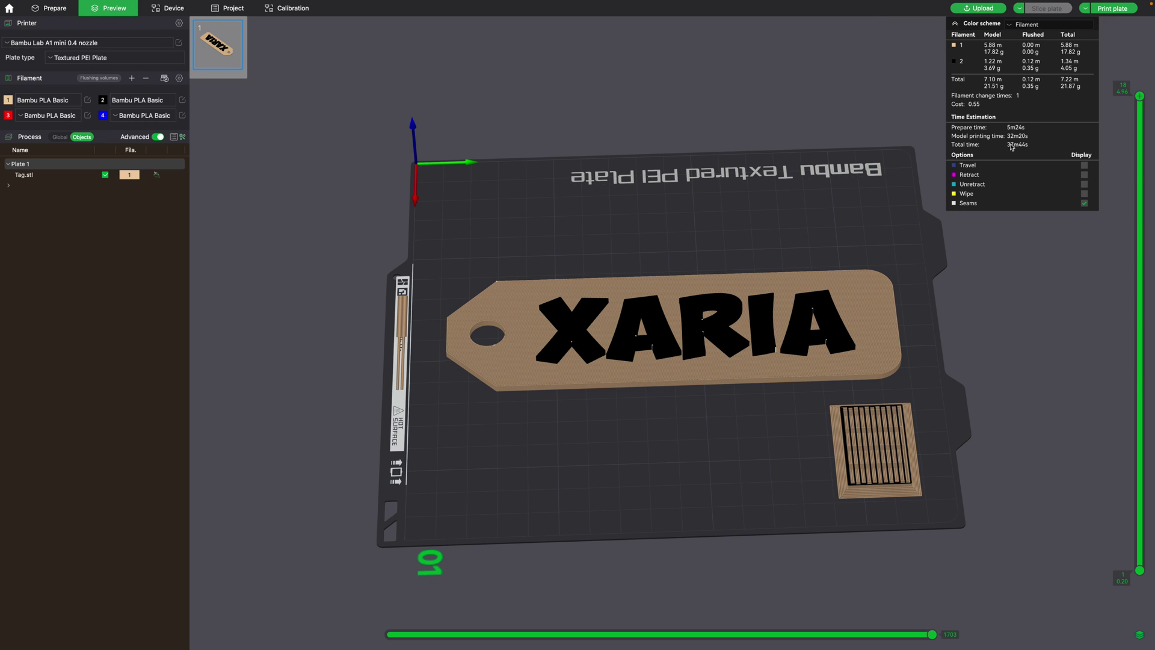
{"action": "left_click", "coordinate": [1112, 8]}
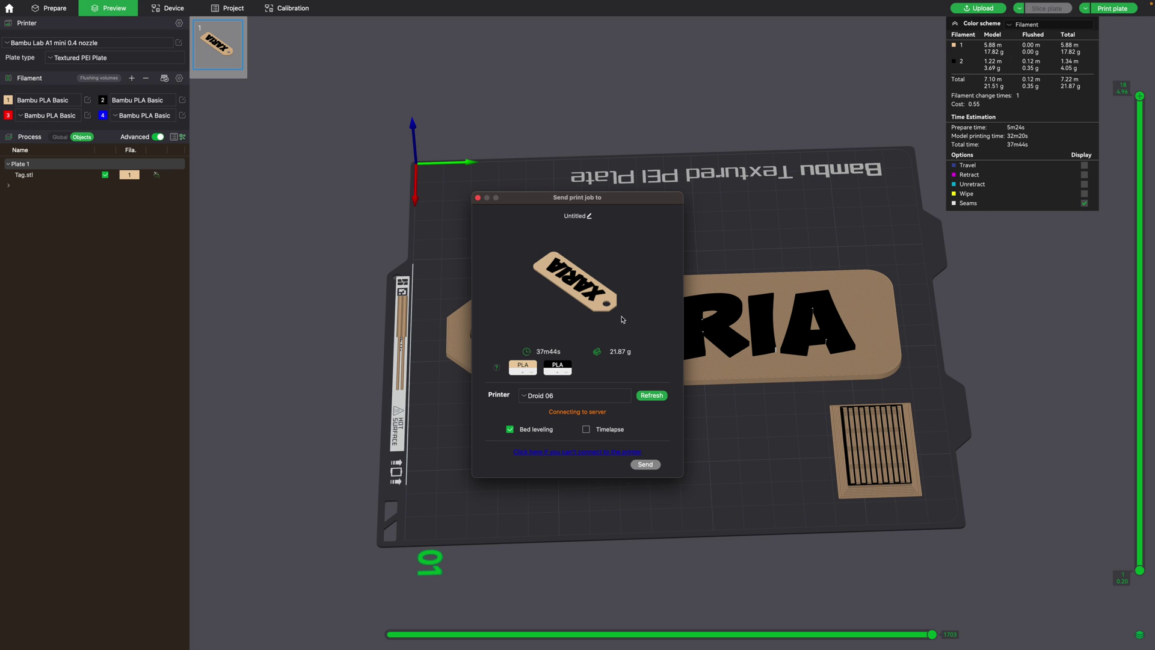
{"action": "left_click", "coordinate": [545, 395]}
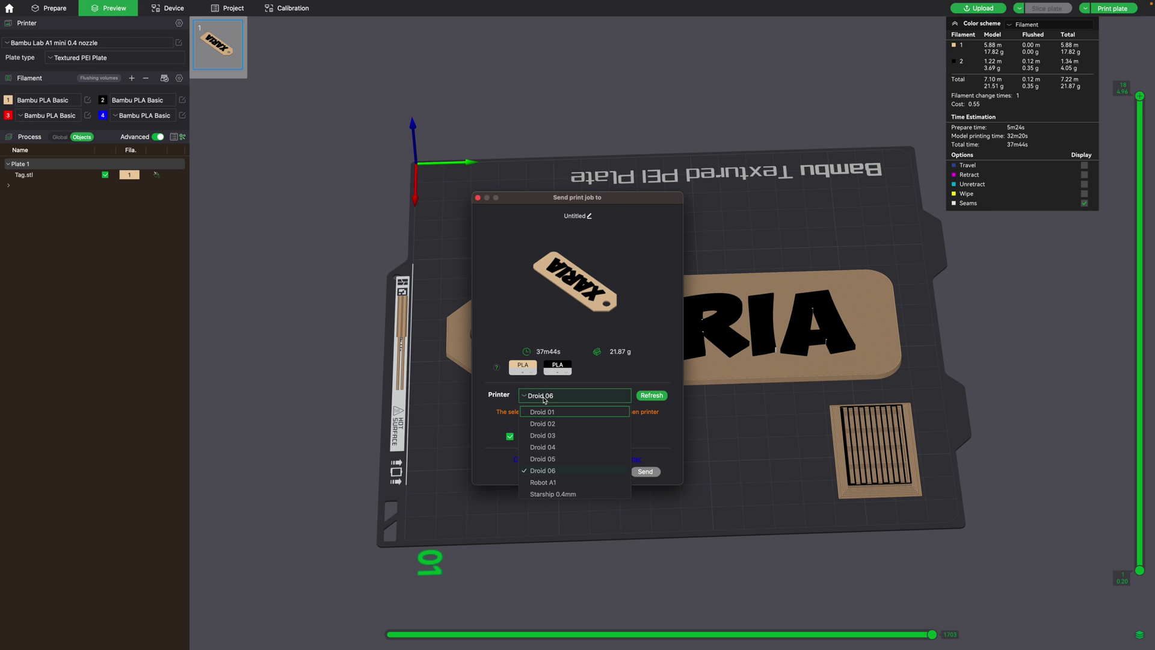
{"action": "left_click", "coordinate": [536, 482]}
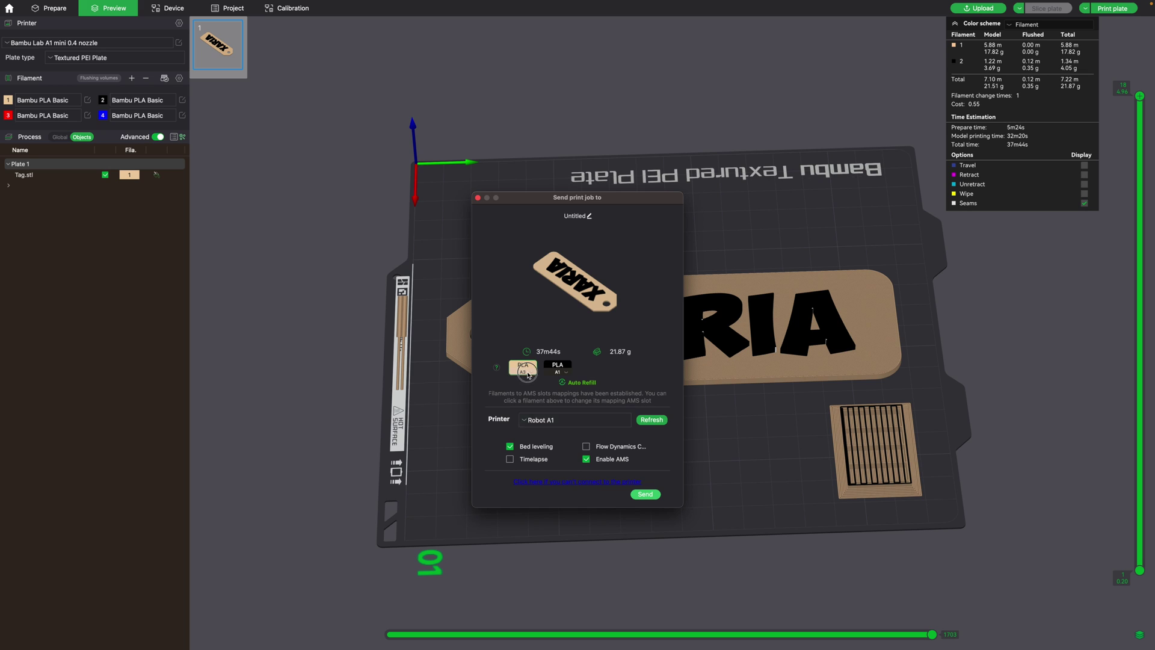
{"action": "left_click", "coordinate": [524, 371]}
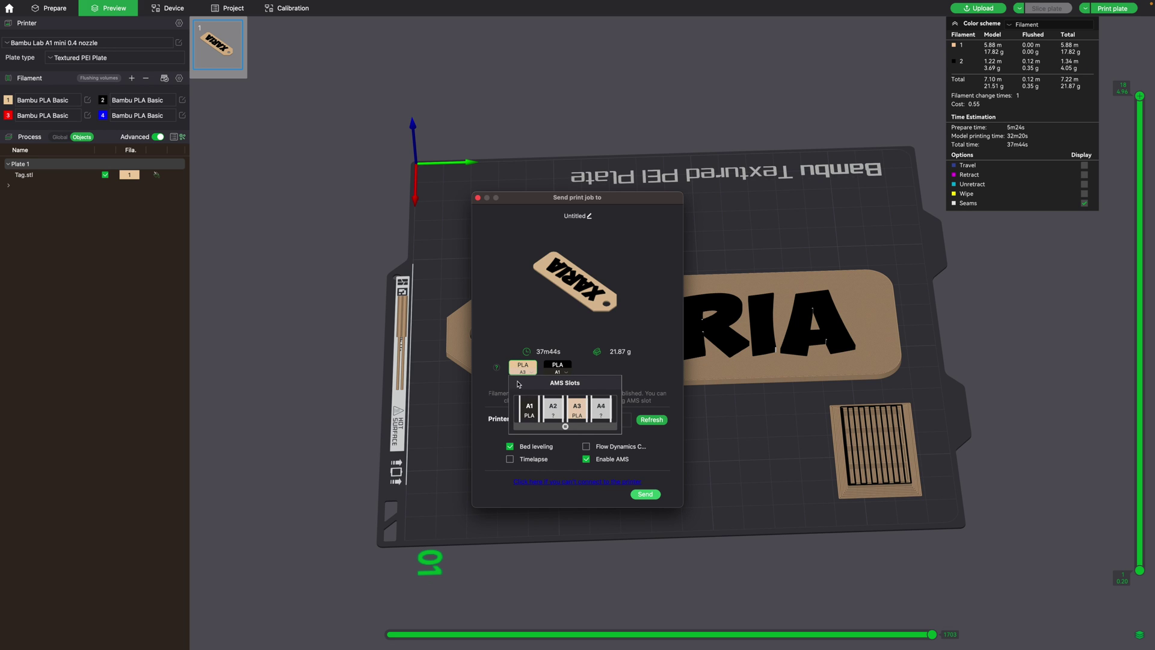